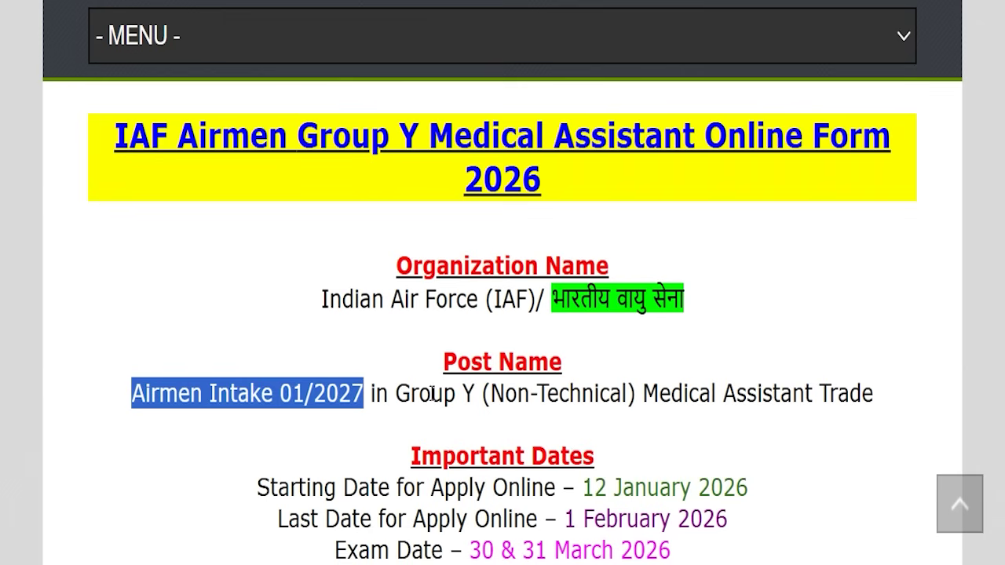
# Review the post name and the last date for applying online on the IAF Airmen Group Y Medical Assistant page.
pyautogui.moveTo(394, 389); pyautogui.dragTo(660, 394)
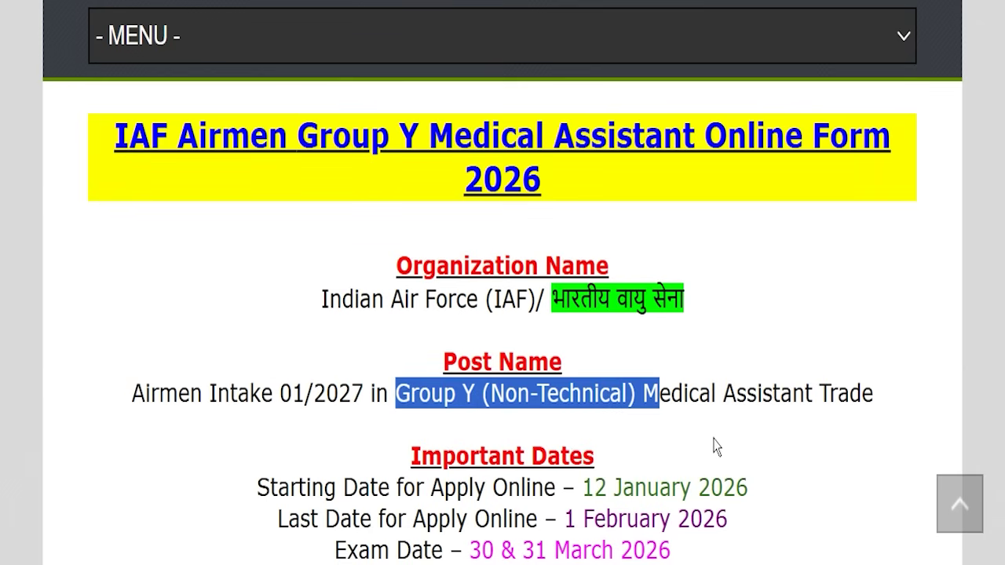
pyautogui.click(697, 438)
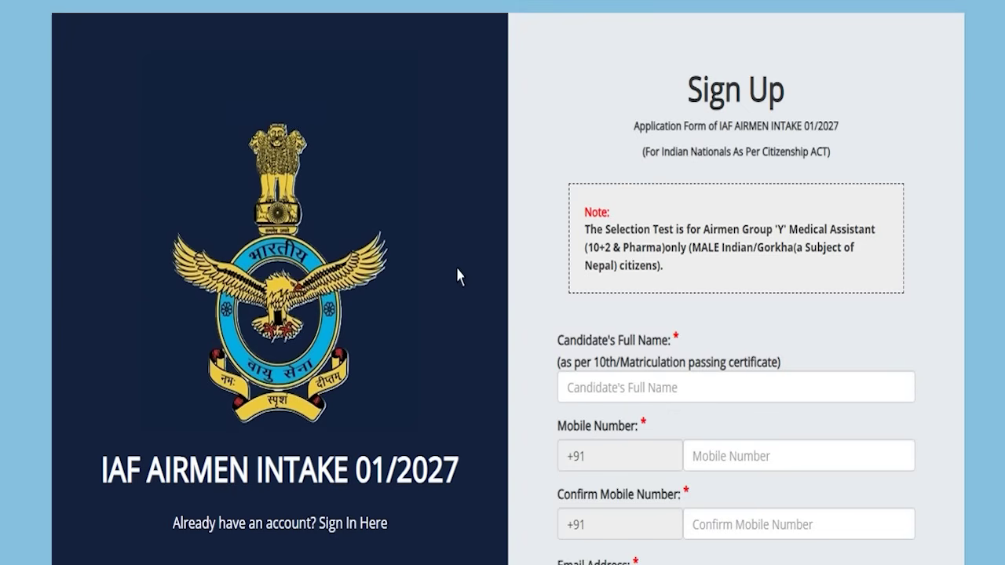
pyautogui.scroll(-5, 460, 277)
pyautogui.scroll(5, 460, 277)
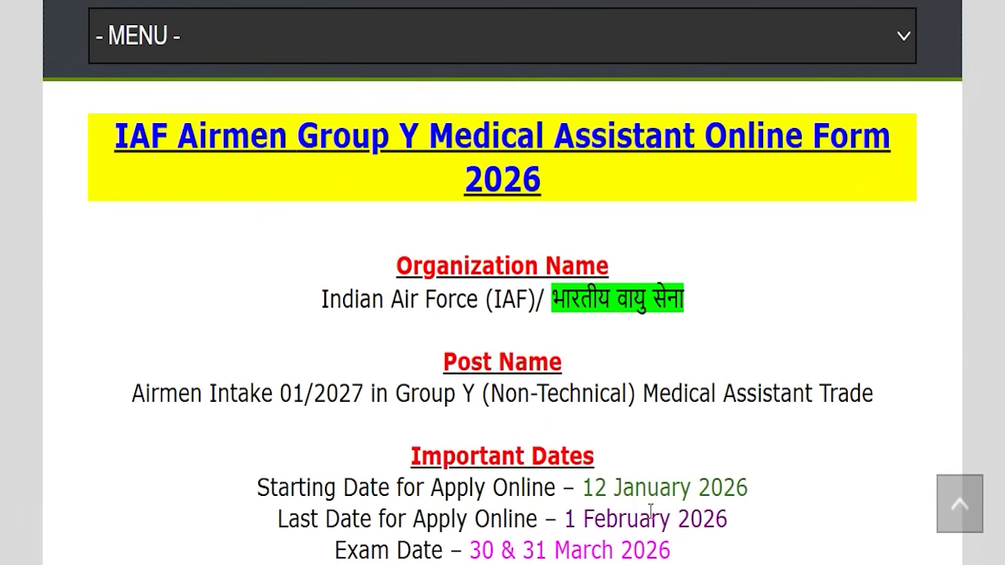
pyautogui.moveTo(565, 519)
pyautogui.mouseDown()
pyautogui.moveTo(767, 521)
pyautogui.moveTo(563, 518)
pyautogui.mouseUp()
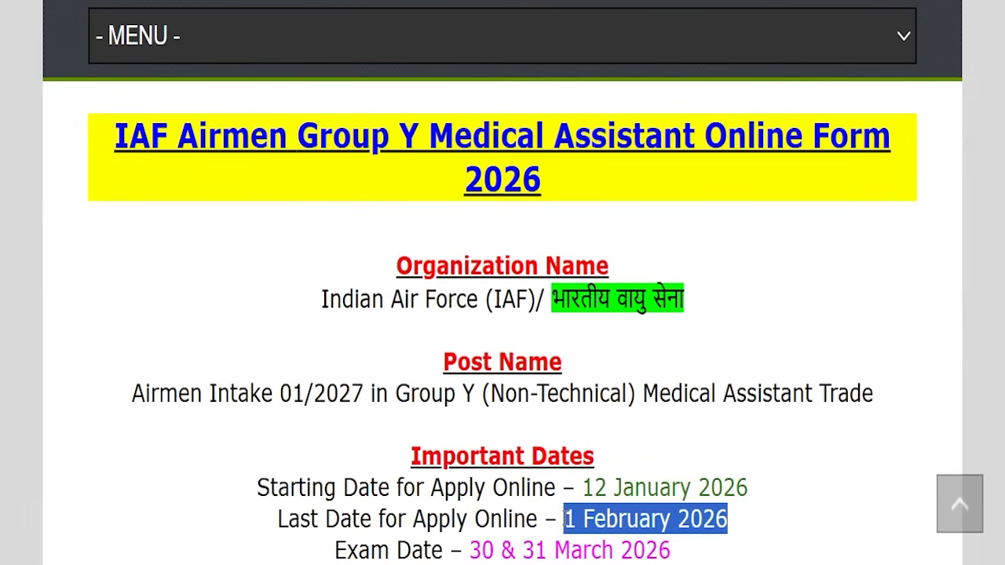
pyautogui.click(492, 444)
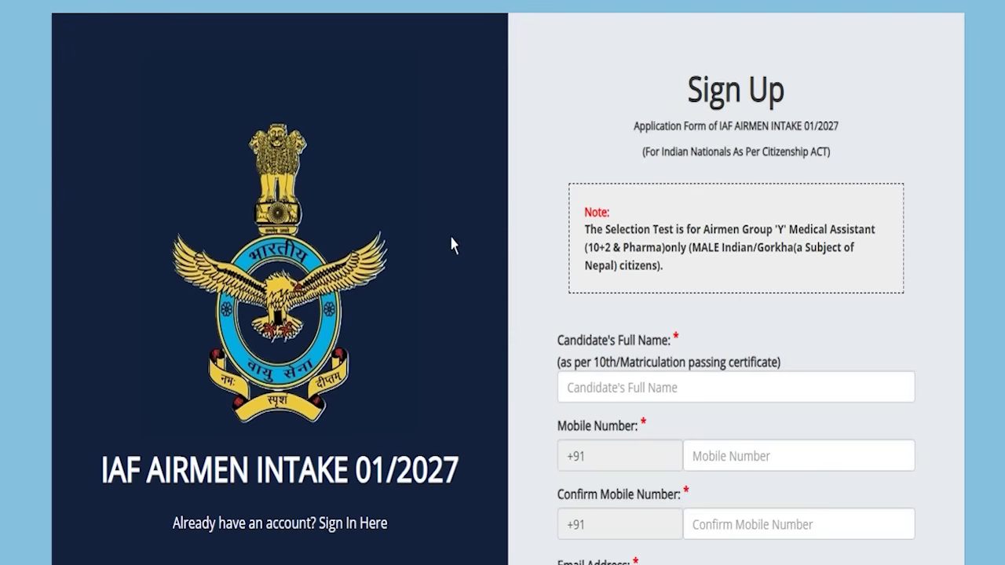
# Look through the IAF Airmen Intake 01/2027 sign-up form, from the contact fields to the declaration and captcha.
pyautogui.scroll(-5, 506, 310)
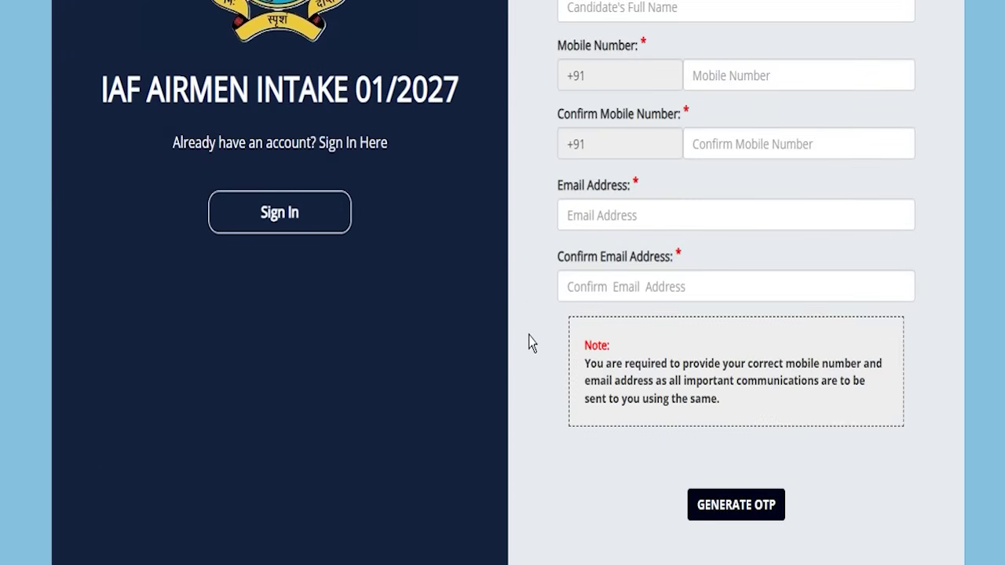
pyautogui.scroll(-7, 532, 342)
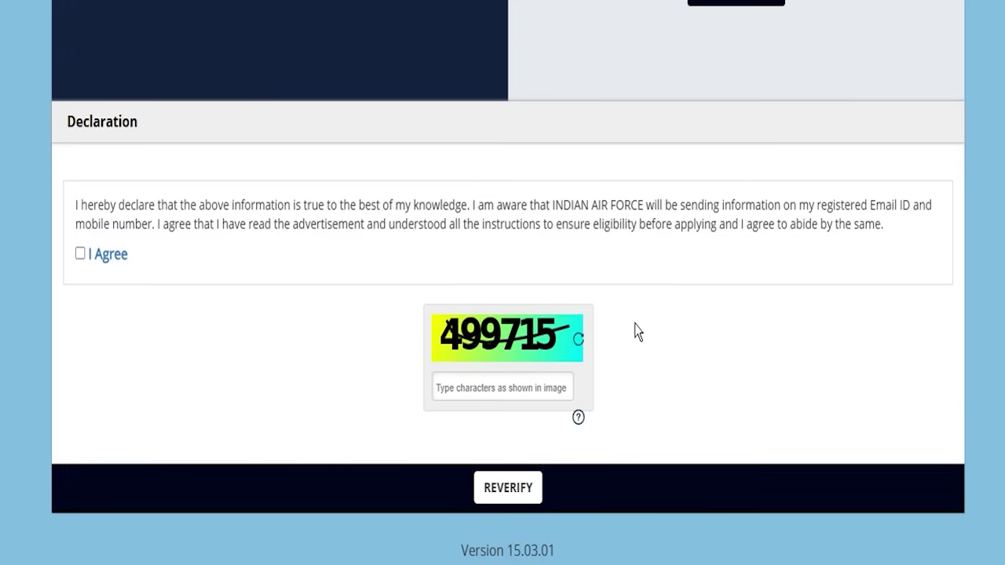
pyautogui.scroll(12, 638, 332)
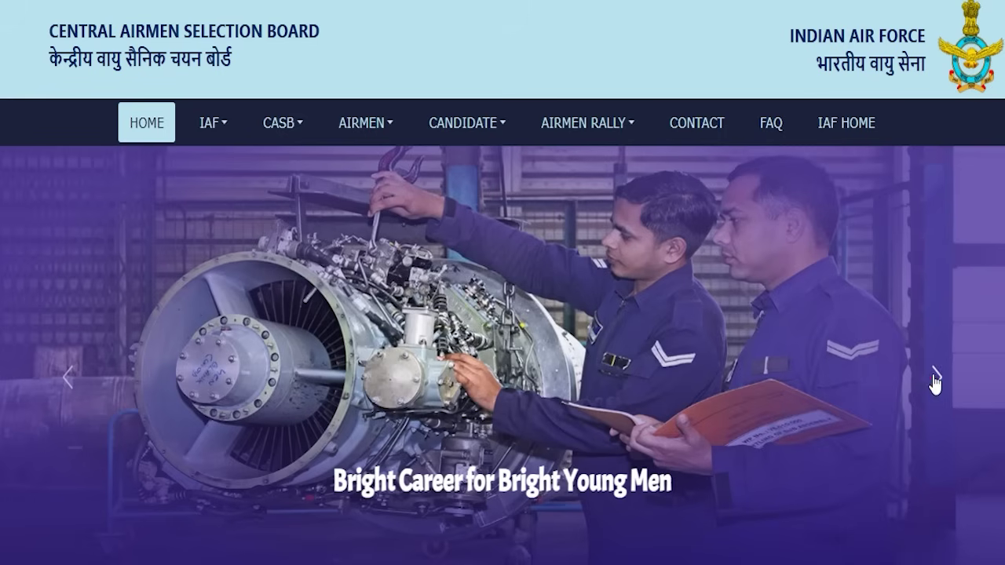
# Browse the banner slides, quick links and news section on the Central Airmen Selection Board home page.
pyautogui.click(934, 382)
pyautogui.click(934, 381)
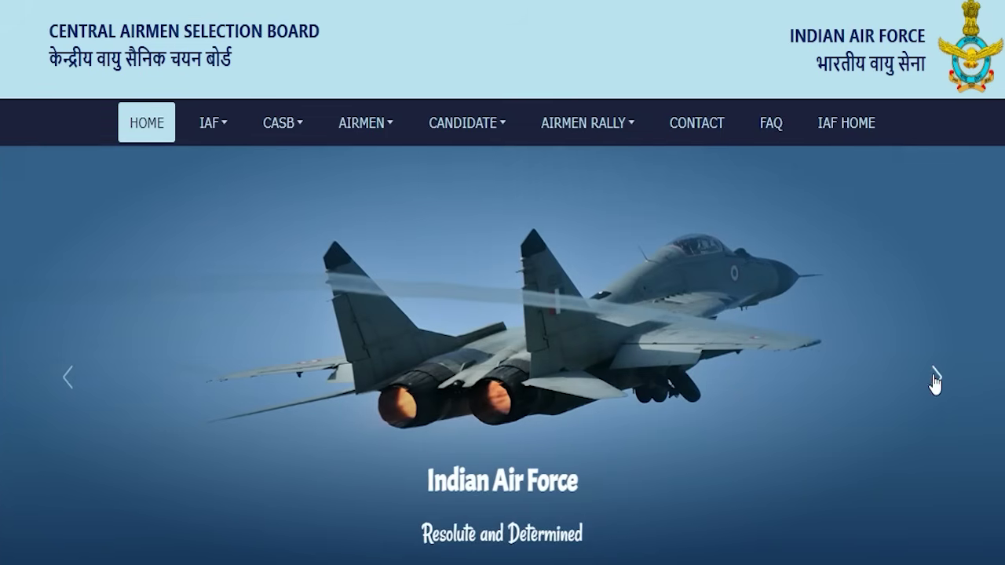
pyautogui.click(935, 381)
pyautogui.click(935, 382)
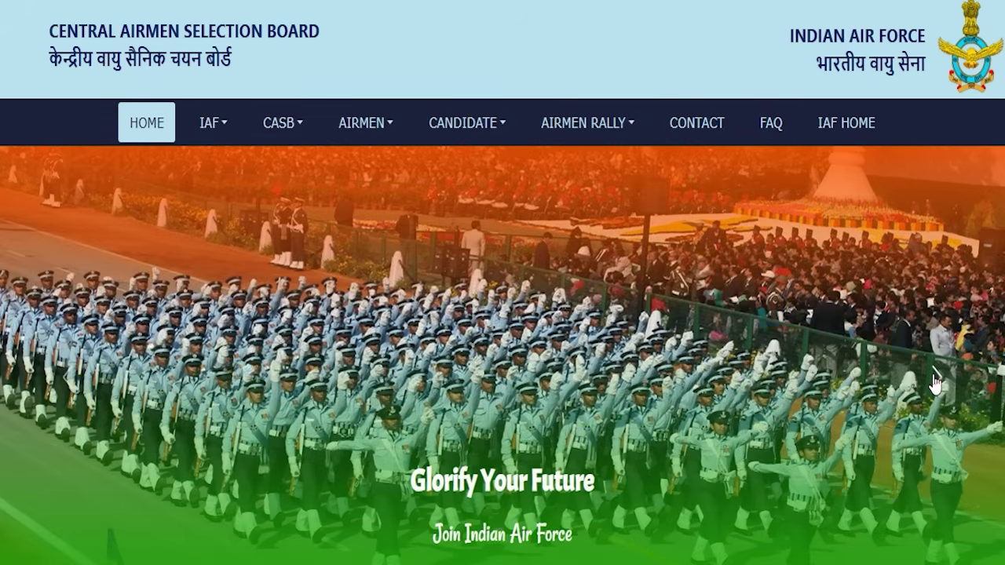
pyautogui.click(934, 381)
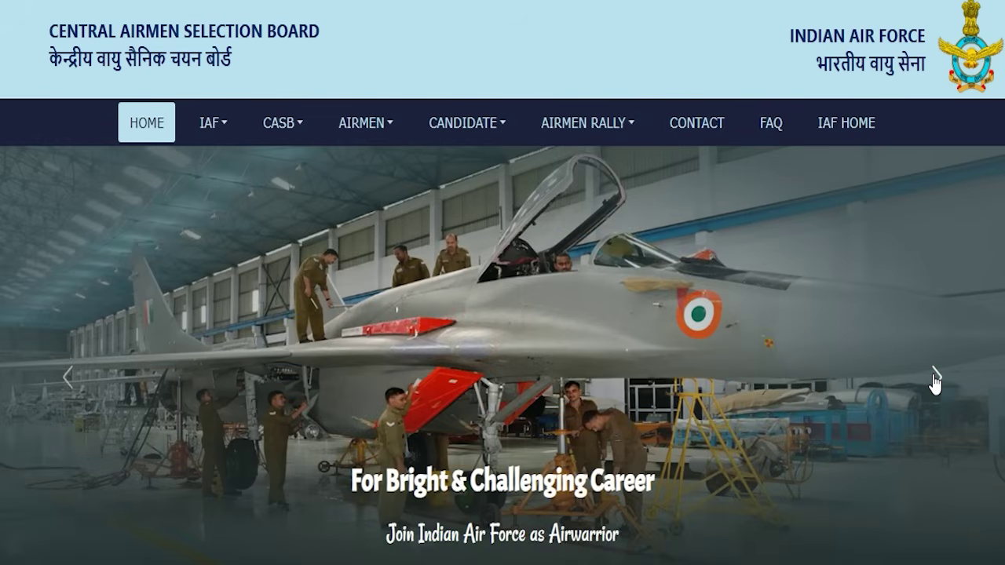
pyautogui.click(936, 382)
pyautogui.scroll(-1, 763, 374)
pyautogui.scroll(-12, 764, 375)
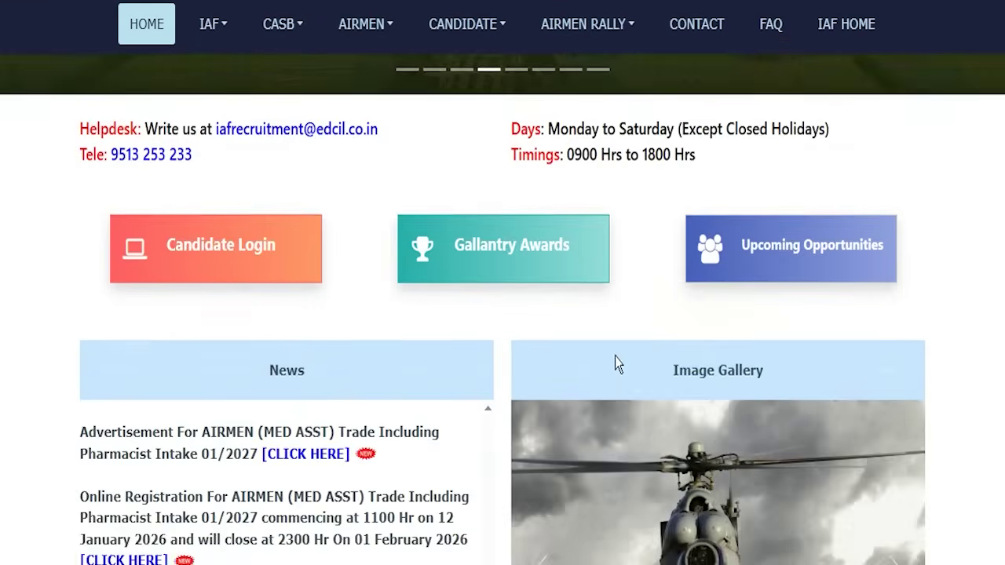
pyautogui.scroll(13, 548, 388)
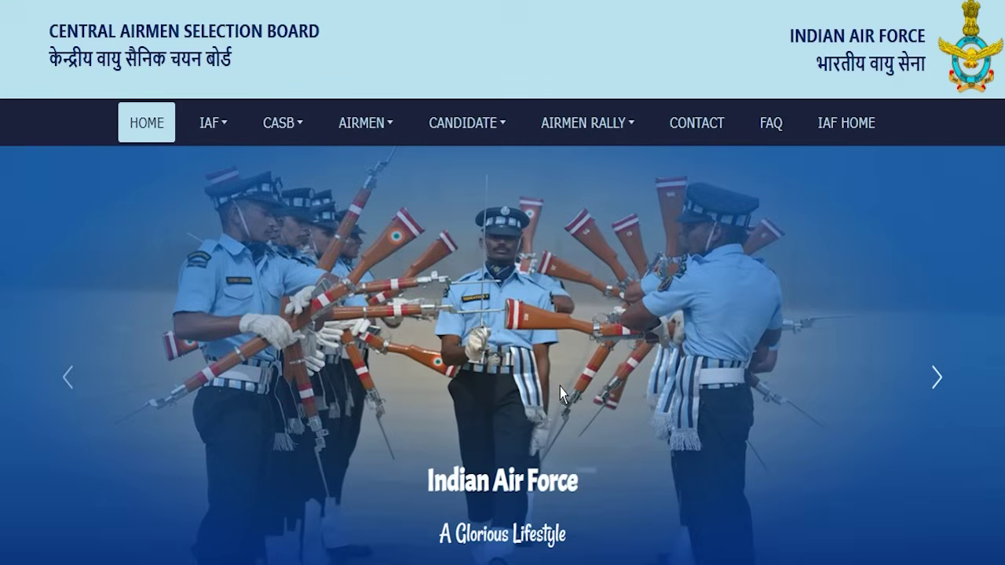
pyautogui.click(933, 383)
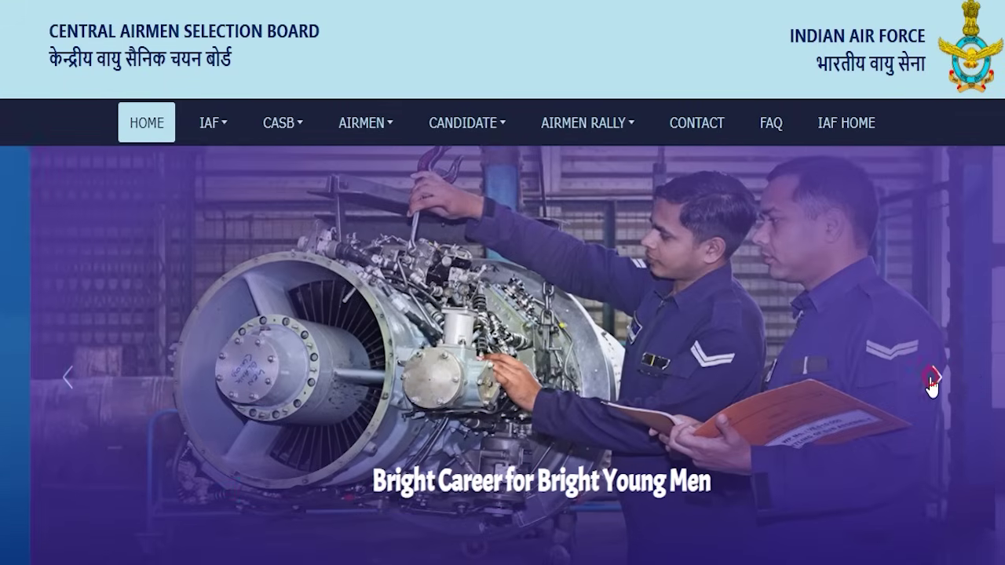
pyautogui.click(932, 383)
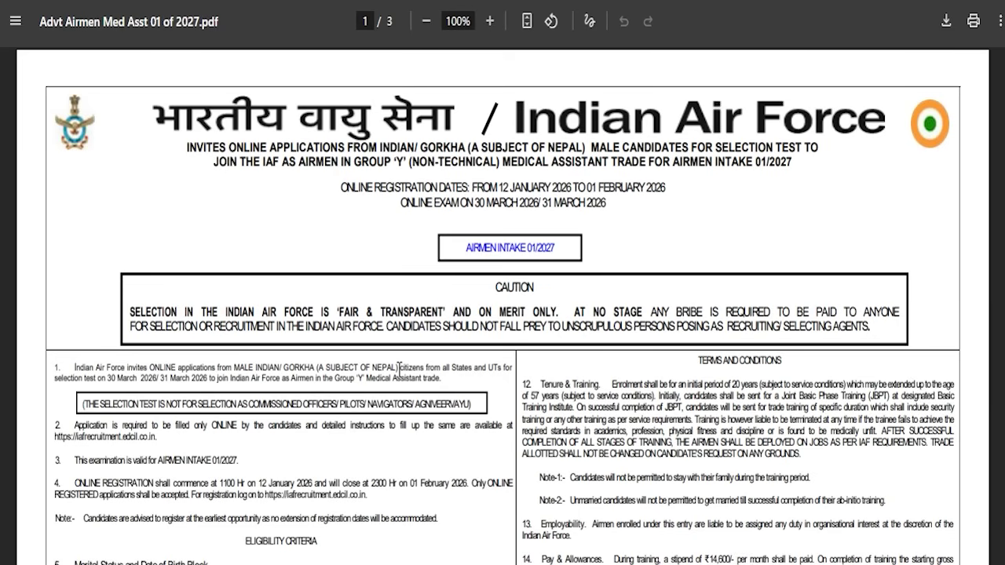
# Skim the Airmen Medical Assistant 01/2027 advertisement PDF and look over the candidate sign-in page.
pyautogui.scroll(-15, 460, 394)
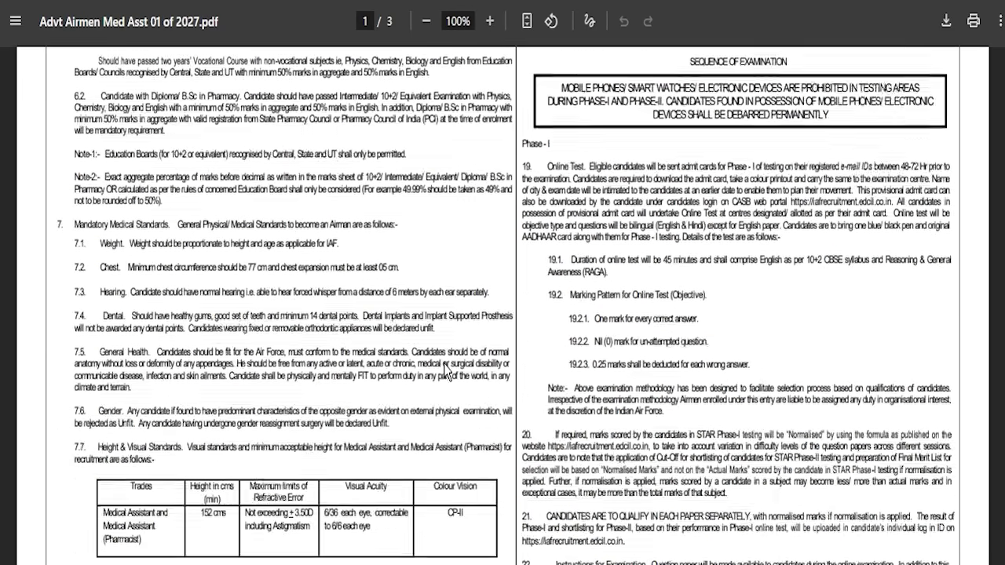
pyautogui.scroll(15, 463, 369)
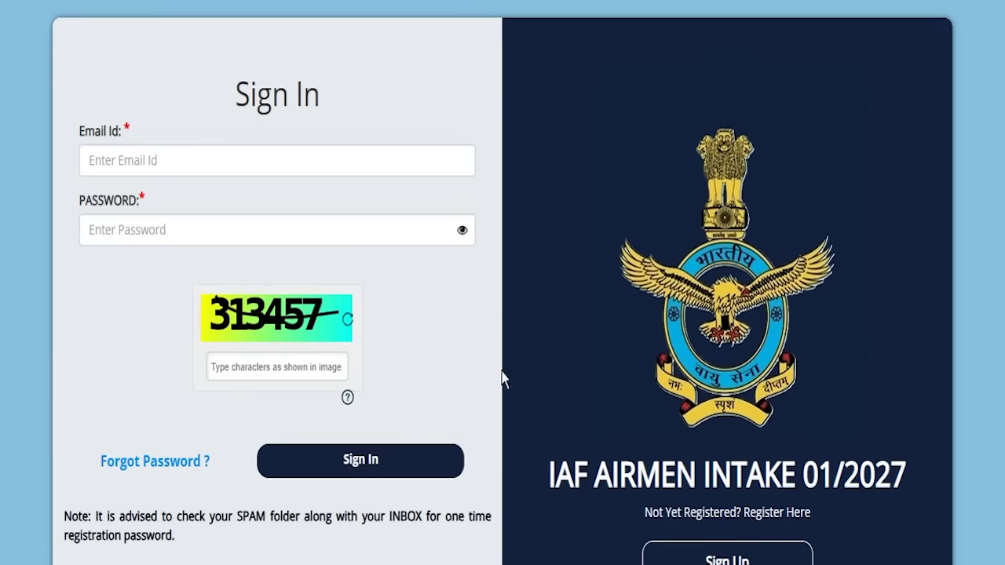
pyautogui.scroll(-1, 473, 339)
pyautogui.scroll(1, 474, 334)
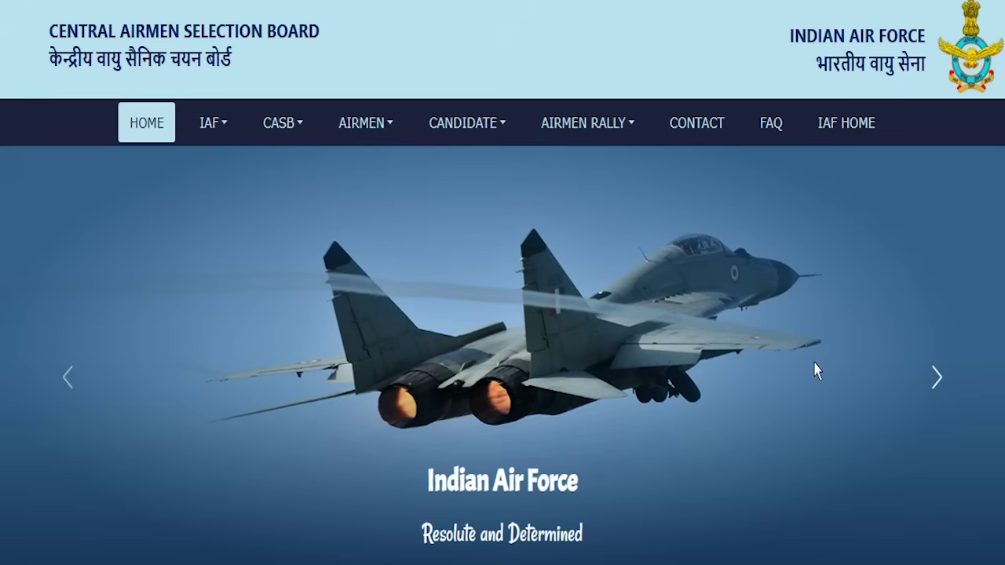
pyautogui.click(931, 377)
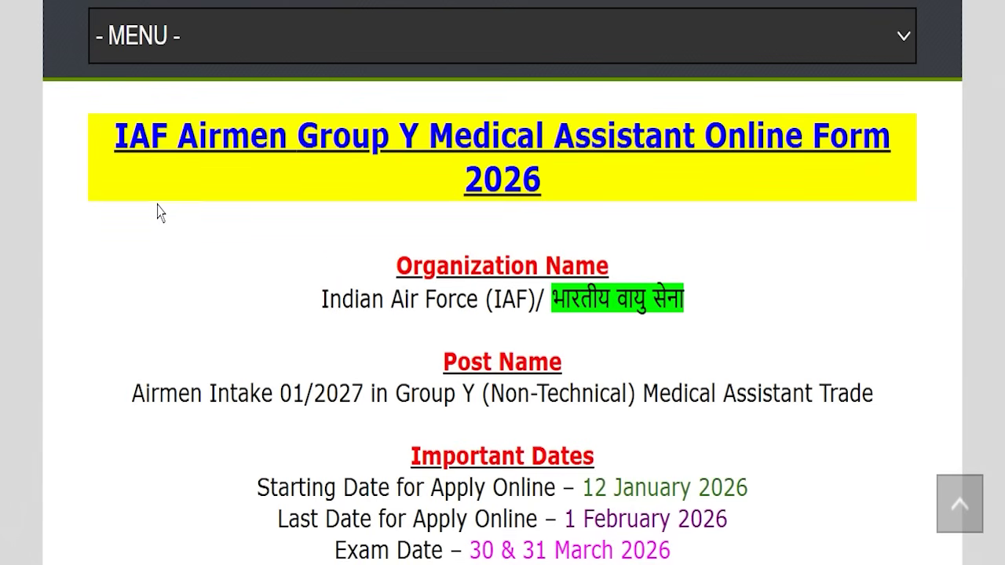
# Highlight the online form title on the IndSarkariNaukri page and read the IAF Airmen Recruitment introduction above it.
pyautogui.moveTo(96, 133); pyautogui.dragTo(658, 182)
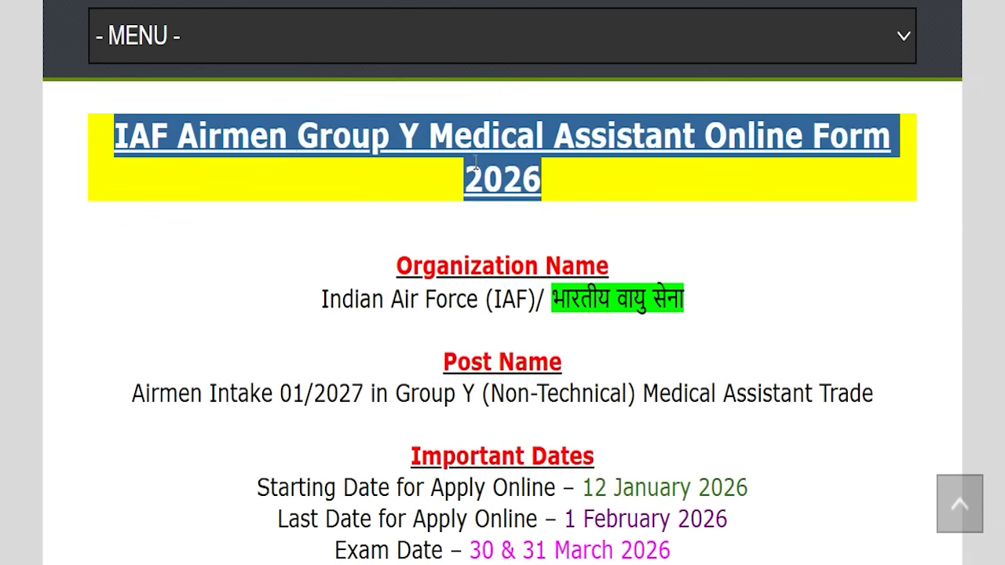
pyautogui.click(360, 208)
pyautogui.scroll(5, 417, 253)
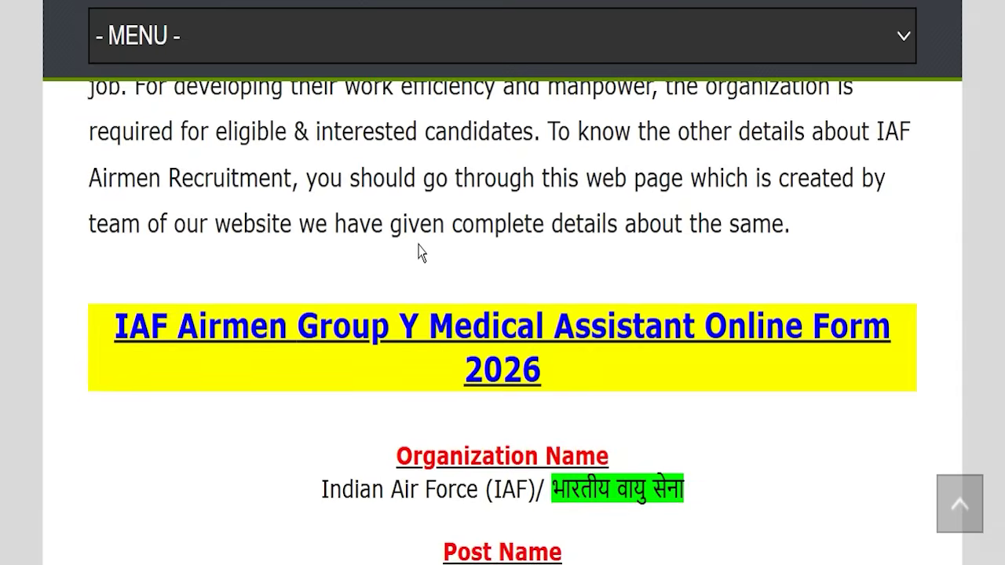
pyautogui.scroll(10, 417, 251)
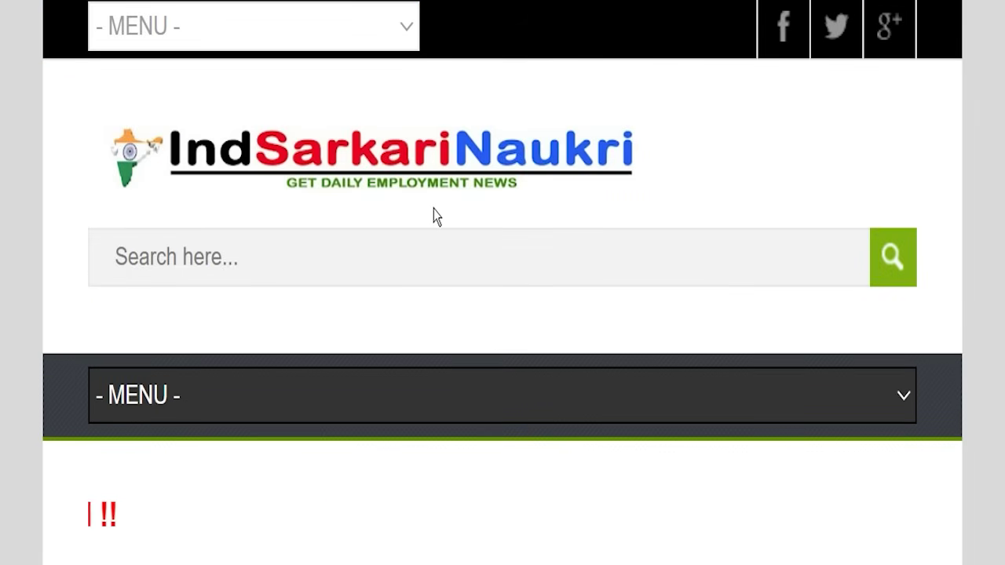
pyautogui.scroll(-10, 439, 236)
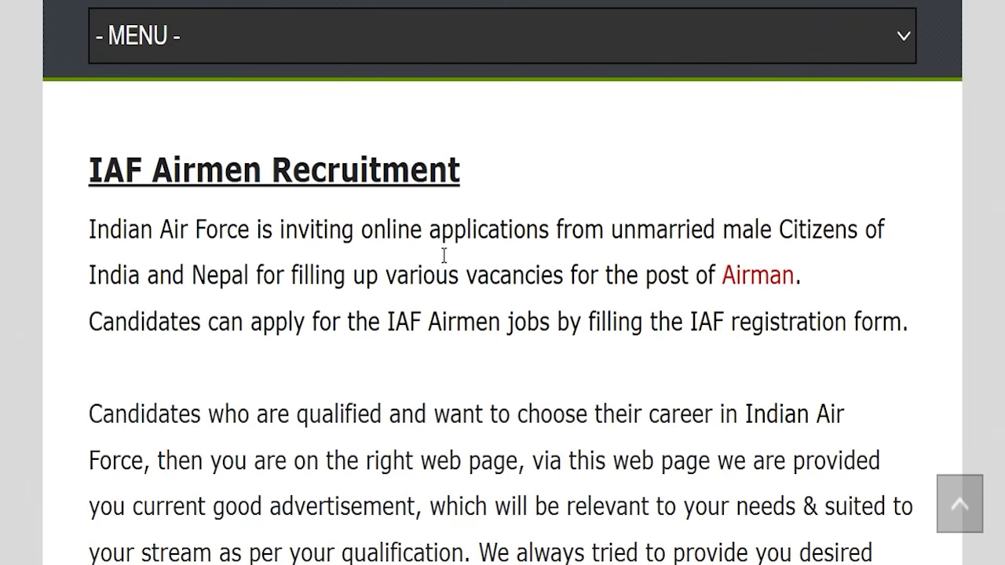
pyautogui.scroll(-8, 442, 263)
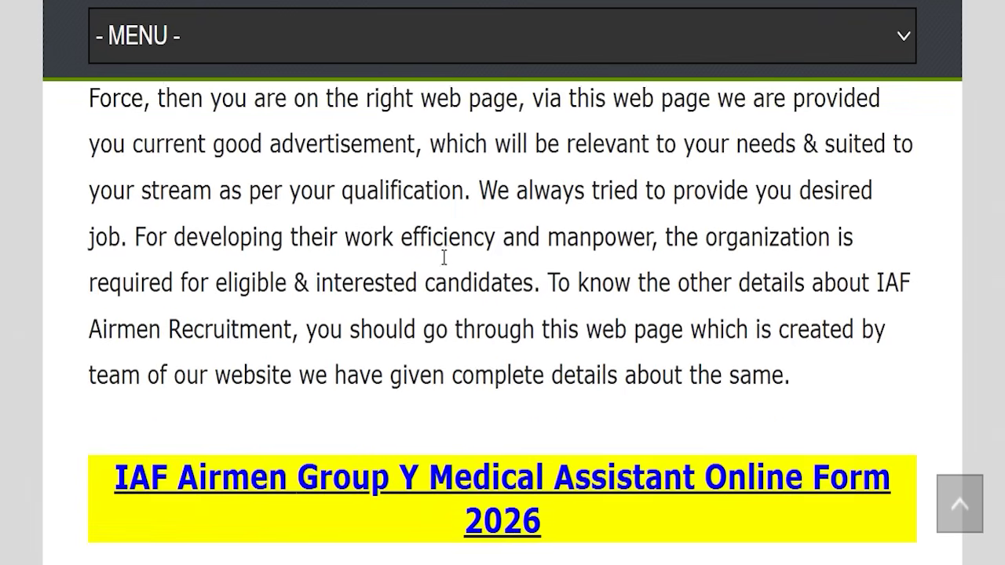
pyautogui.scroll(-1, 444, 260)
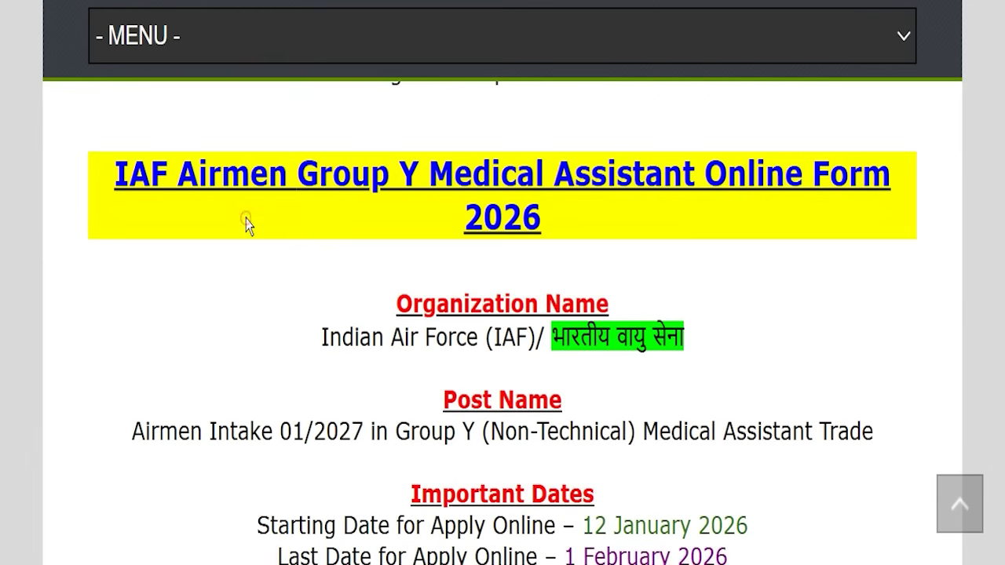
# Highlight the form title, organization name, Airmen Intake 01/2027 and the Group Y Medical Assistant trade for review.
pyautogui.scroll(-1, 322, 218)
pyautogui.moveTo(102, 139); pyautogui.dragTo(682, 187)
pyautogui.moveTo(281, 300); pyautogui.dragTo(713, 316)
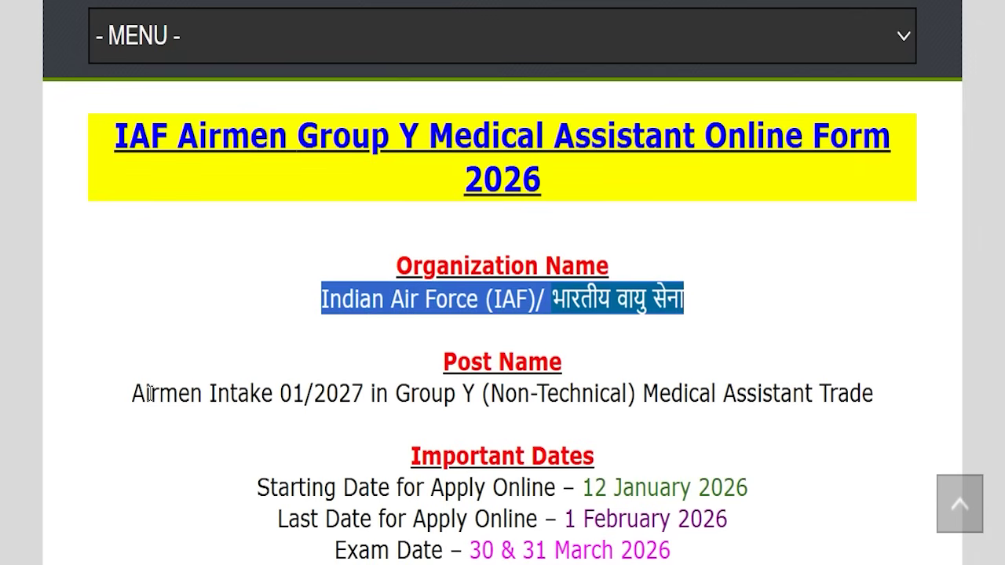
pyautogui.moveTo(134, 393); pyautogui.dragTo(363, 394)
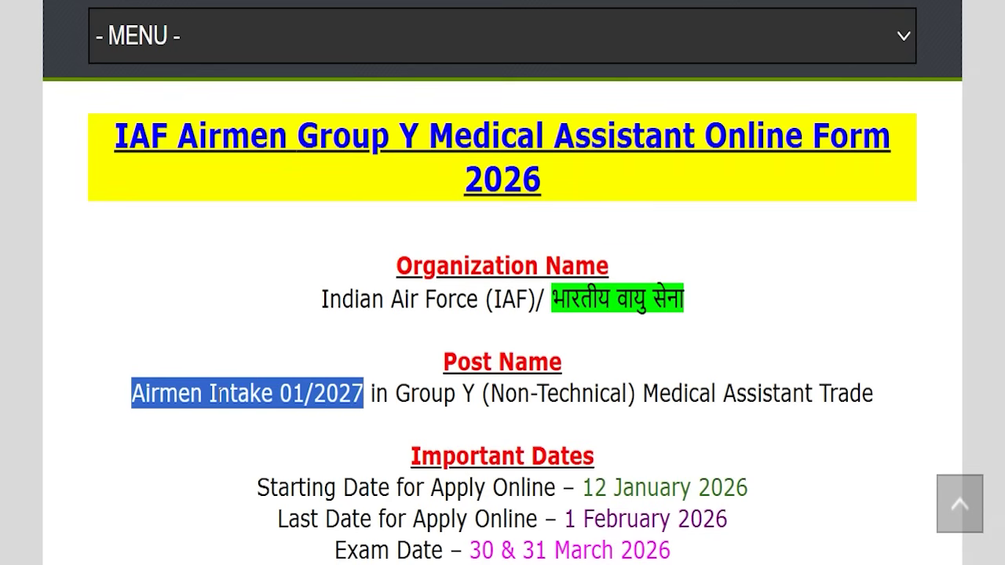
pyautogui.moveTo(396, 395); pyautogui.dragTo(870, 410)
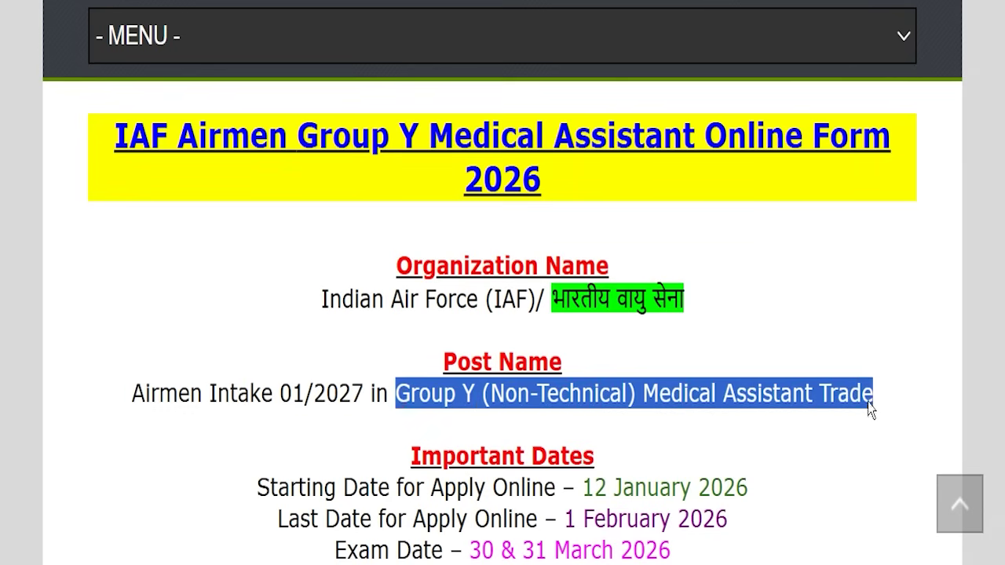
# Review the Important Dates section, highlighting the application and exam date entries.
pyautogui.scroll(-2, 870, 410)
pyautogui.click(606, 428)
pyautogui.moveTo(244, 320); pyautogui.dragTo(562, 328)
pyautogui.click(709, 387)
pyautogui.scroll(-1, 654, 317)
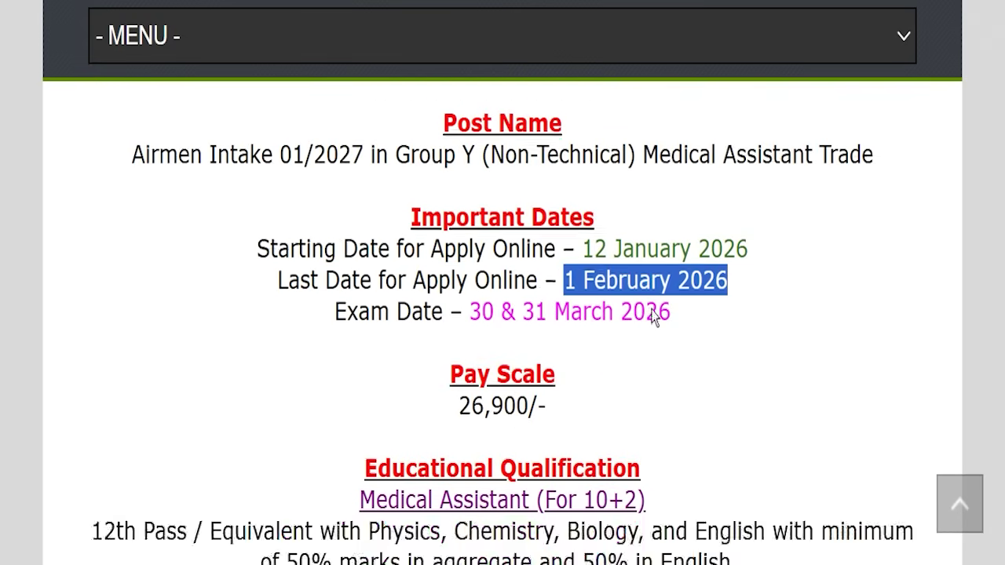
pyautogui.scroll(-2, 654, 316)
pyautogui.moveTo(398, 267); pyautogui.dragTo(668, 287)
pyautogui.scroll(-2, 720, 278)
pyautogui.click(748, 236)
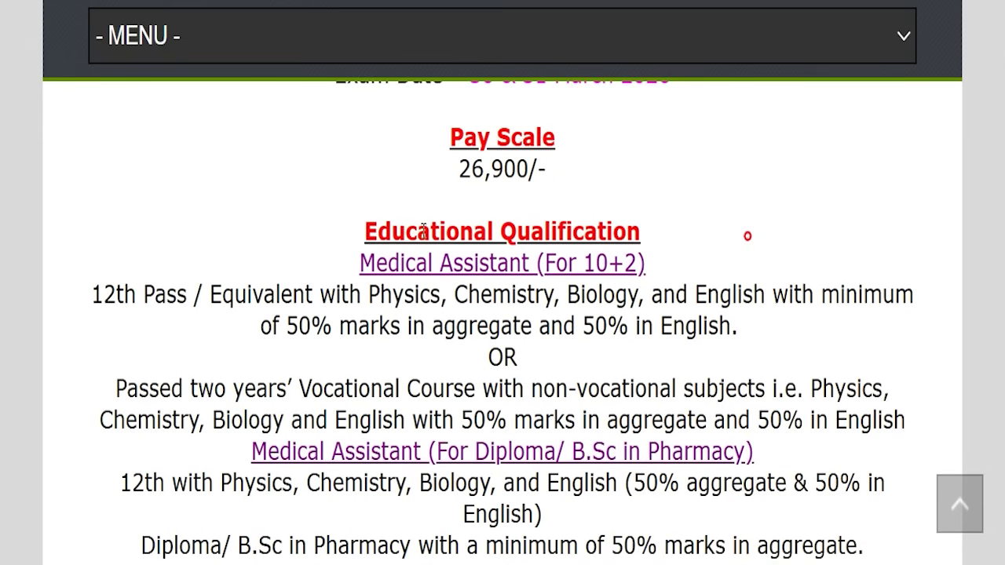
# Highlight the Educational Qualification heading and read the requirements for the 10+2 and Diploma/B.Sc in Pharmacy posts.
pyautogui.moveTo(279, 230); pyautogui.dragTo(715, 243)
pyautogui.scroll(-2, 730, 255)
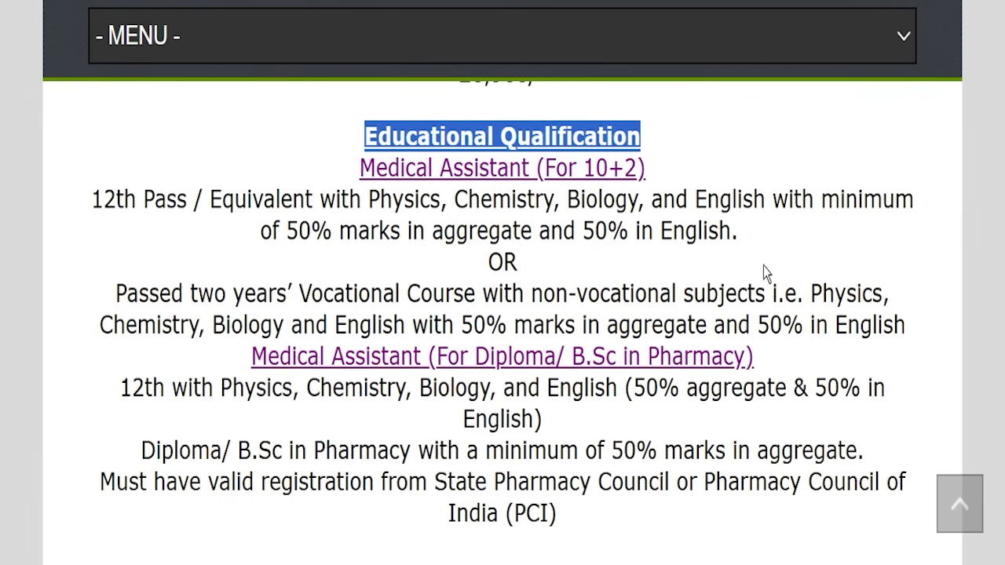
pyautogui.scroll(-4, 579, 295)
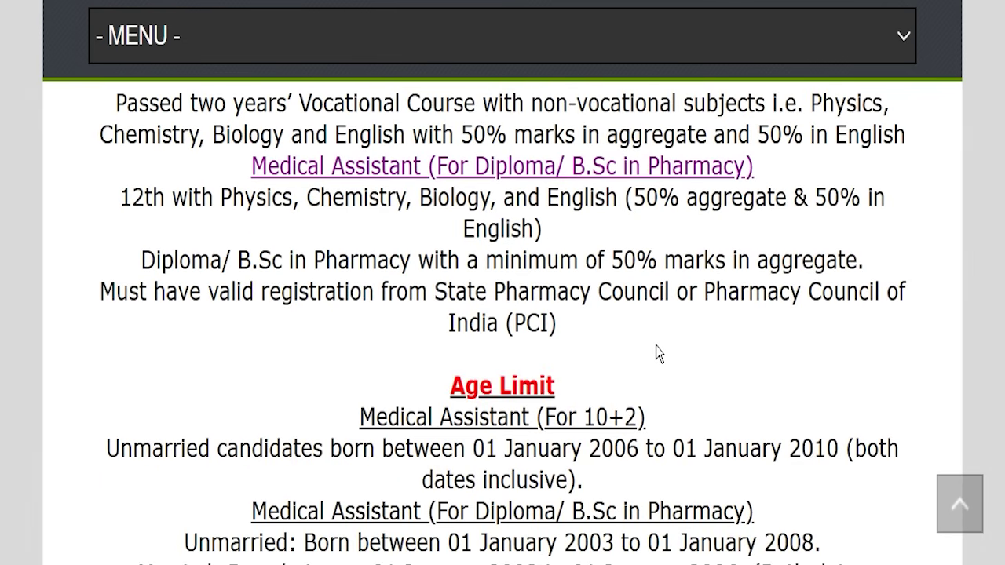
# Review the Age Limit section, highlighting the Medical Assistant (For 10+2) heading and its birth-date range.
pyautogui.scroll(-4, 643, 346)
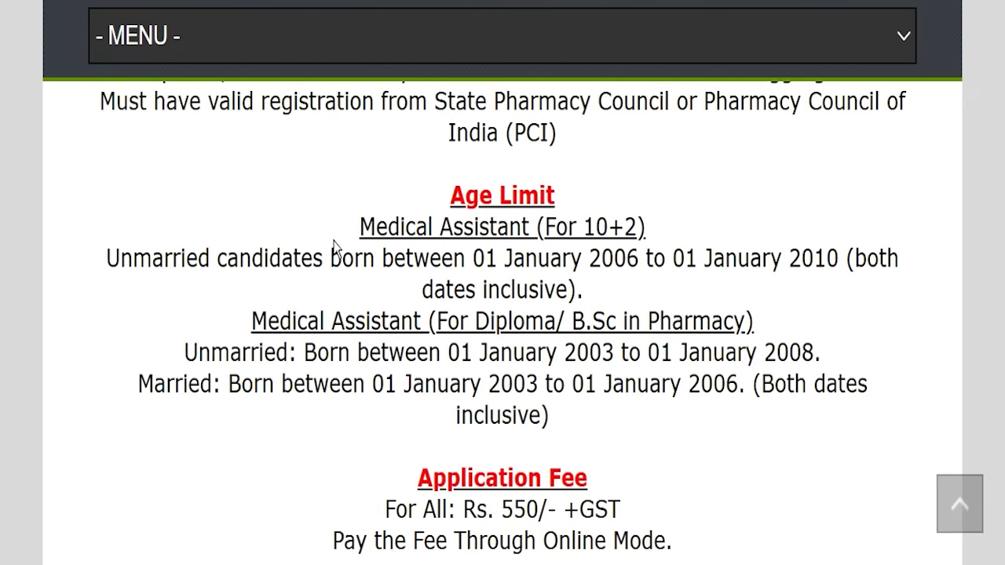
pyautogui.moveTo(359, 227); pyautogui.dragTo(636, 228)
pyautogui.moveTo(471, 258); pyautogui.dragTo(839, 258)
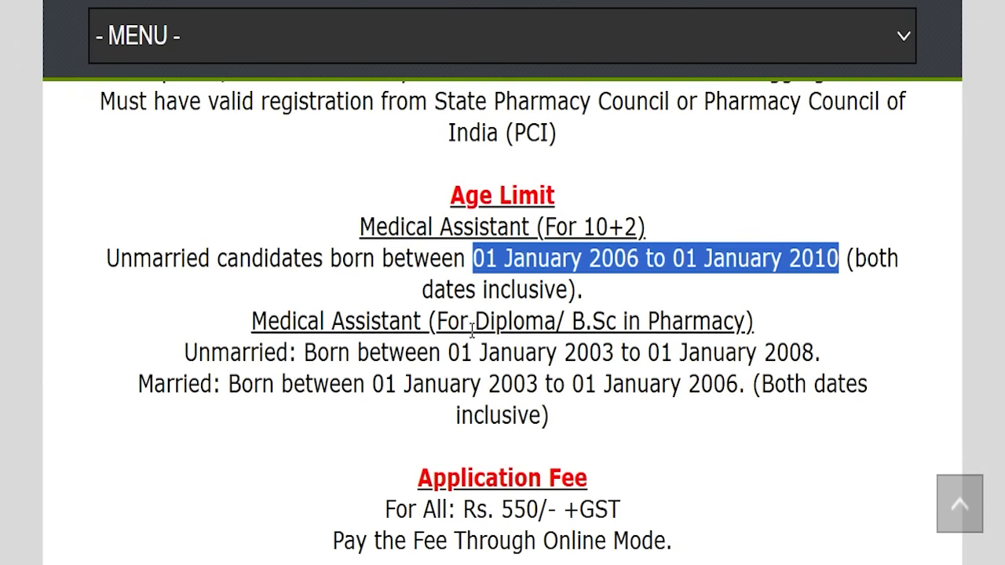
# Highlight the Diploma/B.Sc in Pharmacy age heading and its unmarried and married birth-date ranges, ending with the whole Age Limit section.
pyautogui.moveTo(235, 321); pyautogui.dragTo(608, 321)
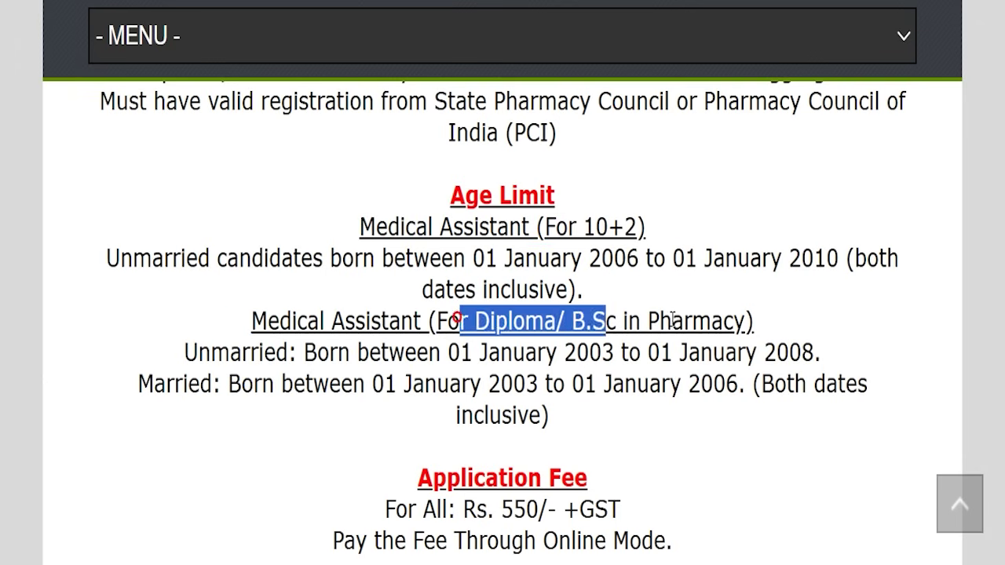
pyautogui.moveTo(669, 321); pyautogui.dragTo(774, 325)
pyautogui.moveTo(349, 353); pyautogui.dragTo(537, 354)
pyautogui.moveTo(649, 353); pyautogui.dragTo(759, 355)
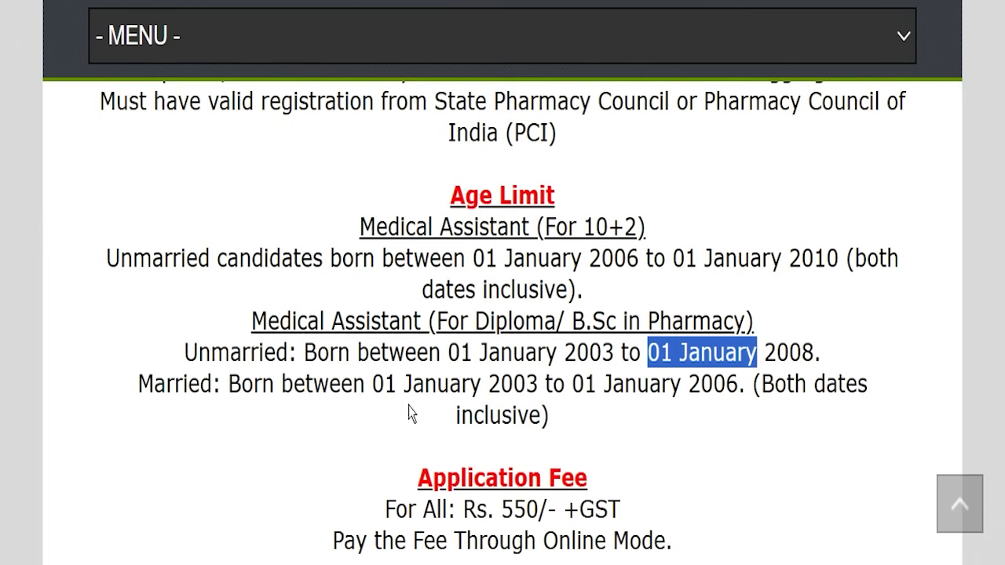
pyautogui.moveTo(368, 384); pyautogui.dragTo(669, 385)
pyautogui.moveTo(791, 426); pyautogui.dragTo(718, 394)
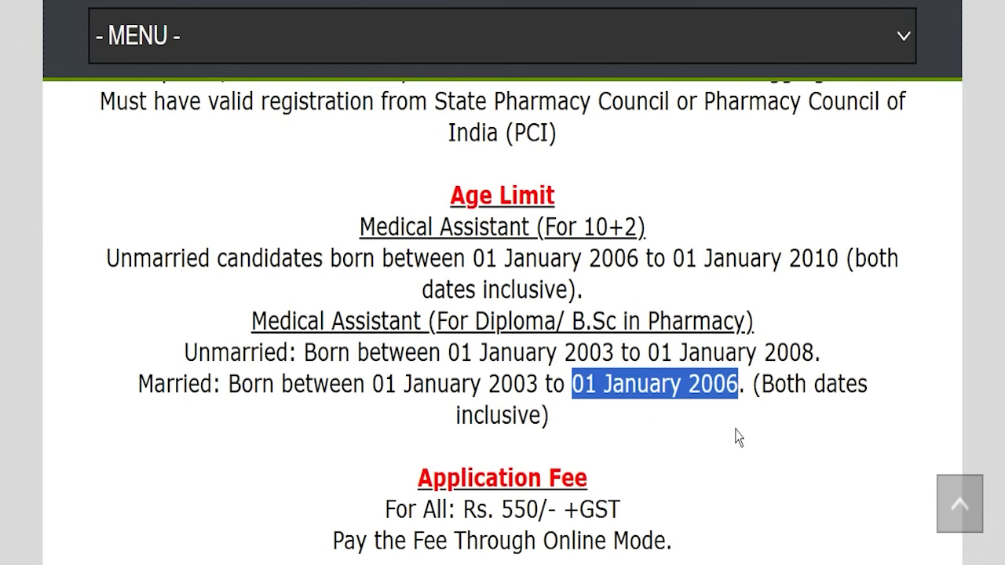
pyautogui.moveTo(803, 426); pyautogui.dragTo(197, 214)
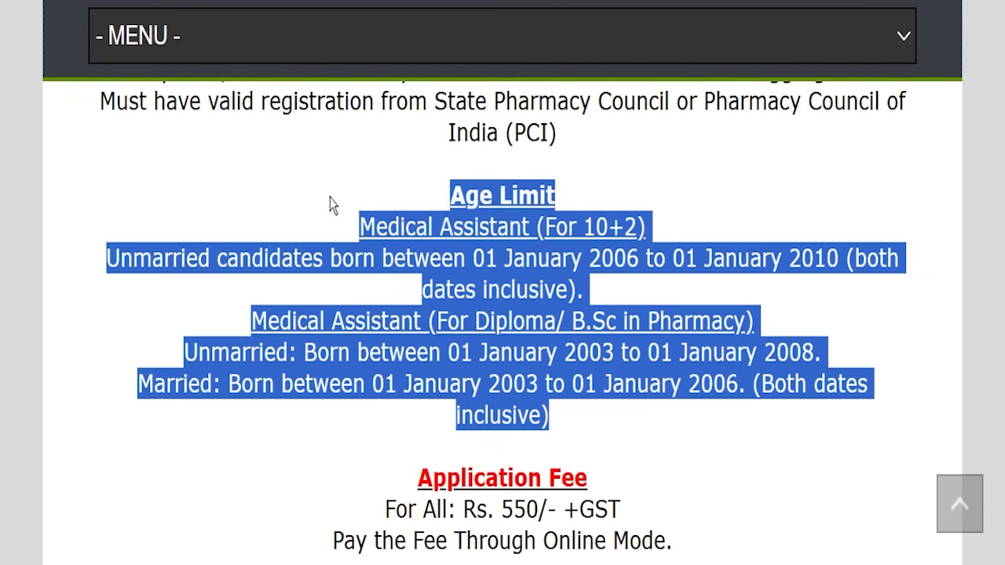
# Review the Application Fee section, highlighting the fee for all candidates and the online payment mode.
pyautogui.scroll(-3, 330, 203)
pyautogui.moveTo(331, 324); pyautogui.dragTo(677, 328)
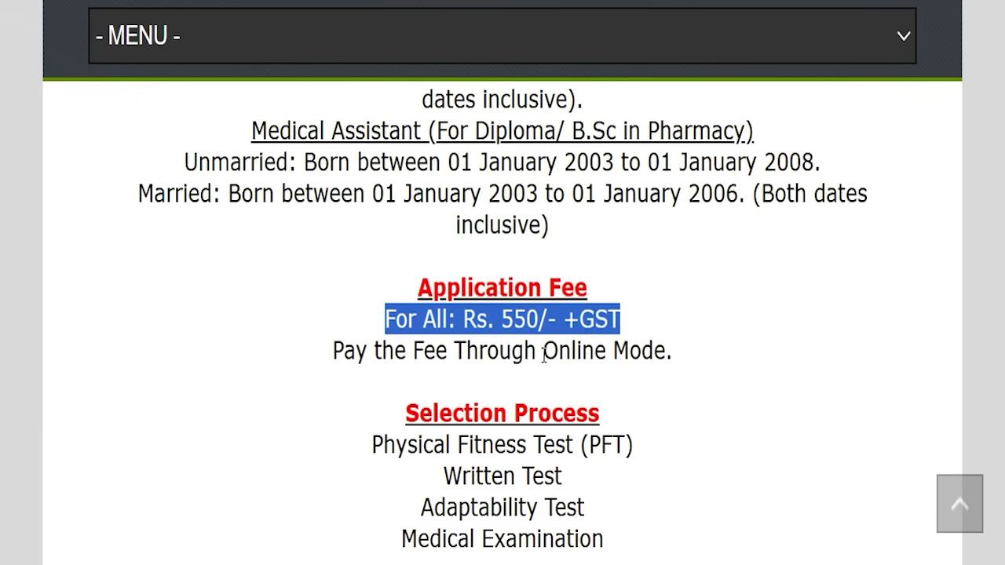
pyautogui.moveTo(544, 353); pyautogui.dragTo(689, 367)
pyautogui.scroll(-1, 547, 303)
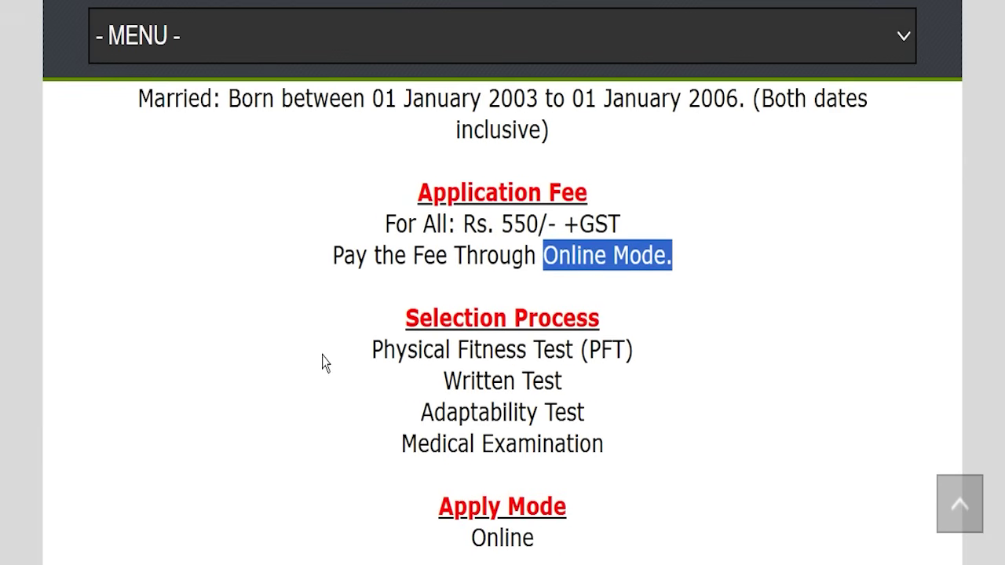
# Highlight each stage of the Selection Process, from the Physical Fitness Test to the Medical Examination.
pyautogui.moveTo(322, 354); pyautogui.dragTo(662, 352)
pyautogui.moveTo(413, 371); pyautogui.dragTo(604, 390)
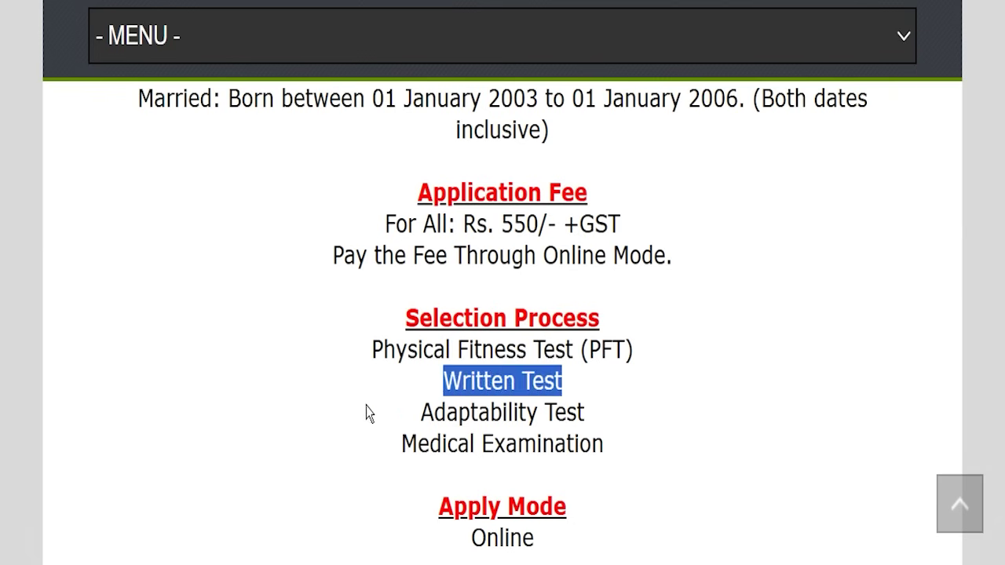
pyautogui.moveTo(402, 413); pyautogui.dragTo(617, 422)
pyautogui.moveTo(361, 445); pyautogui.dragTo(712, 458)
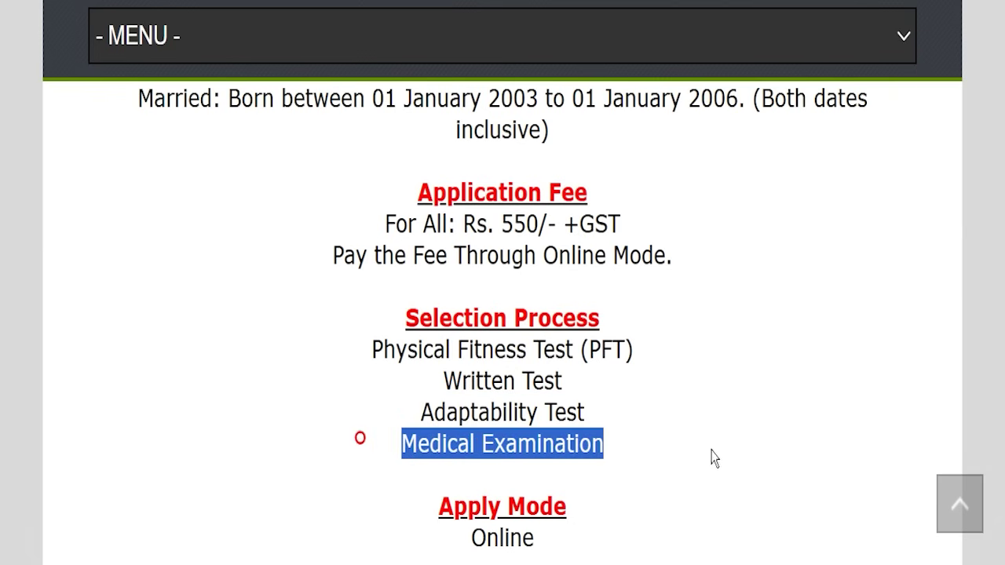
# Review the Apply Mode, Job Location and Official Website sections, highlighting the entry under each heading.
pyautogui.scroll(-2, 747, 440)
pyautogui.moveTo(393, 358); pyautogui.dragTo(547, 359)
pyautogui.moveTo(395, 446); pyautogui.dragTo(557, 442)
pyautogui.scroll(-1, 665, 406)
pyautogui.scroll(-2, 666, 407)
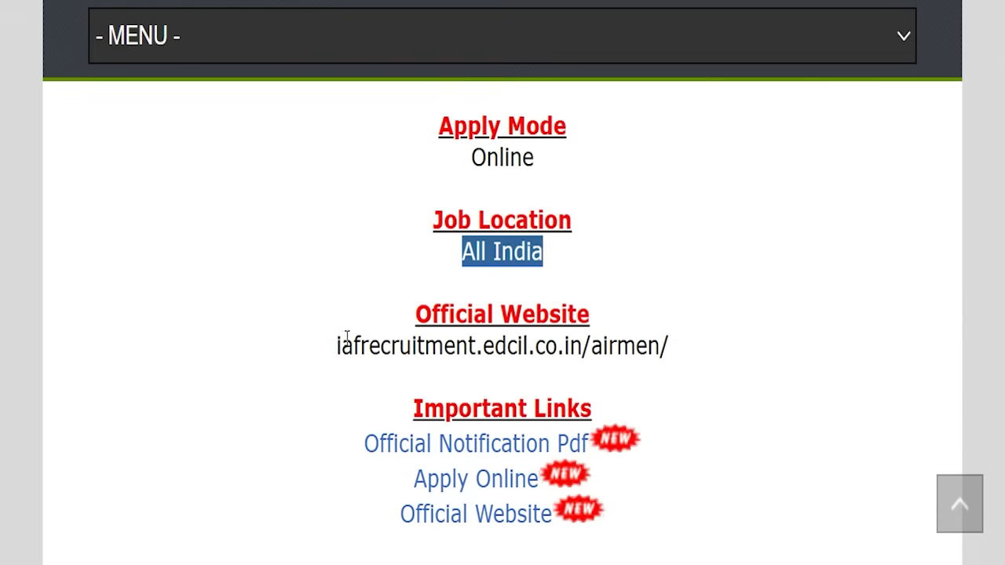
pyautogui.moveTo(300, 348); pyautogui.dragTo(688, 353)
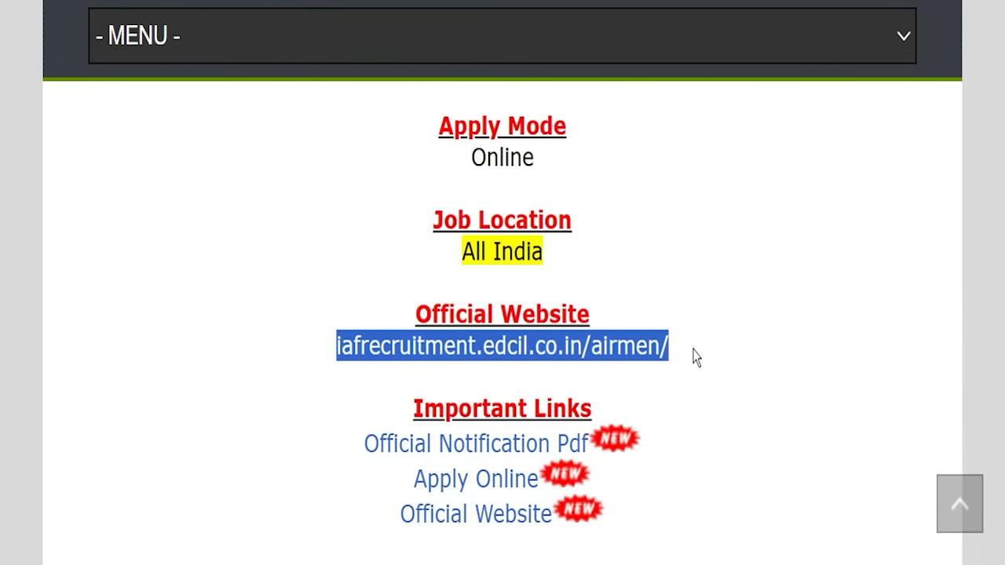
pyautogui.scroll(-2, 706, 345)
pyautogui.click(741, 319)
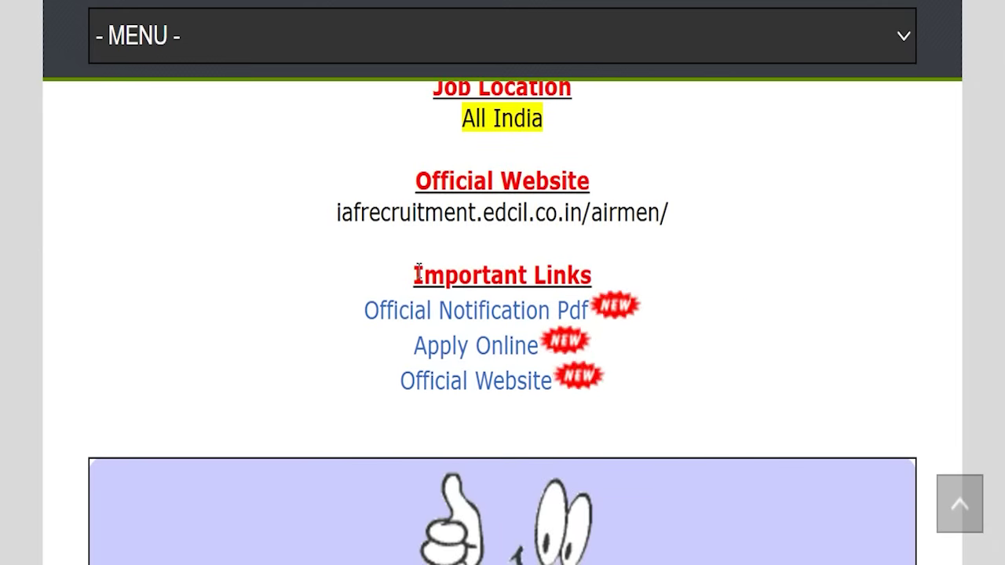
# Highlight the Important Links section and open the Official Notification Pdf.
pyautogui.moveTo(354, 272); pyautogui.dragTo(665, 385)
pyautogui.click(664, 383)
pyautogui.moveTo(365, 310); pyautogui.dragTo(585, 305)
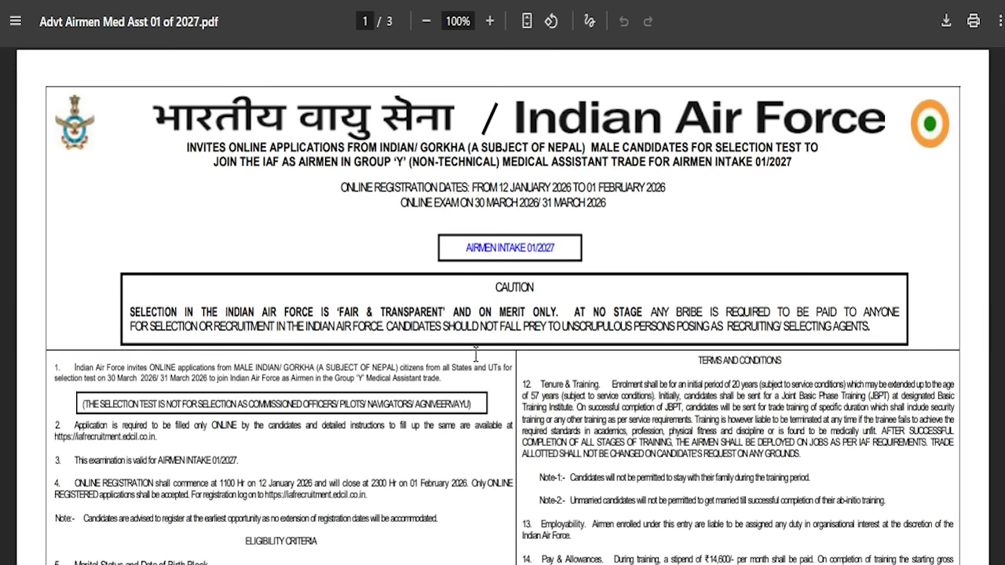
# Examine the first page of the notification PDF, highlighting the Eligibility Criteria, Terms and Conditions and Sequence of Examination headings.
pyautogui.scroll(-5, 484, 323)
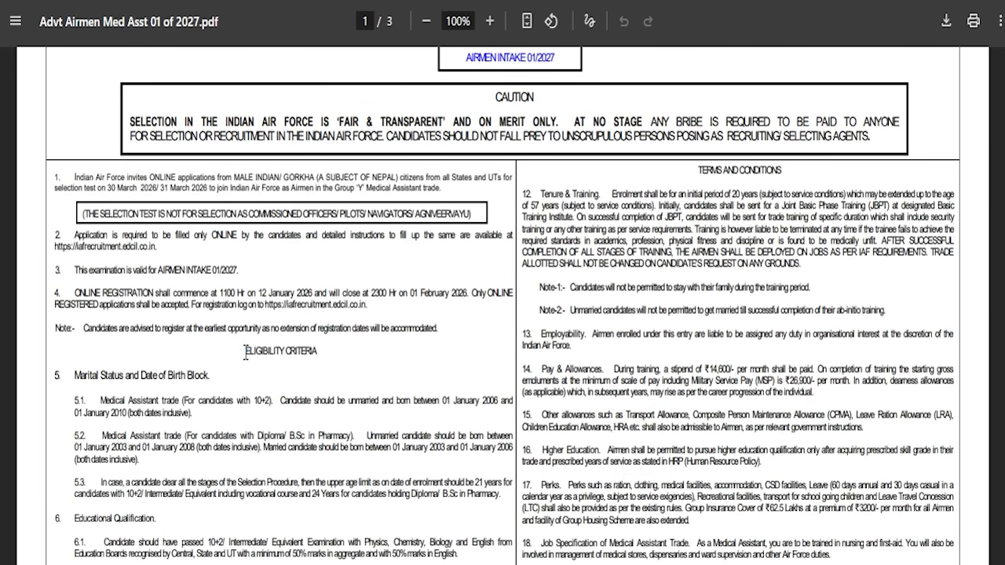
pyautogui.moveTo(246, 352); pyautogui.dragTo(324, 350)
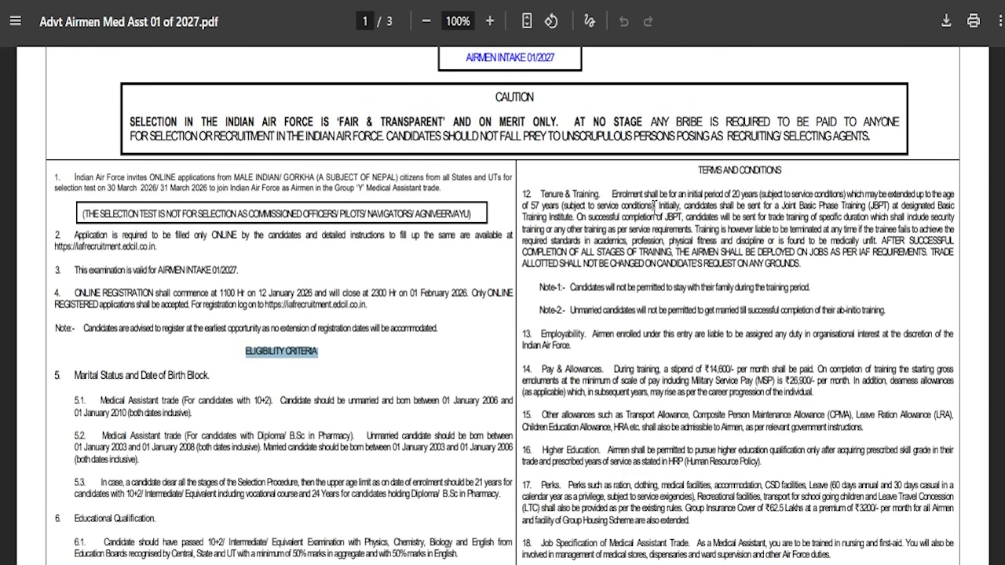
pyautogui.moveTo(693, 172); pyautogui.dragTo(803, 193)
pyautogui.scroll(-5, 540, 324)
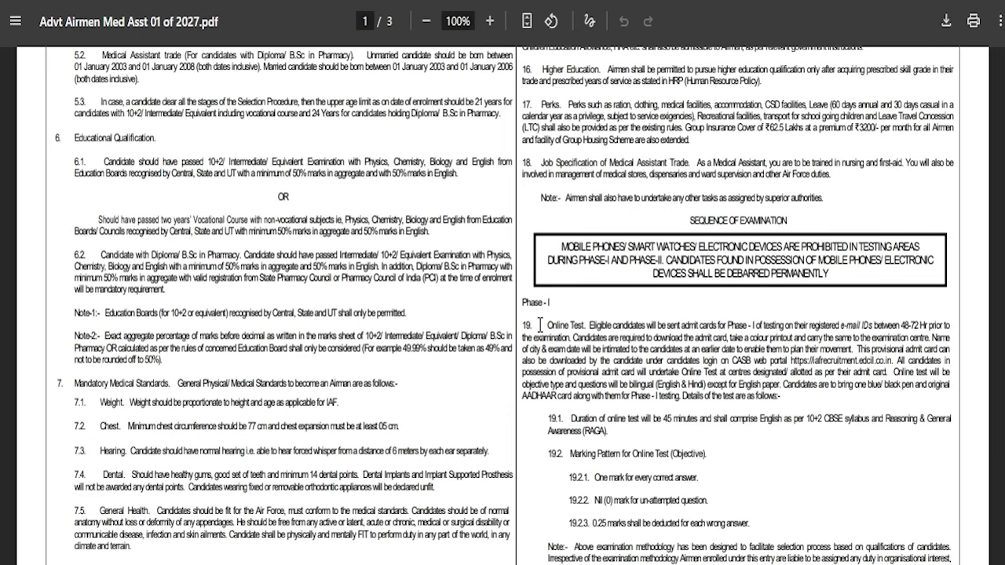
pyautogui.moveTo(693, 212); pyautogui.dragTo(785, 220)
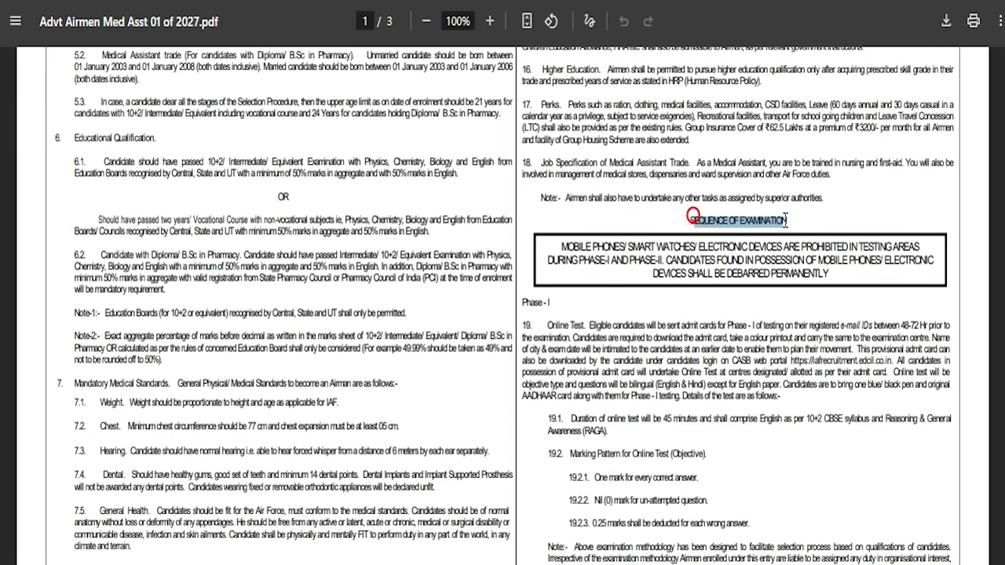
# Read through the remaining notification, covering medical standards, test phases, required documents and online application instructions, to the end of page 3.
pyautogui.scroll(-4, 634, 328)
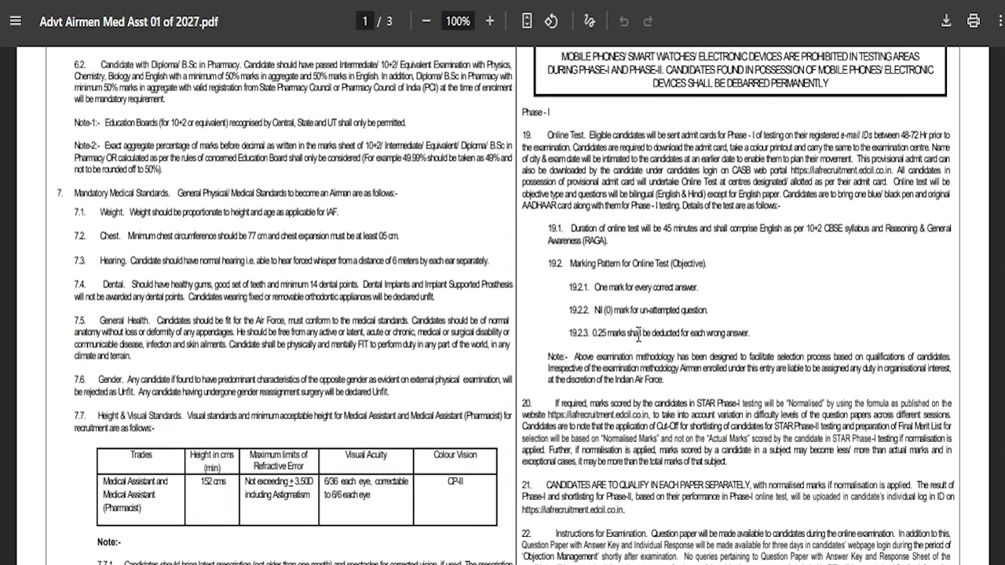
pyautogui.scroll(-1, 206, 365)
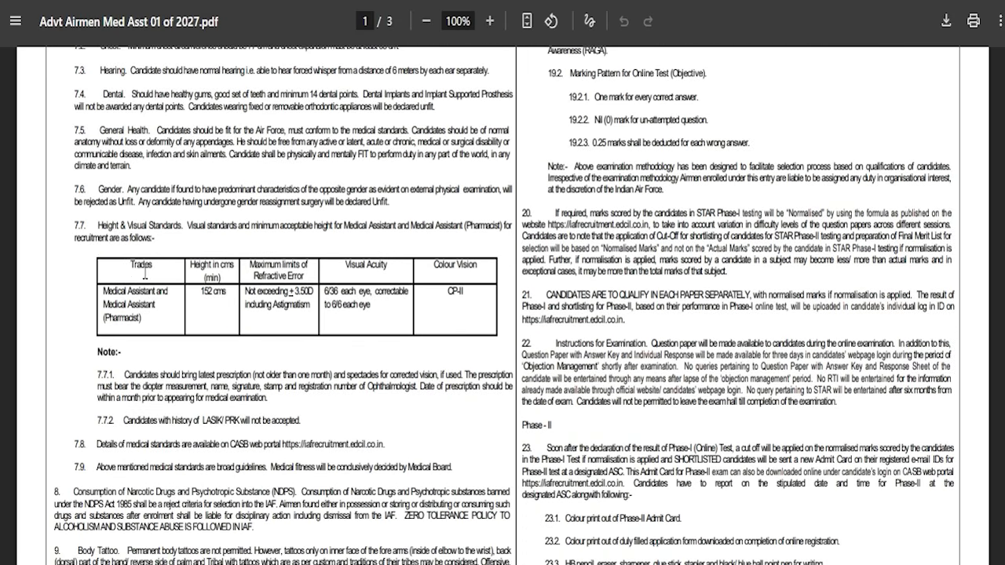
pyautogui.scroll(-4, 407, 336)
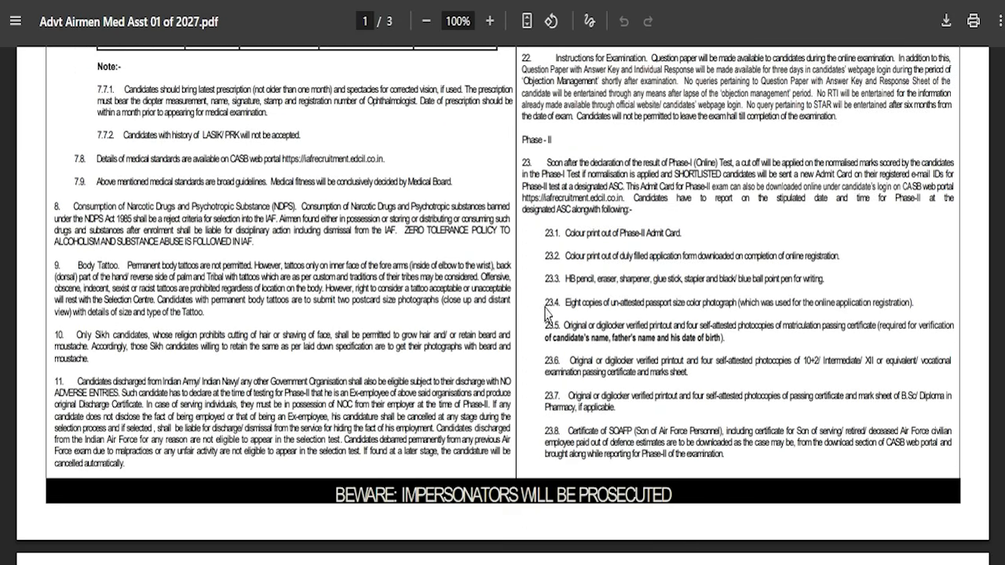
pyautogui.scroll(-14, 332, 330)
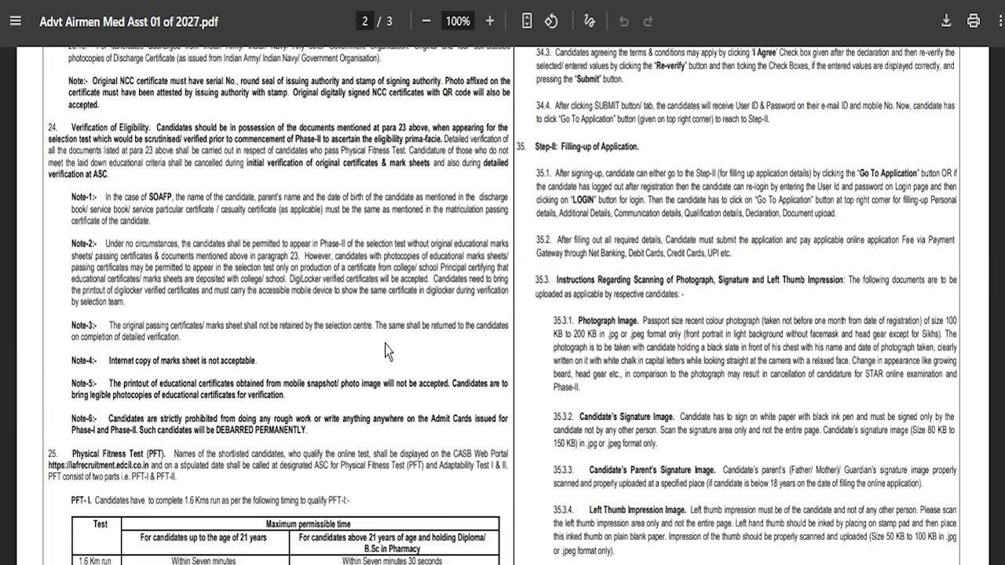
pyautogui.scroll(-7, 389, 343)
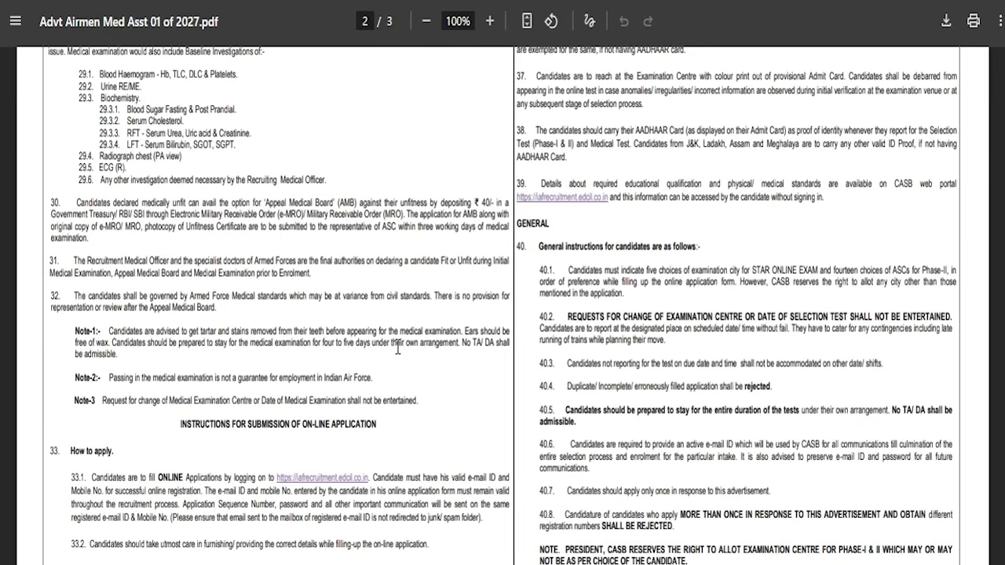
pyautogui.scroll(-3, 398, 350)
pyautogui.click(184, 330)
pyautogui.scroll(-8, 385, 337)
pyautogui.scroll(-8, 385, 330)
pyautogui.scroll(-1, 411, 344)
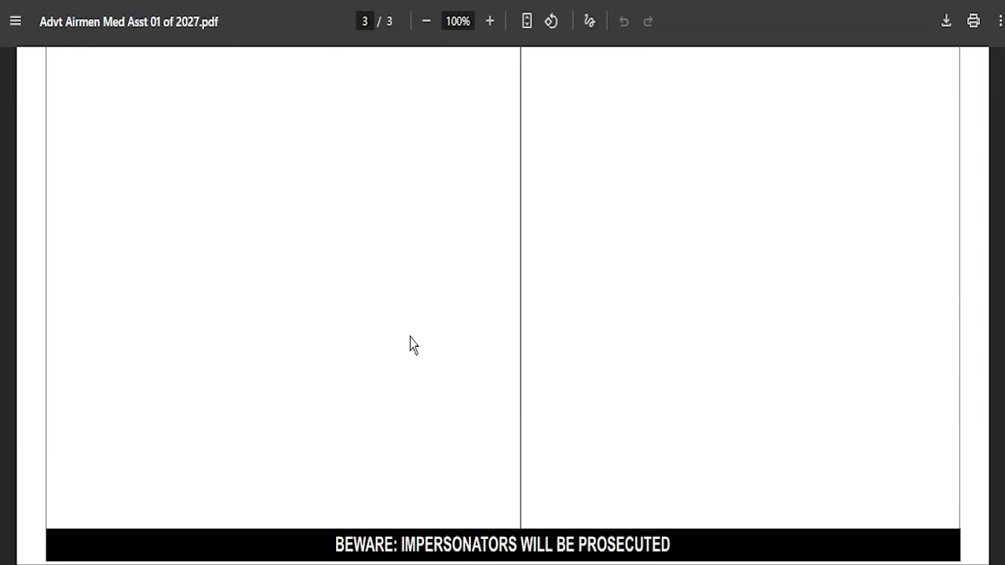
# Go back up through the notification PDF from the end of page 3, skimming its contents.
pyautogui.scroll(1, 411, 345)
pyautogui.scroll(15, 410, 345)
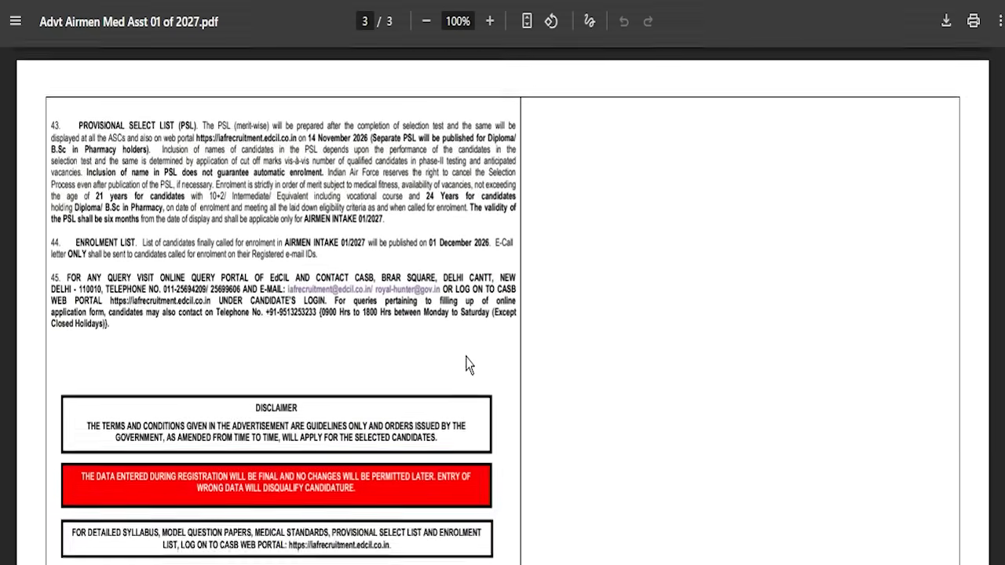
pyautogui.scroll(5, 539, 401)
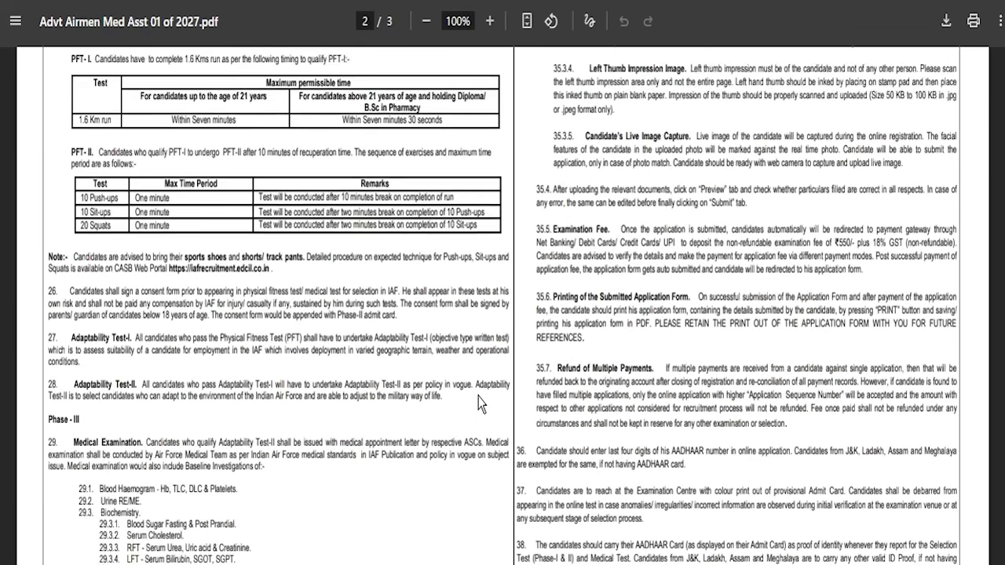
pyautogui.scroll(20, 408, 354)
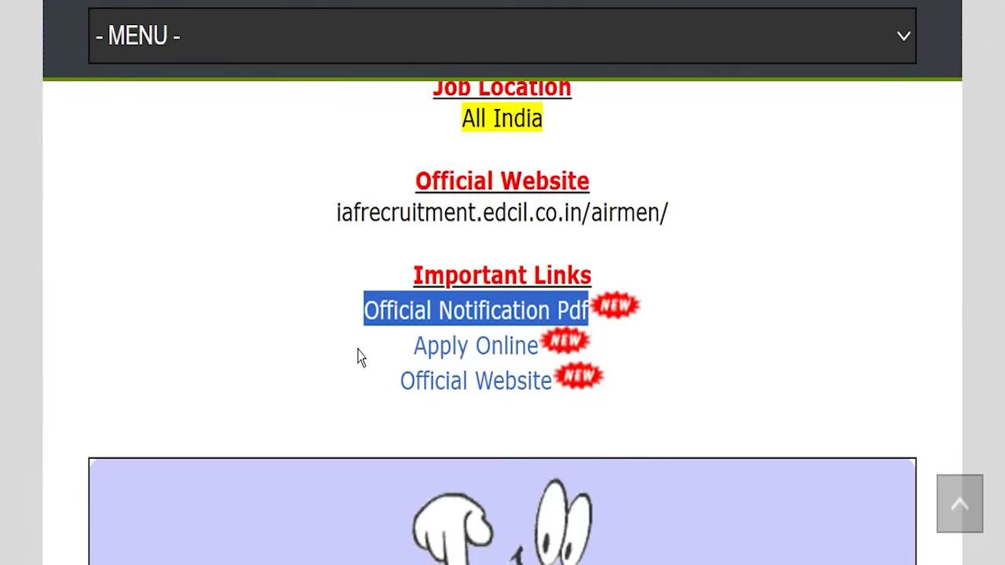
# Open the Apply Online page from the job post and mark its email, password, captcha and Sign In controls, then clear the marks.
pyautogui.moveTo(359, 349); pyautogui.dragTo(540, 353)
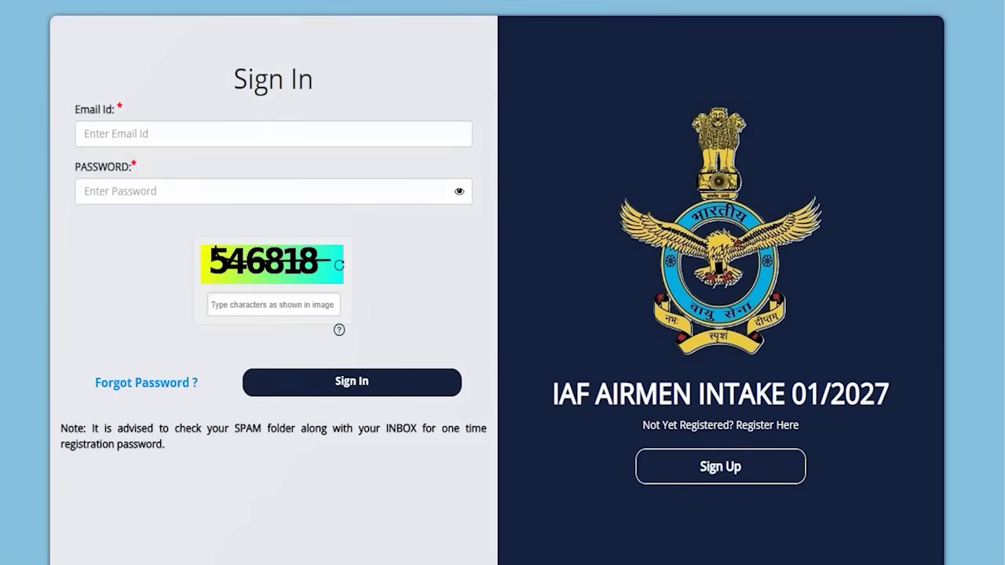
pyautogui.moveTo(153, 131); pyautogui.dragTo(182, 88)
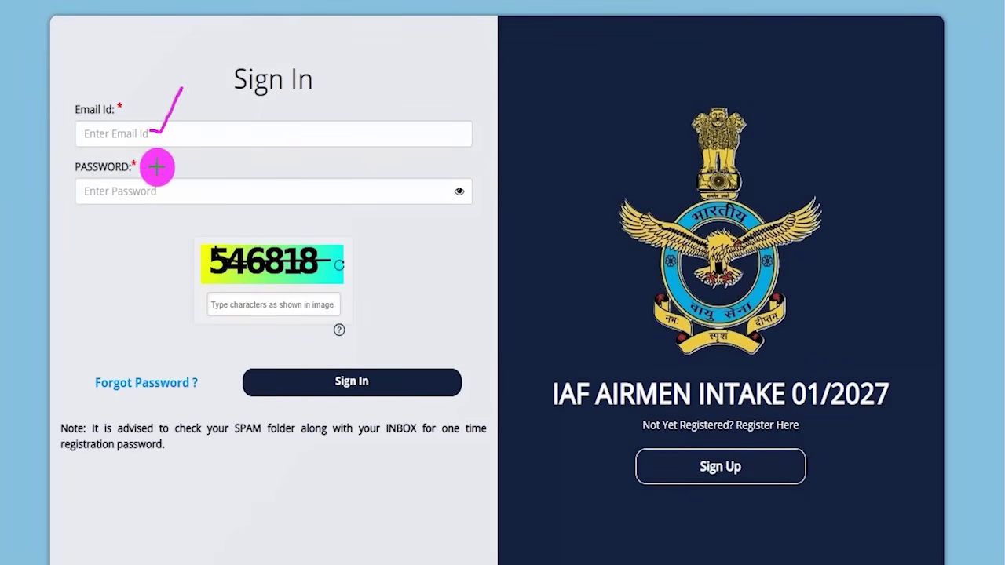
pyautogui.moveTo(168, 190); pyautogui.dragTo(210, 149)
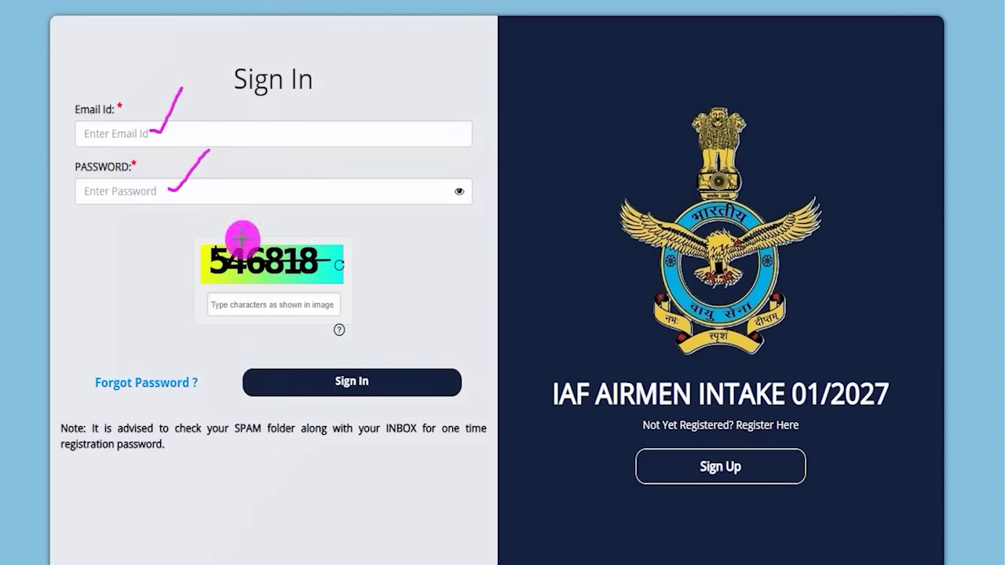
pyautogui.moveTo(225, 279)
pyautogui.mouseDown()
pyautogui.moveTo(321, 278)
pyautogui.moveTo(330, 307)
pyautogui.moveTo(347, 268)
pyautogui.mouseUp()
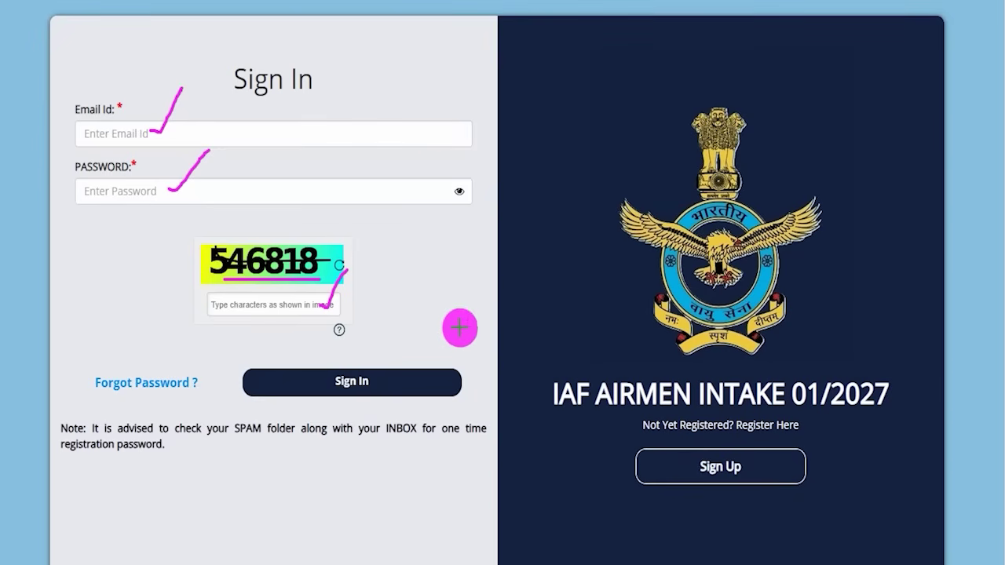
pyautogui.moveTo(511, 233); pyautogui.dragTo(391, 369)
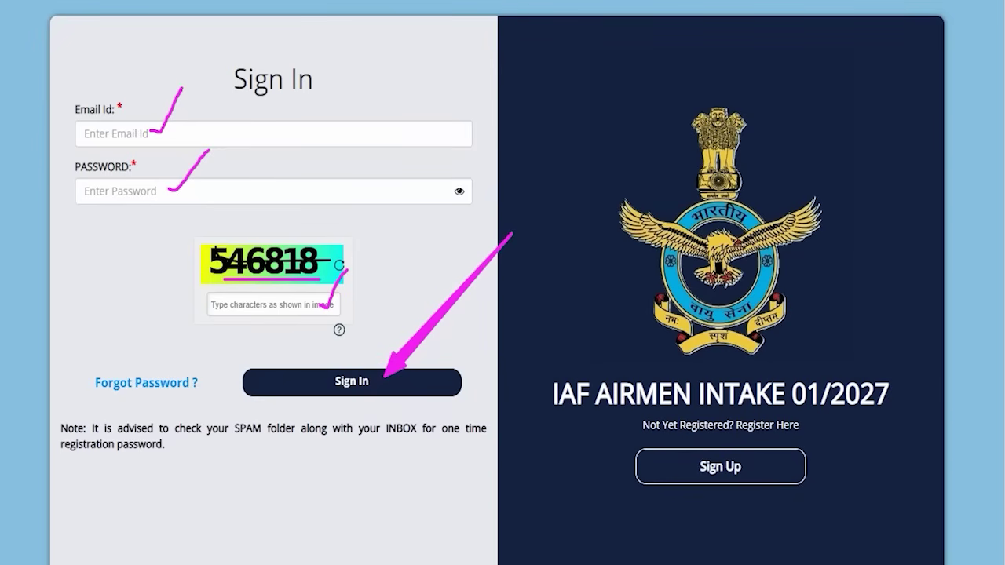
pyautogui.press('Escape')
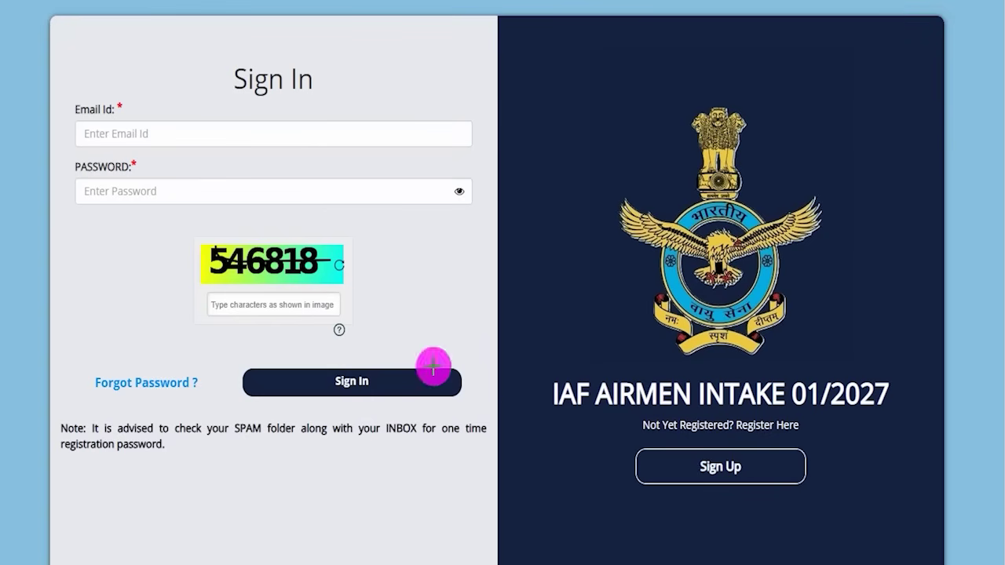
# Mark the Sign Up area for unregistered candidates and open the candidate registration options page.
pyautogui.moveTo(578, 438)
pyautogui.mouseDown()
pyautogui.moveTo(738, 467)
pyautogui.moveTo(855, 504)
pyautogui.mouseUp()
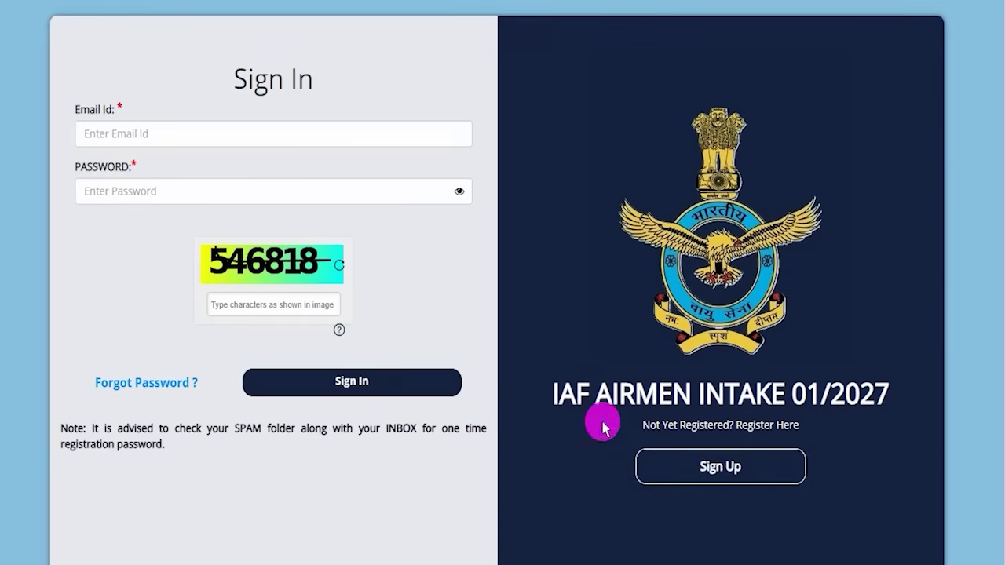
pyautogui.click(716, 470)
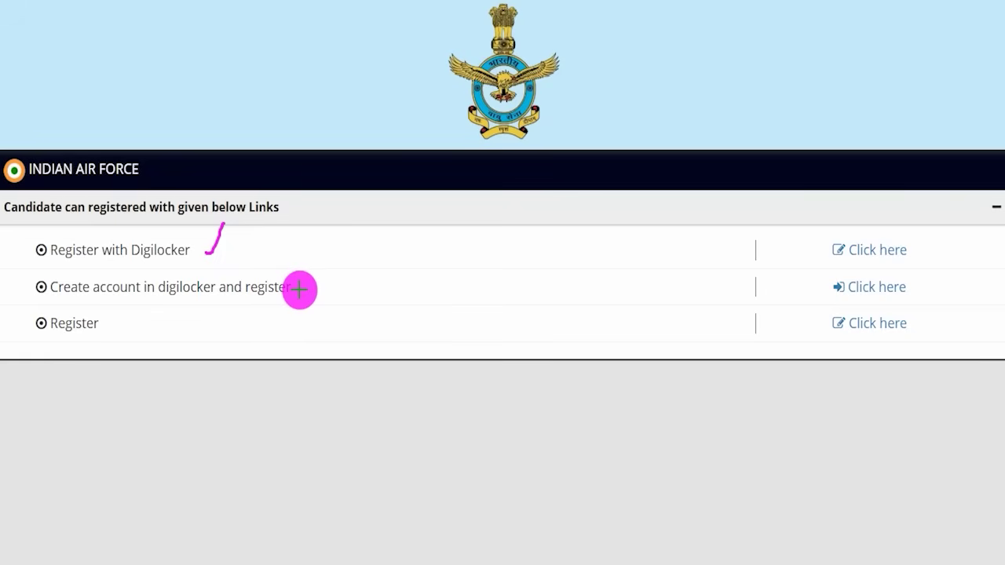
# Mark the DigiLocker account and plain Register options with its link, clear the marks, and open the plain Register sign-up form.
pyautogui.moveTo(299, 289); pyautogui.dragTo(315, 264)
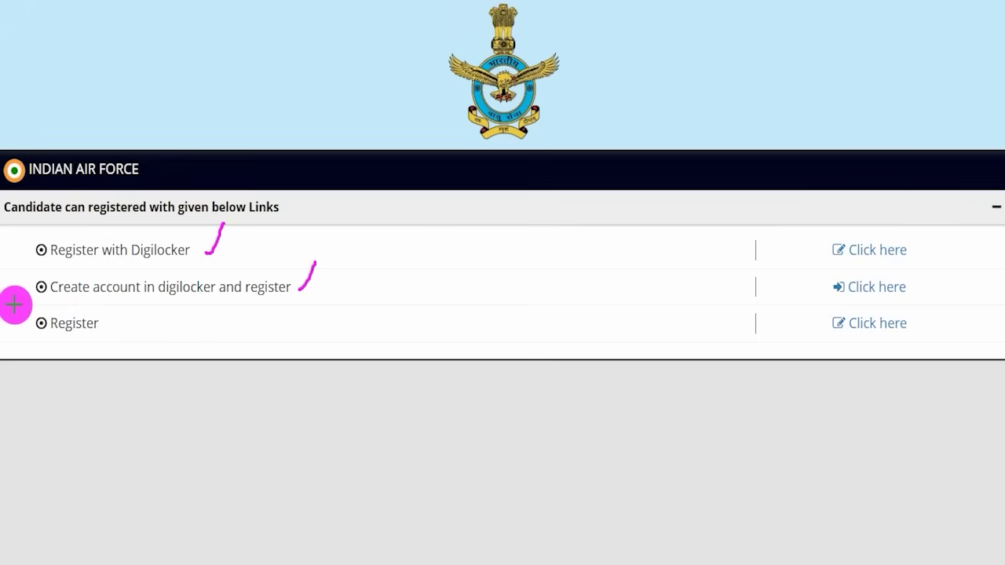
pyautogui.moveTo(14, 305); pyautogui.dragTo(149, 343)
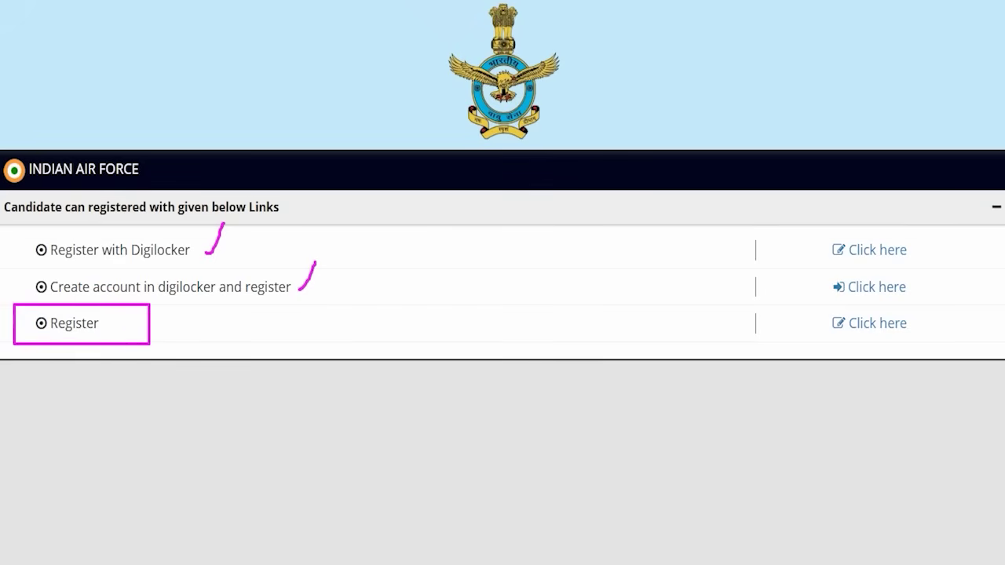
pyautogui.moveTo(117, 323); pyautogui.dragTo(148, 296)
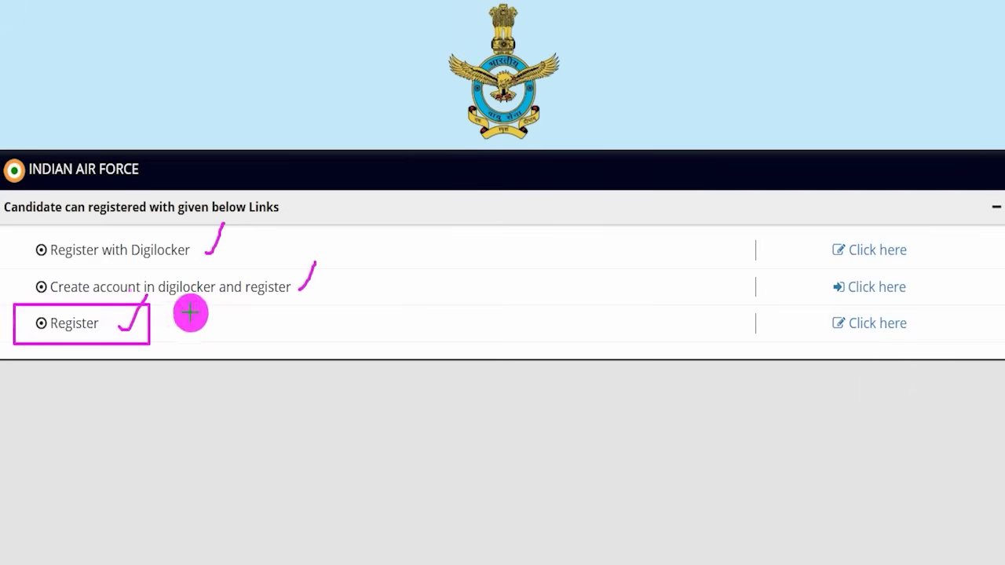
pyautogui.moveTo(813, 305); pyautogui.dragTo(924, 346)
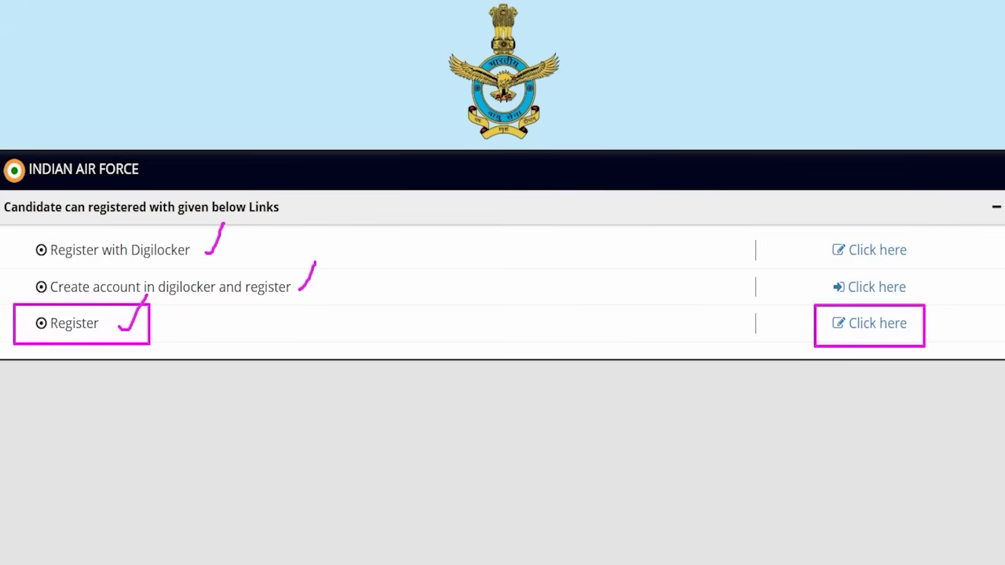
pyautogui.press('Escape')
pyautogui.click(868, 326)
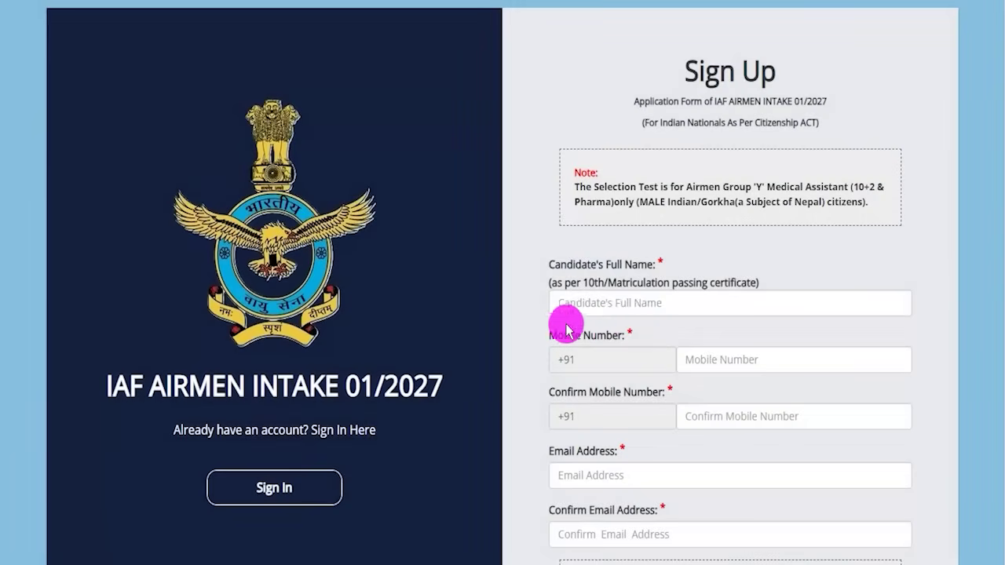
# Mark the full name, mobile number, email address and confirmation fields on the Sign Up form, and point an arrow at Generate OTP.
pyautogui.scroll(-1, 599, 319)
pyautogui.scroll(-2, 601, 328)
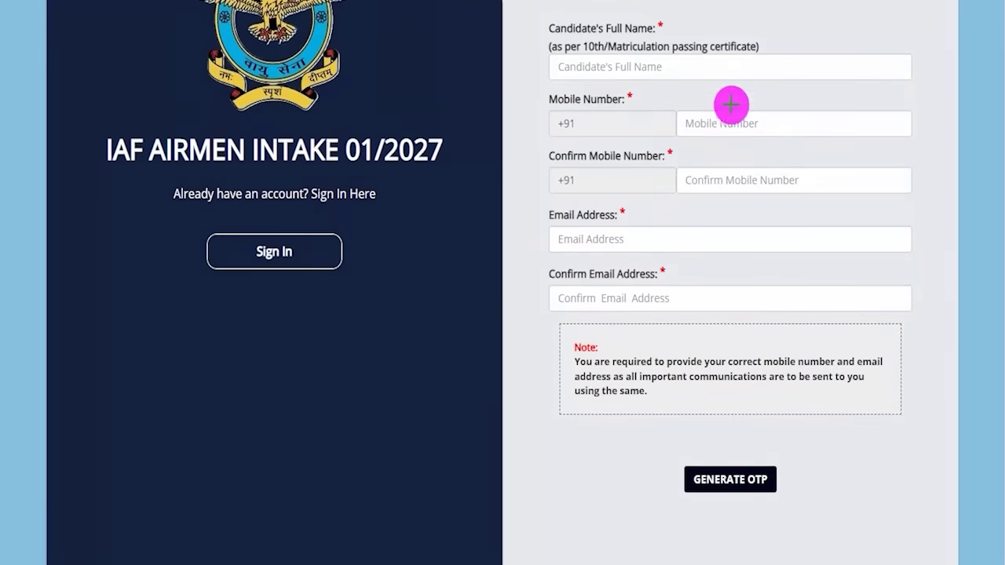
pyautogui.click(753, 68)
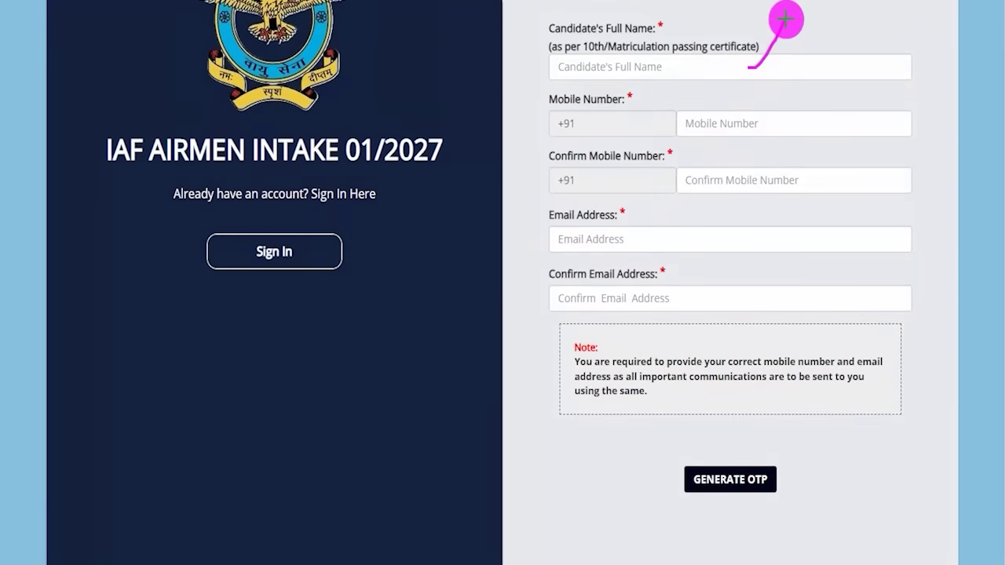
pyautogui.click(790, 65)
pyautogui.moveTo(701, 124); pyautogui.dragTo(757, 124)
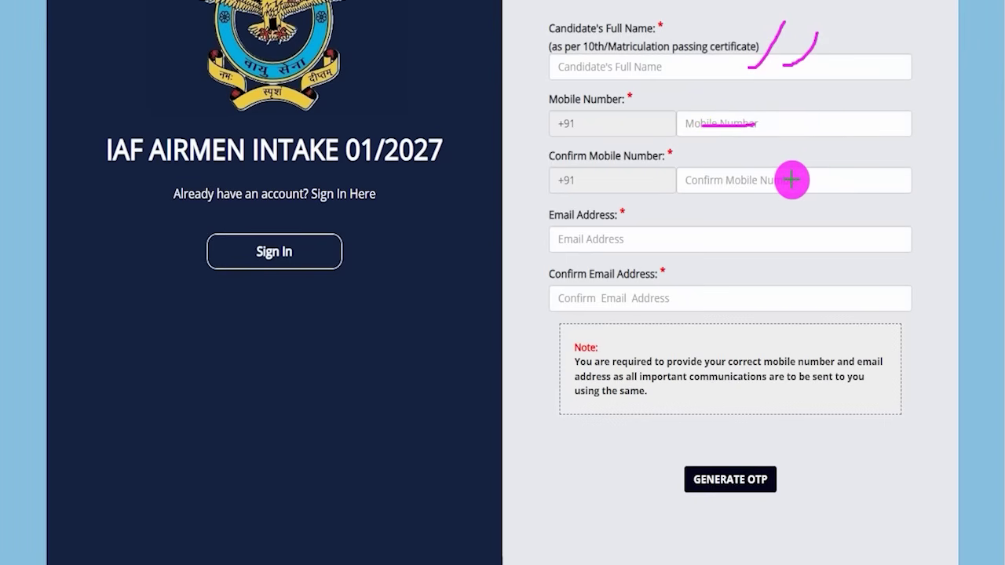
pyautogui.moveTo(792, 179); pyautogui.dragTo(814, 151)
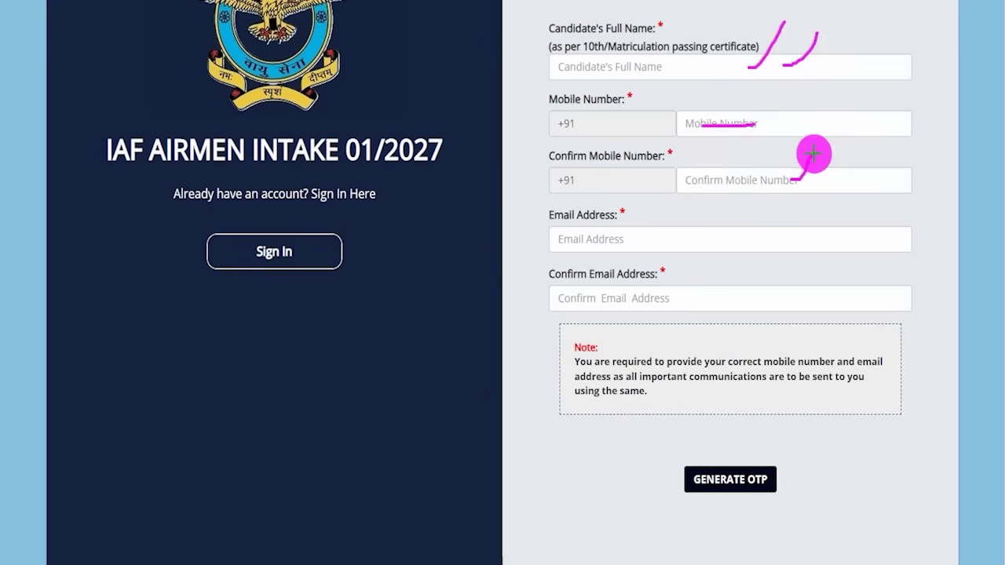
pyautogui.moveTo(569, 242); pyautogui.dragTo(605, 238)
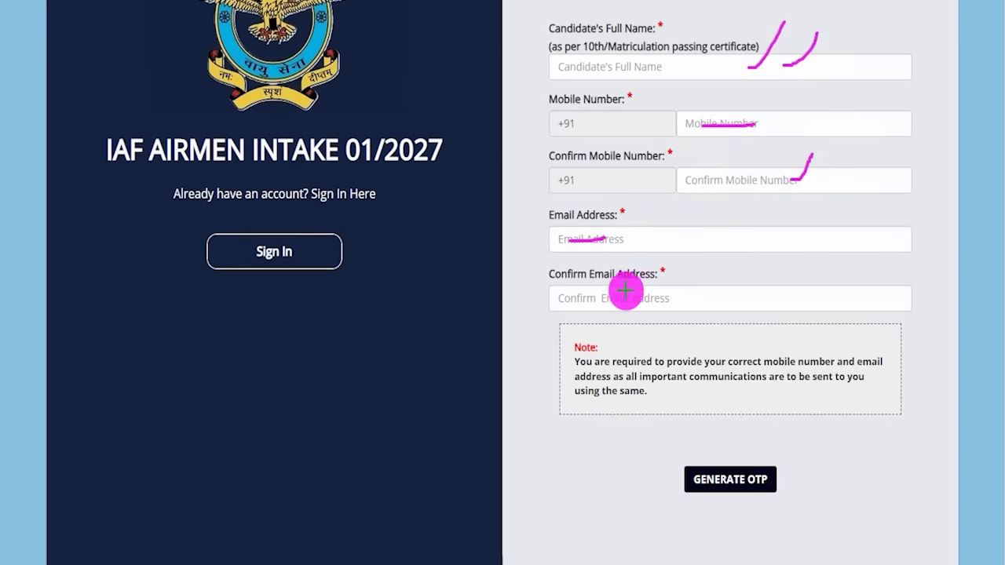
pyautogui.moveTo(577, 299)
pyautogui.mouseDown()
pyautogui.moveTo(658, 301)
pyautogui.moveTo(694, 266)
pyautogui.mouseUp()
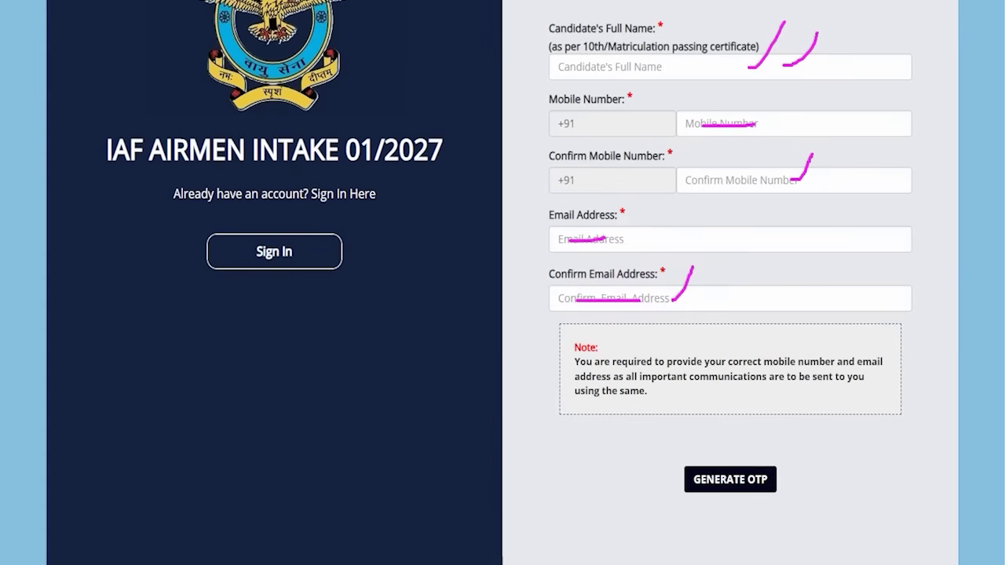
pyautogui.moveTo(886, 318)
pyautogui.mouseDown()
pyautogui.moveTo(775, 439)
pyautogui.moveTo(766, 466)
pyautogui.mouseUp()
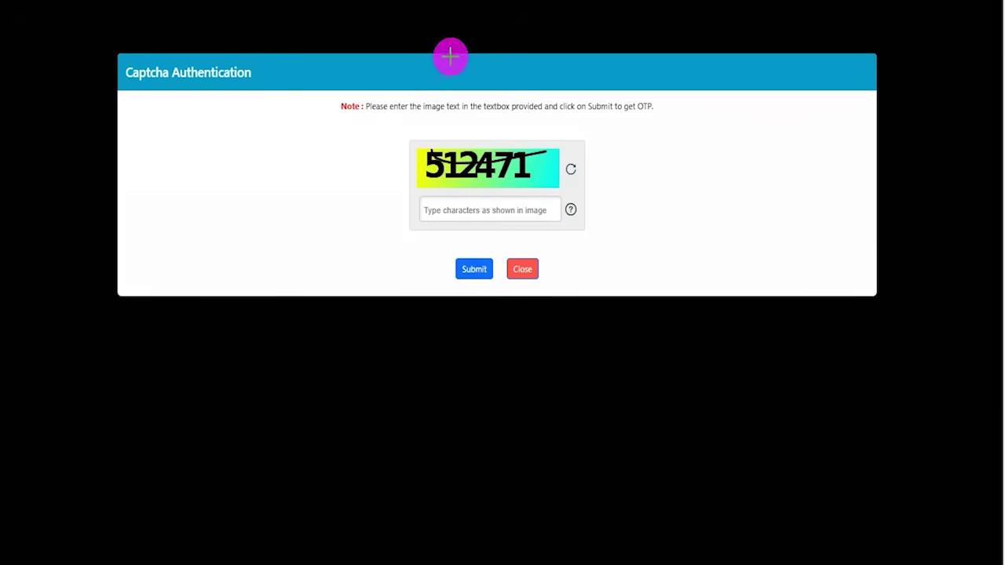
# Mark the Captcha Authentication heading, captcha image and its text field, and point an arrow at Submit.
pyautogui.moveTo(245, 97); pyautogui.dragTo(273, 55)
pyautogui.moveTo(463, 183)
pyautogui.mouseDown()
pyautogui.moveTo(534, 187)
pyautogui.moveTo(568, 165)
pyautogui.mouseUp()
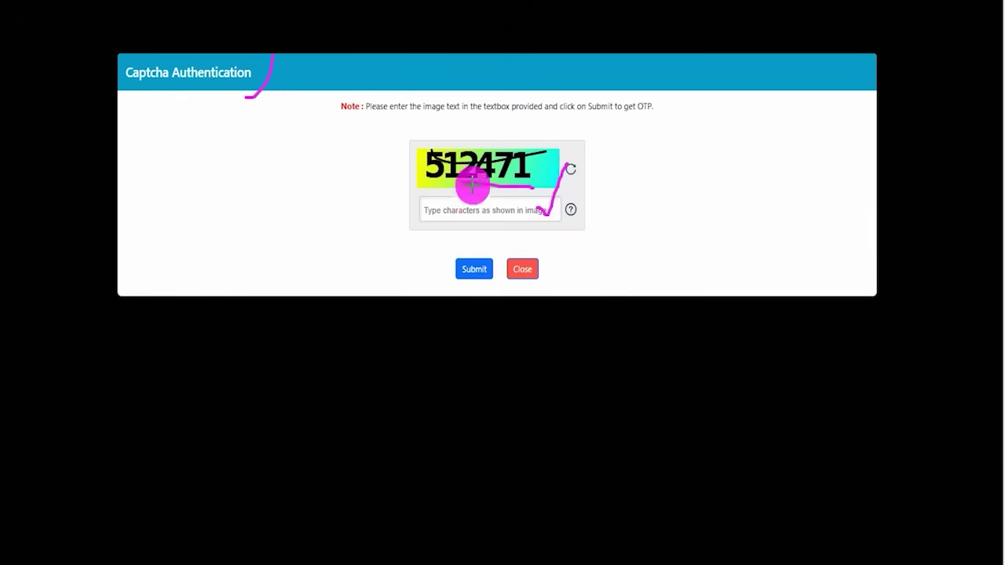
pyautogui.moveTo(283, 244); pyautogui.dragTo(453, 267)
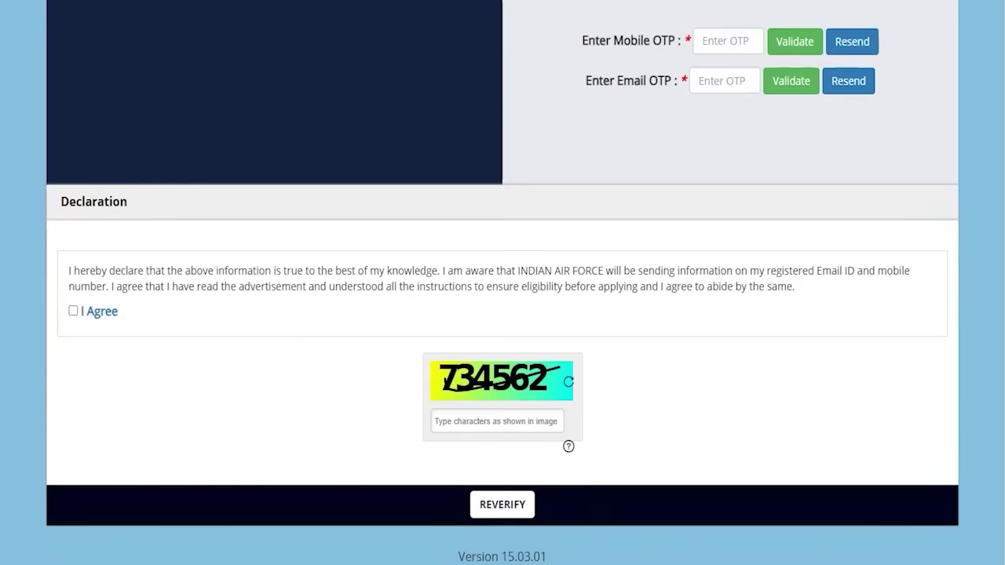
# Tick the Mobile OTP and Email OTP labels, their entry fields and their Validate buttons with the pen.
pyautogui.moveTo(660, 3)
pyautogui.mouseDown()
pyautogui.moveTo(634, 38)
pyautogui.moveTo(635, 75)
pyautogui.mouseUp()
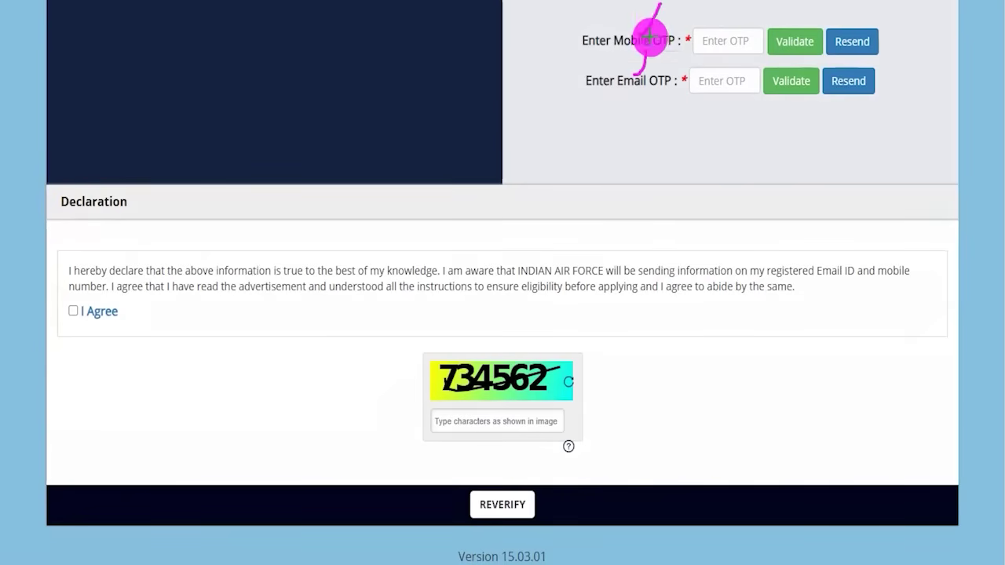
pyautogui.moveTo(737, 14); pyautogui.dragTo(720, 77)
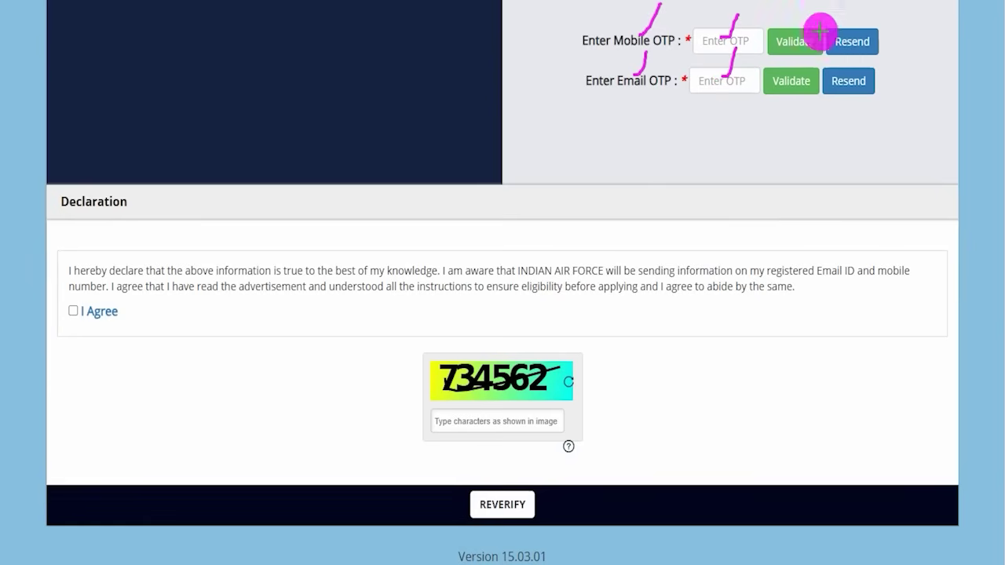
pyautogui.moveTo(814, 2); pyautogui.dragTo(806, 72)
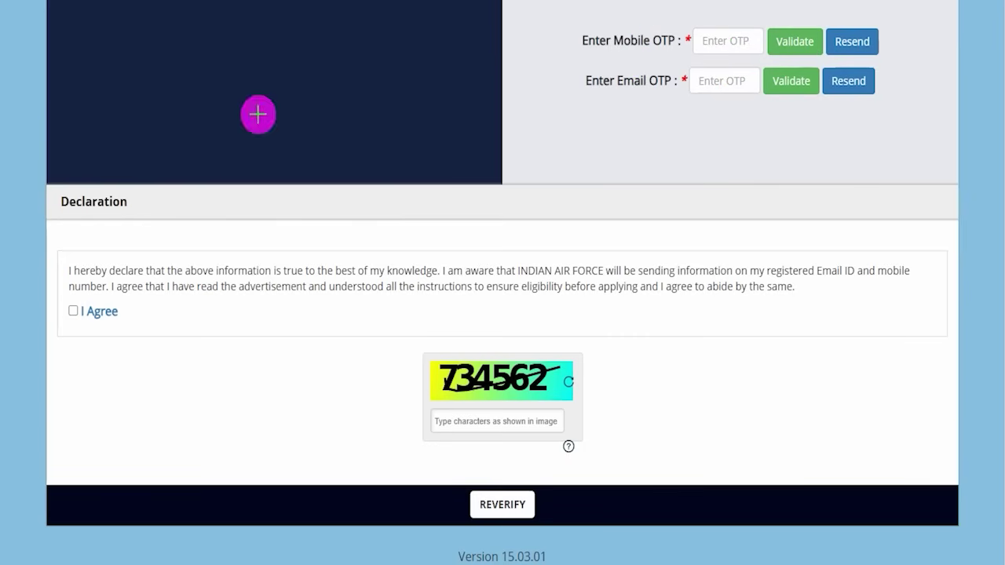
# Mark the I Agree checkbox, underline Declaration, mark the captcha image and field, and point an arrow at Reverify.
pyautogui.click(74, 312)
pyautogui.moveTo(70, 306); pyautogui.dragTo(91, 282)
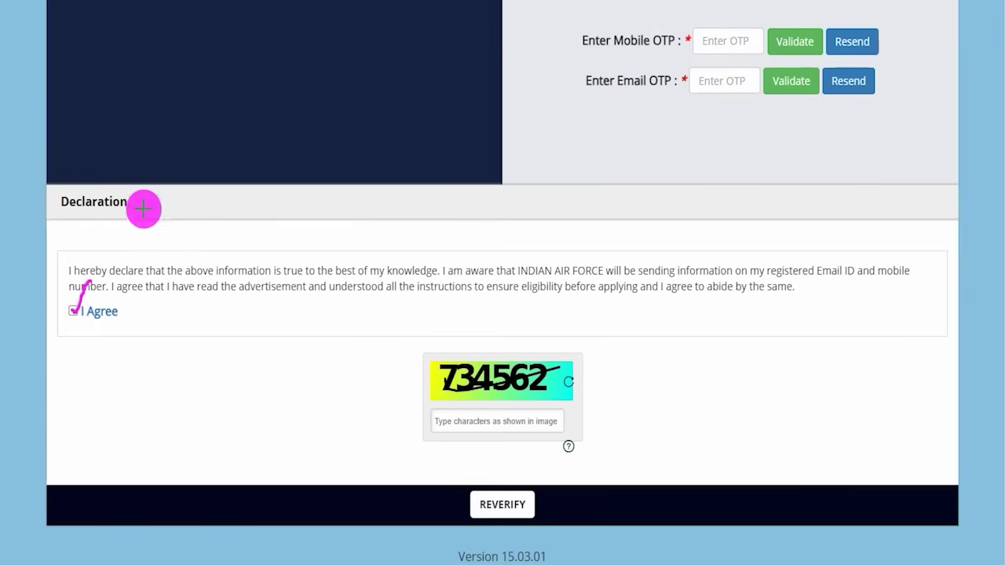
pyautogui.moveTo(69, 212); pyautogui.dragTo(115, 212)
pyautogui.moveTo(468, 393); pyautogui.dragTo(588, 376)
pyautogui.click(536, 416)
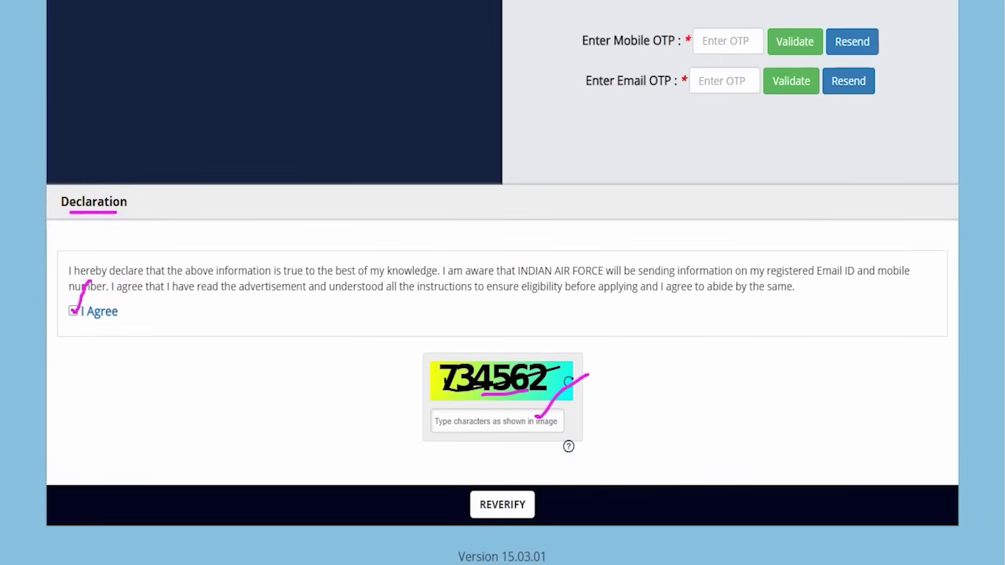
pyautogui.moveTo(719, 392); pyautogui.dragTo(538, 501)
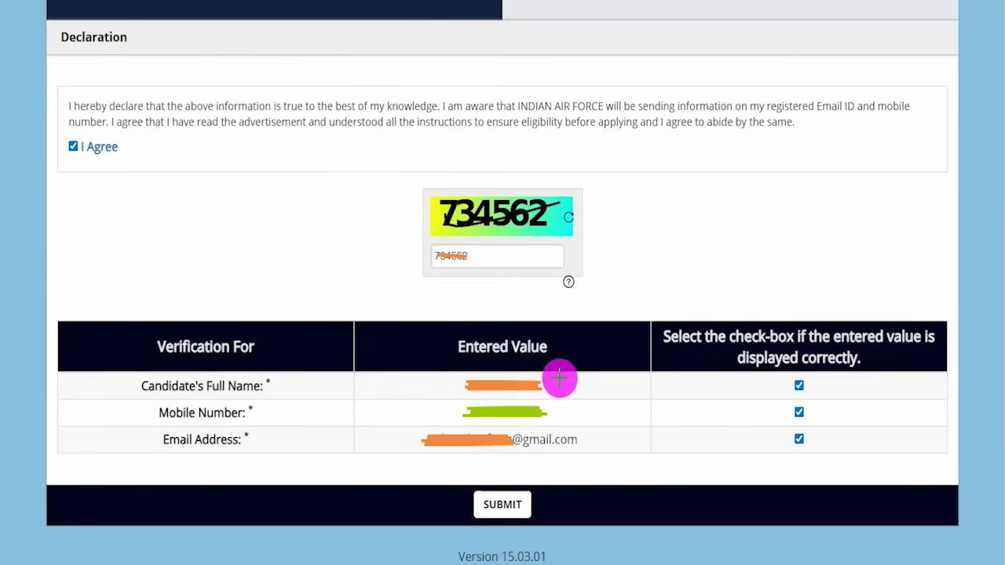
# Tick the entered name, mobile and email values and their confirmation checkboxes in the verification table, and point an arrow at Submit.
pyautogui.moveTo(557, 385); pyautogui.dragTo(577, 363)
pyautogui.moveTo(564, 408); pyautogui.dragTo(590, 383)
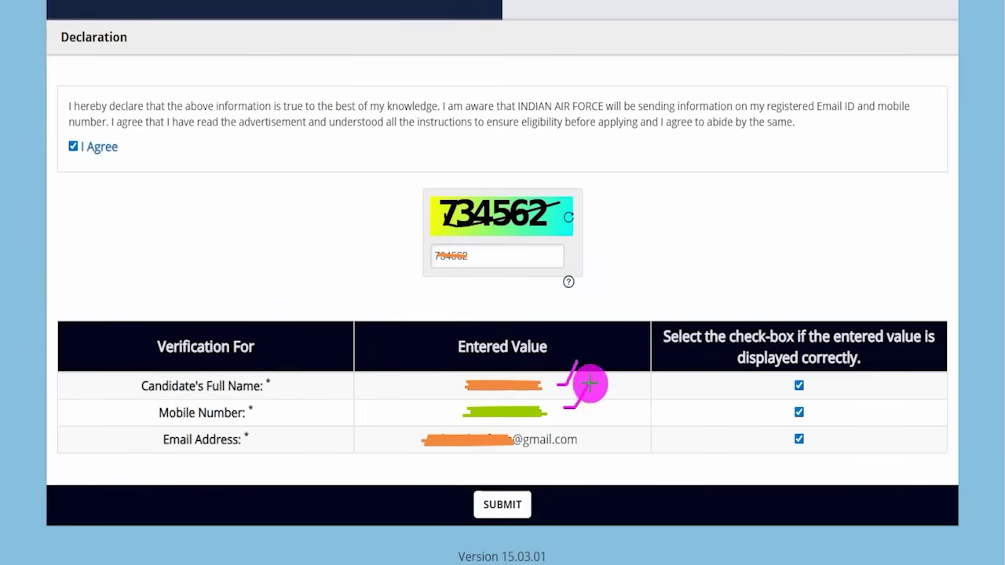
pyautogui.moveTo(571, 439); pyautogui.dragTo(588, 422)
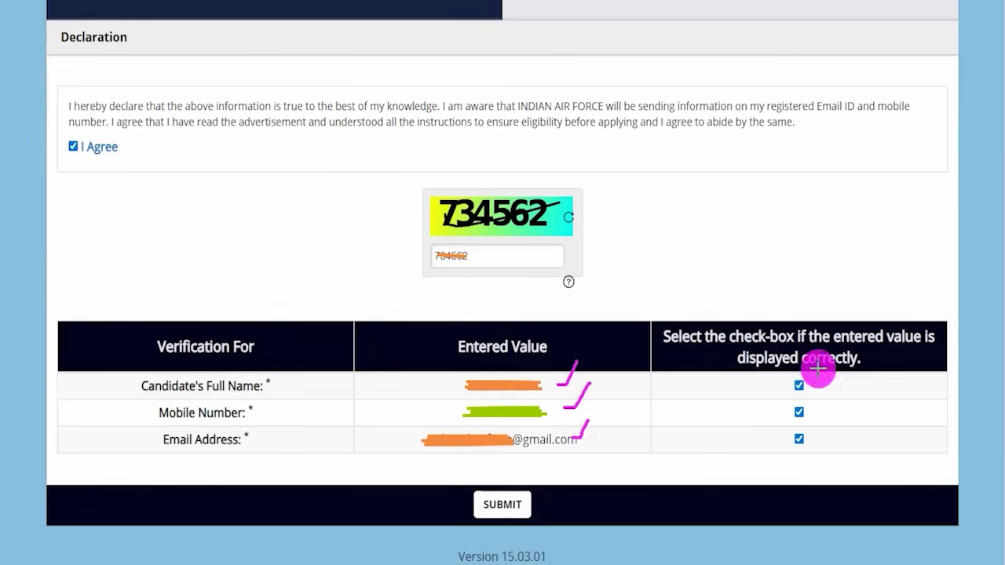
pyautogui.moveTo(816, 412); pyautogui.dragTo(834, 390)
pyautogui.moveTo(813, 438); pyautogui.dragTo(825, 419)
pyautogui.moveTo(671, 431); pyautogui.dragTo(536, 492)
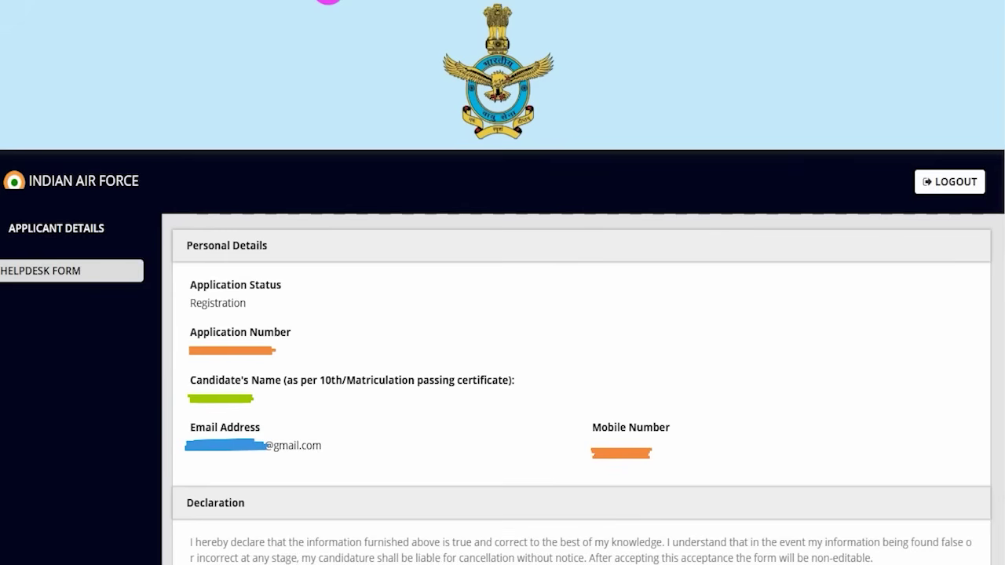
# Tick the Personal Details section of the applicant page and draw a box around Logout.
pyautogui.moveTo(416, 259); pyautogui.dragTo(457, 221)
pyautogui.moveTo(877, 154)
pyautogui.mouseDown()
pyautogui.moveTo(951, 172)
pyautogui.moveTo(996, 209)
pyautogui.mouseUp()
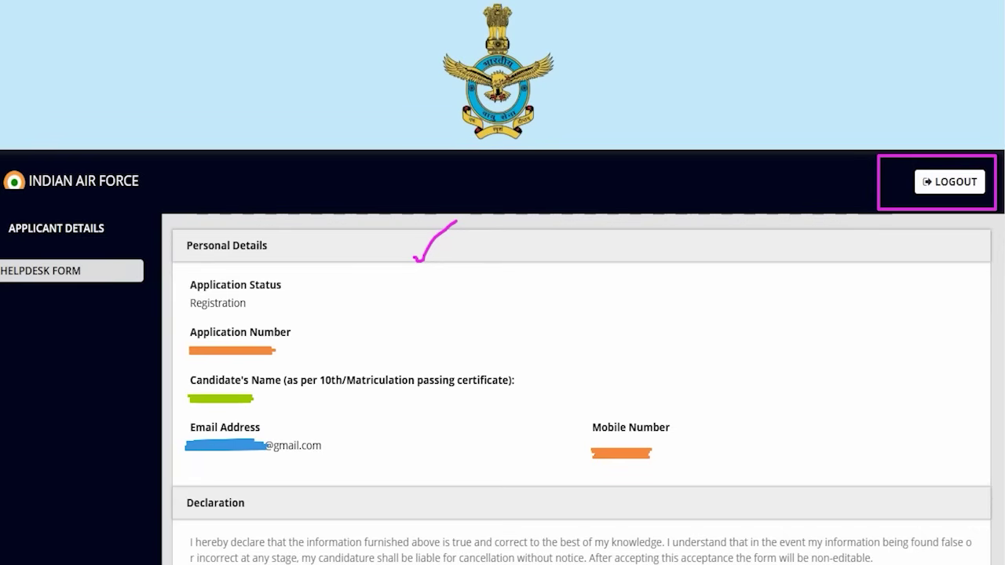
pyautogui.moveTo(455, 314); pyautogui.dragTo(509, 249)
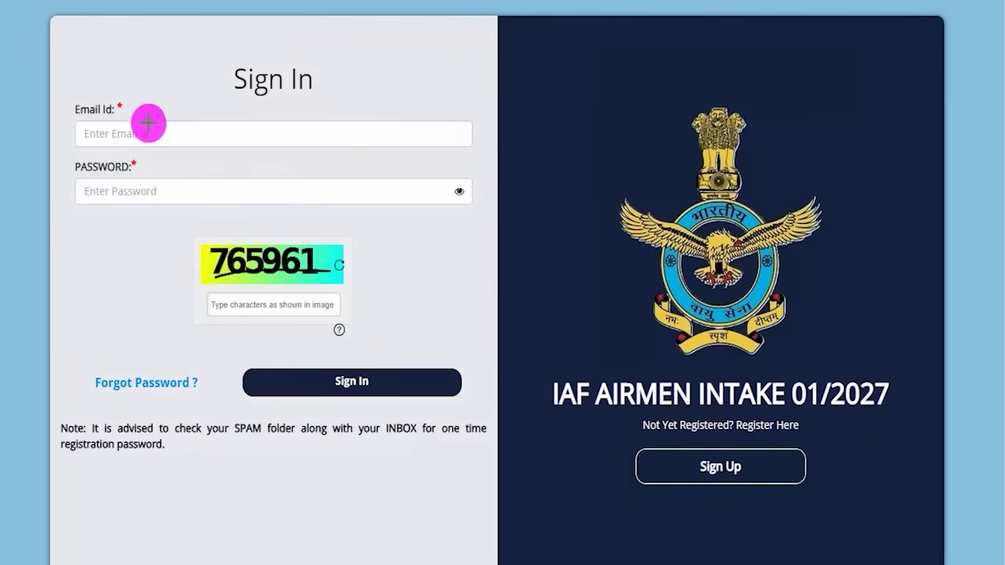
# Mark the email ID, password and captcha fields on the Sign In form, and point an arrow at Sign In.
pyautogui.moveTo(164, 91); pyautogui.dragTo(149, 150)
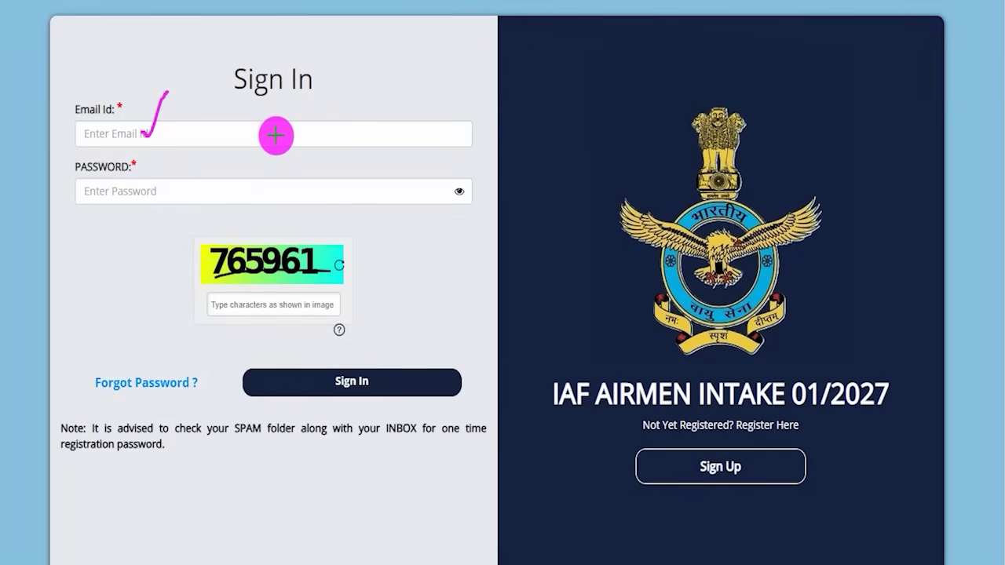
pyautogui.moveTo(164, 131); pyautogui.dragTo(193, 93)
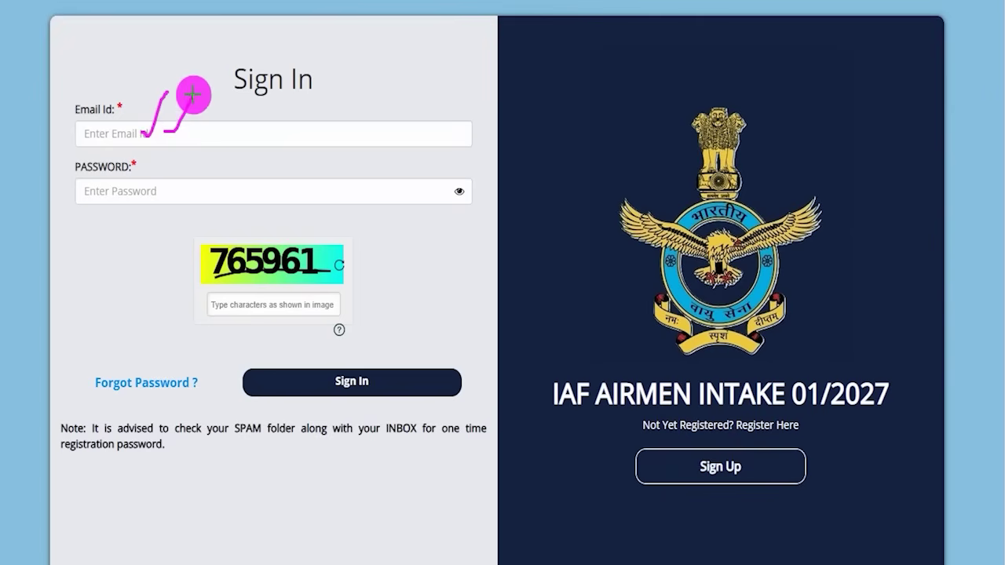
pyautogui.moveTo(102, 197); pyautogui.dragTo(149, 196)
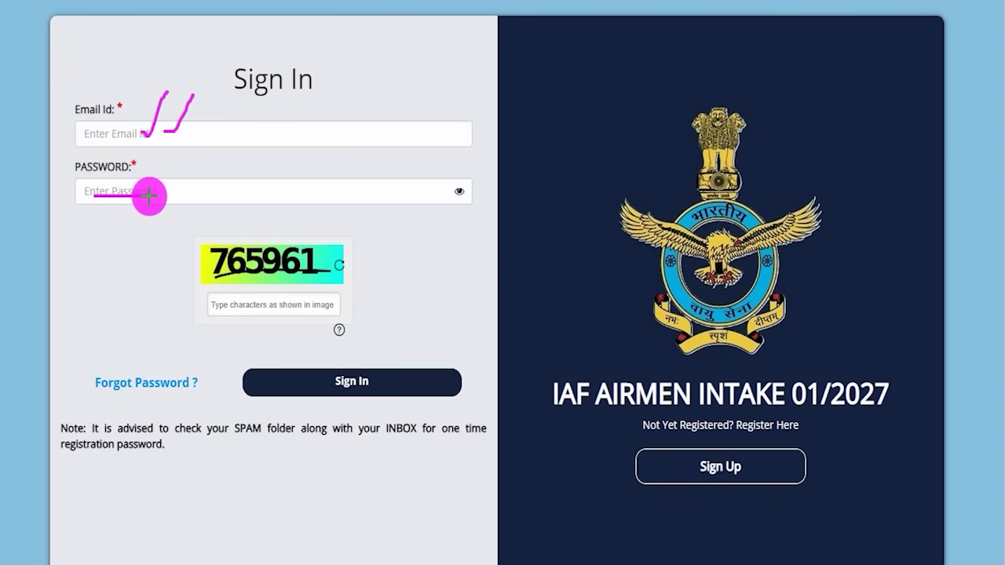
pyautogui.moveTo(172, 192); pyautogui.dragTo(212, 145)
pyautogui.moveTo(253, 279); pyautogui.dragTo(304, 277)
pyautogui.moveTo(329, 308); pyautogui.dragTo(364, 269)
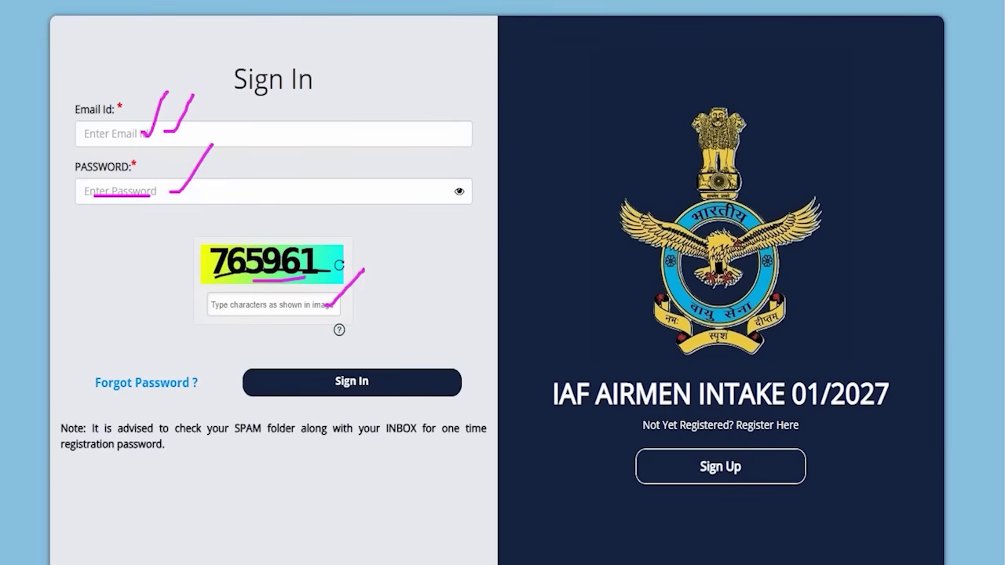
pyautogui.moveTo(521, 197)
pyautogui.mouseDown()
pyautogui.moveTo(476, 278)
pyautogui.moveTo(383, 379)
pyautogui.mouseUp()
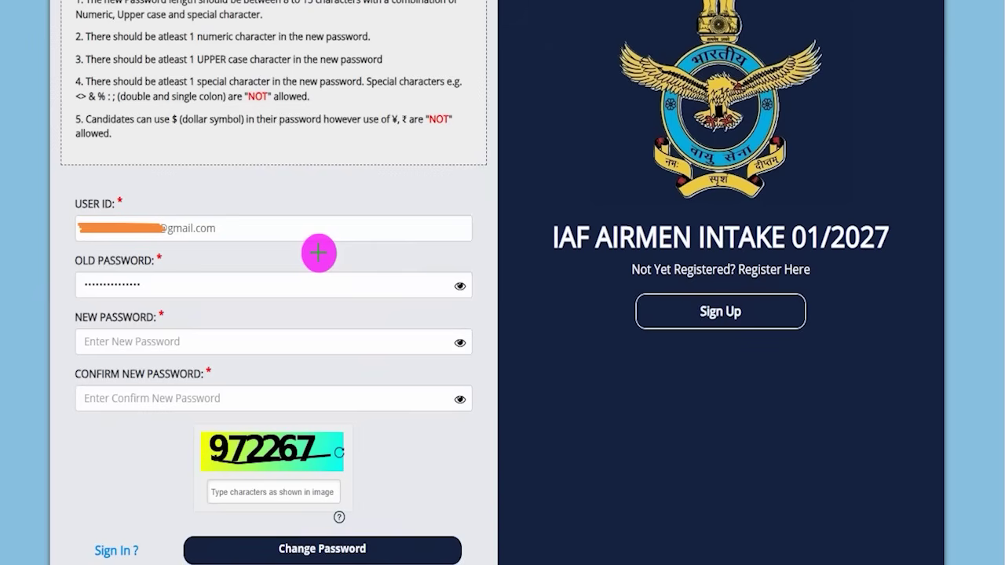
# Mark the password rules, the new and confirm password fields, and the captcha image and field on the change password form.
pyautogui.moveTo(502, 206); pyautogui.dragTo(548, 147)
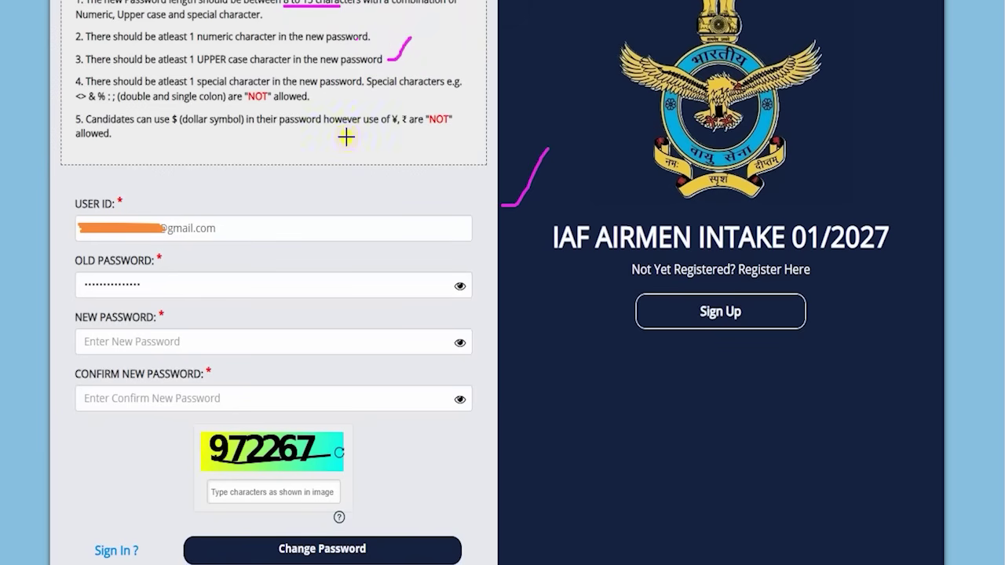
pyautogui.moveTo(345, 138); pyautogui.dragTo(377, 104)
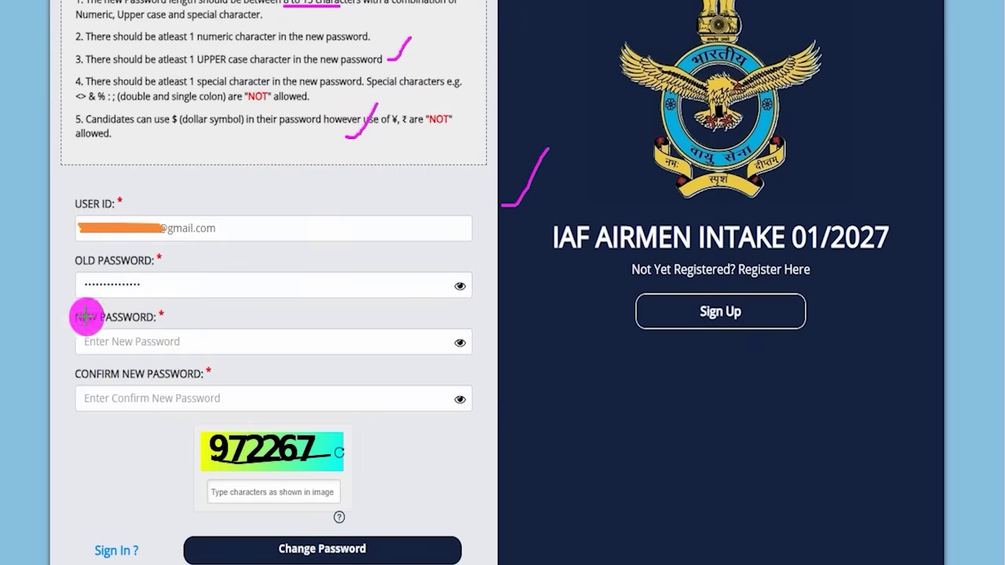
pyautogui.moveTo(104, 343); pyautogui.dragTo(183, 344)
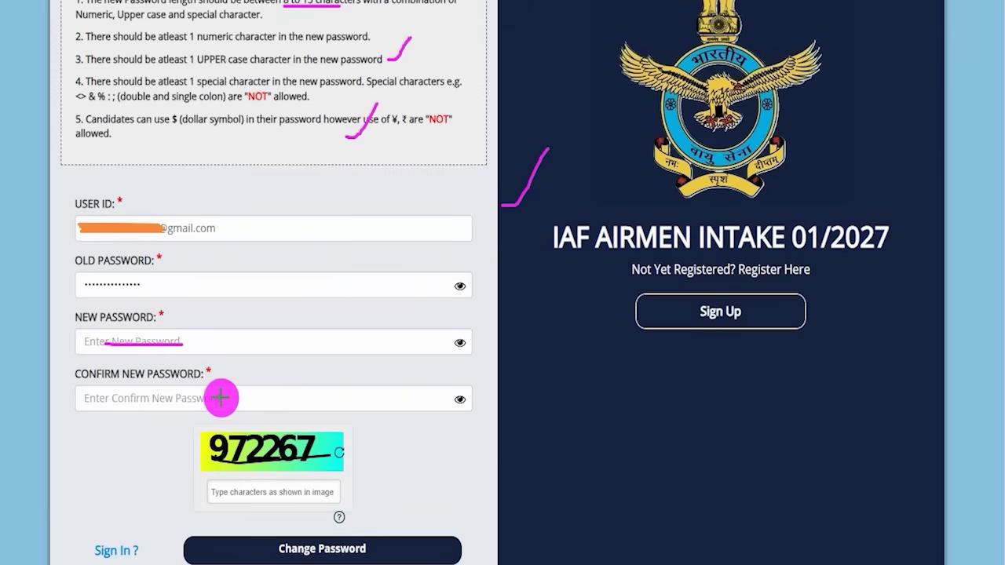
pyautogui.moveTo(221, 398); pyautogui.dragTo(238, 363)
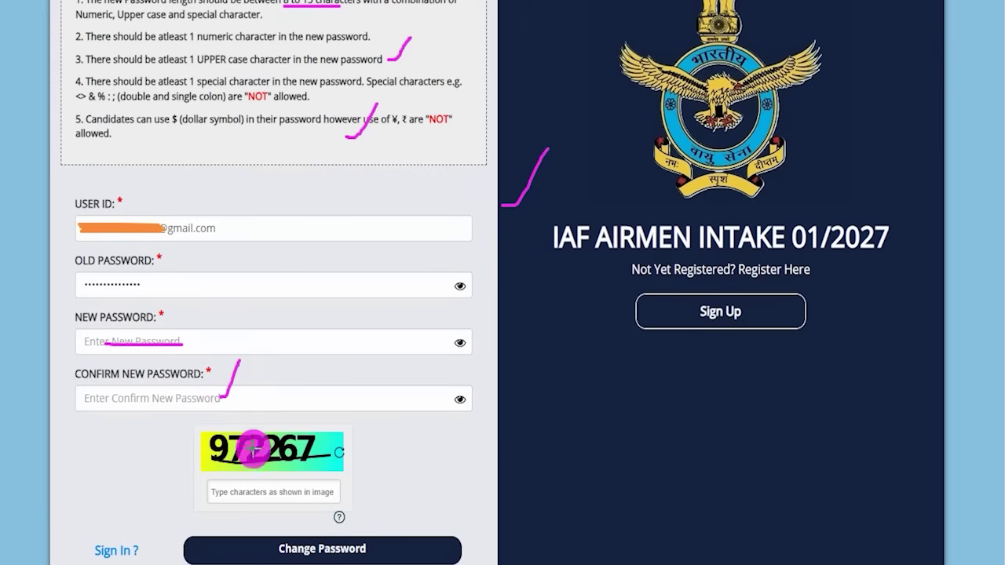
pyautogui.moveTo(243, 469)
pyautogui.mouseDown()
pyautogui.moveTo(287, 468)
pyautogui.moveTo(347, 493)
pyautogui.moveTo(363, 452)
pyautogui.mouseUp()
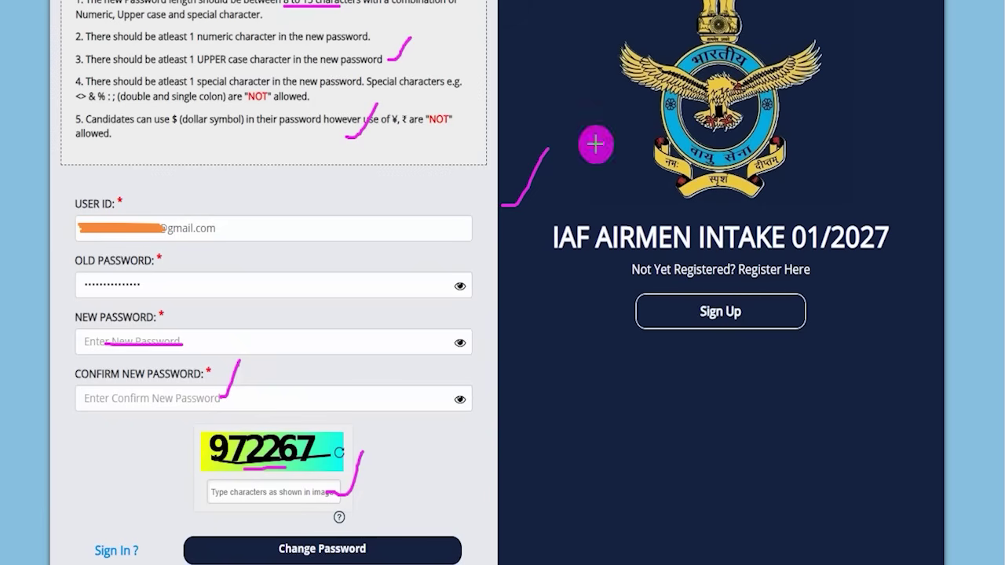
# Point an arrow at Change Password, and mark the email ID, password, captcha and Sign In button on the Sign In form.
pyautogui.moveTo(512, 422); pyautogui.dragTo(414, 544)
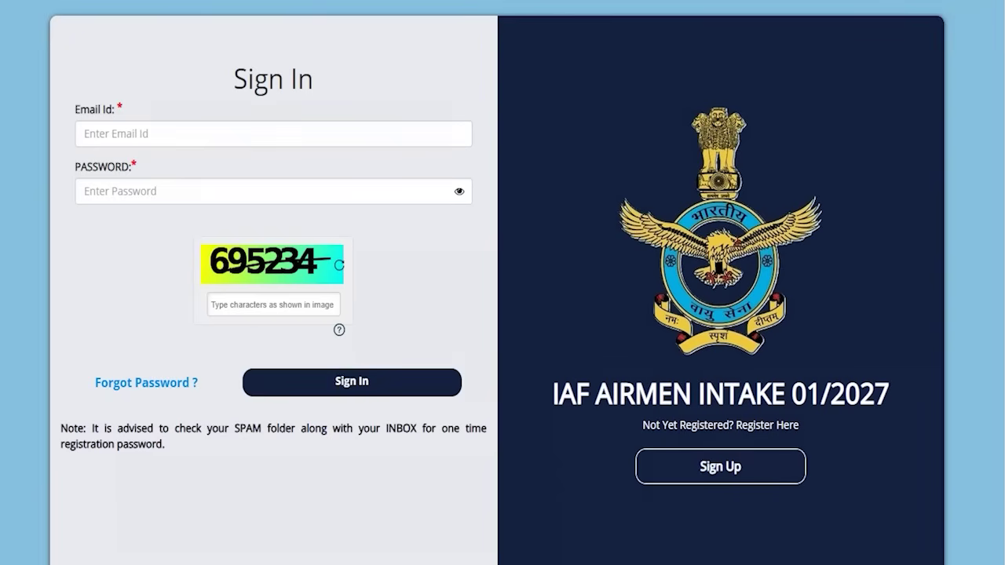
pyautogui.moveTo(486, 105); pyautogui.dragTo(526, 44)
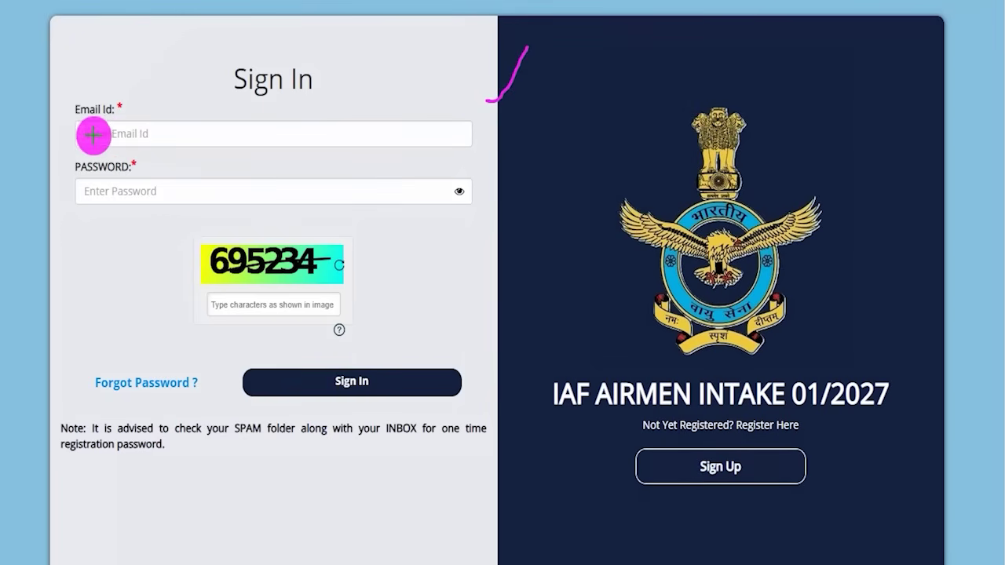
pyautogui.moveTo(89, 136); pyautogui.dragTo(157, 136)
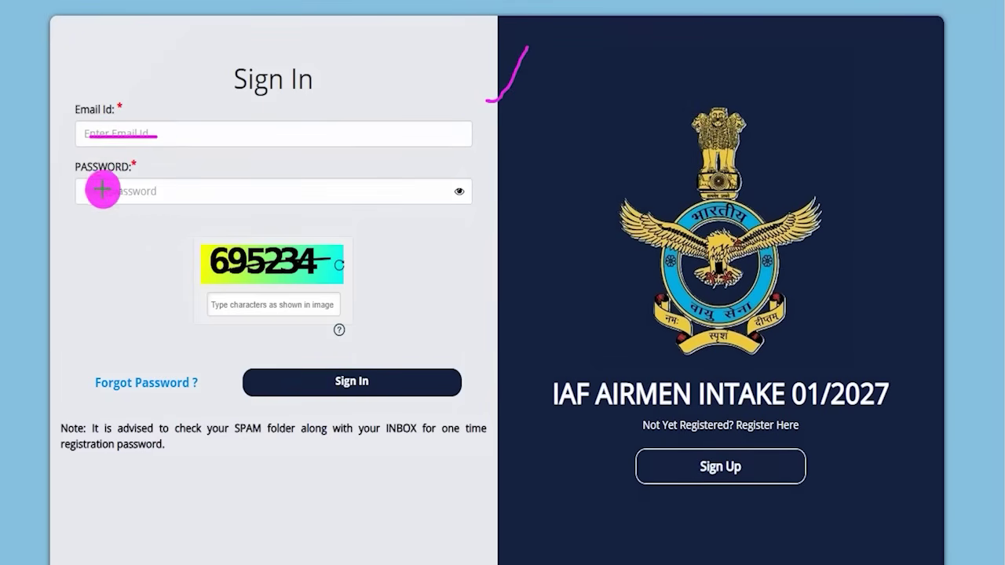
pyautogui.moveTo(89, 192); pyautogui.dragTo(148, 192)
pyautogui.moveTo(245, 277)
pyautogui.mouseDown()
pyautogui.moveTo(310, 283)
pyautogui.moveTo(355, 267)
pyautogui.mouseUp()
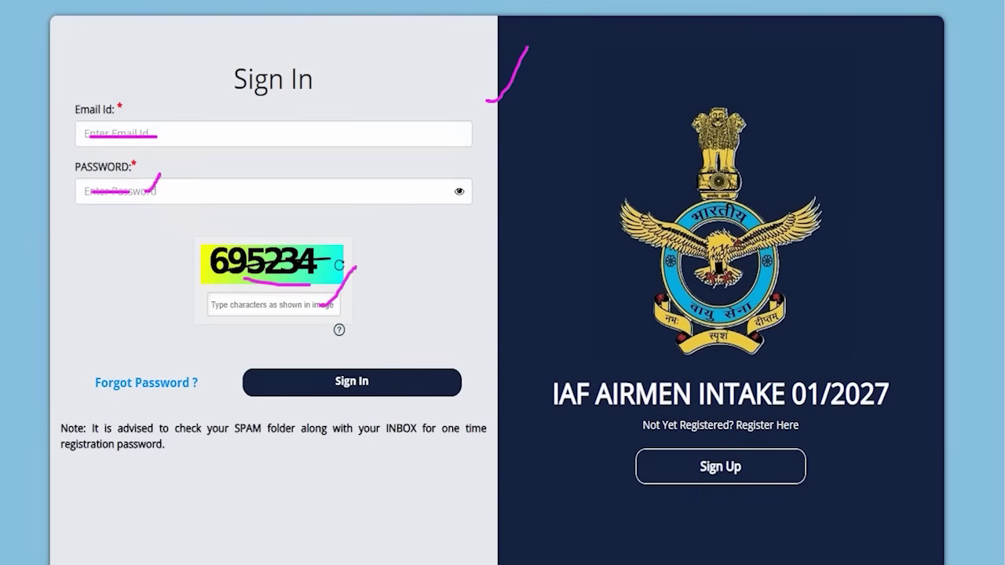
pyautogui.moveTo(556, 211); pyautogui.dragTo(413, 375)
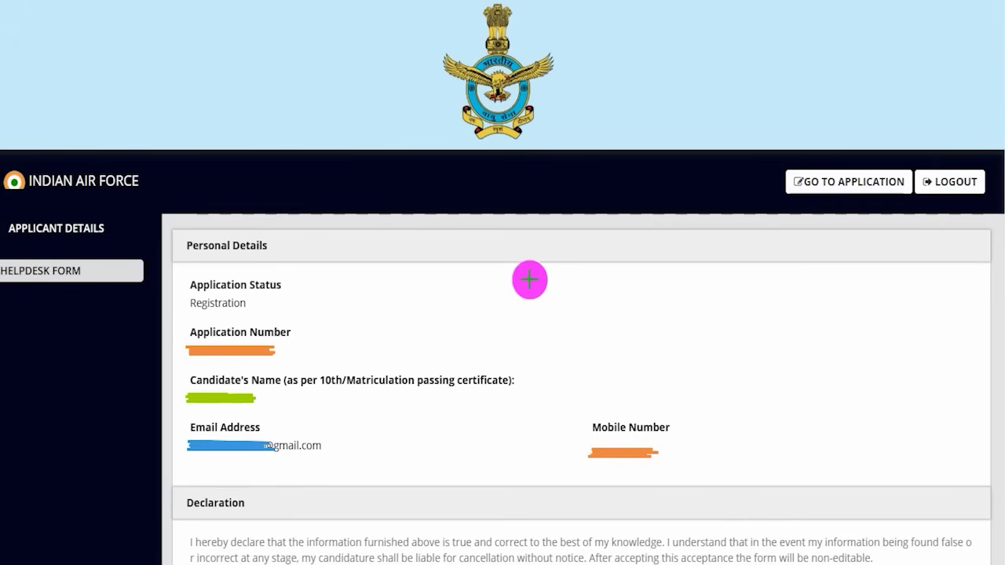
# Tick the Personal Details section of the applicant page, point an arrow at Go To Application, and open the application.
pyautogui.moveTo(484, 285); pyautogui.dragTo(539, 226)
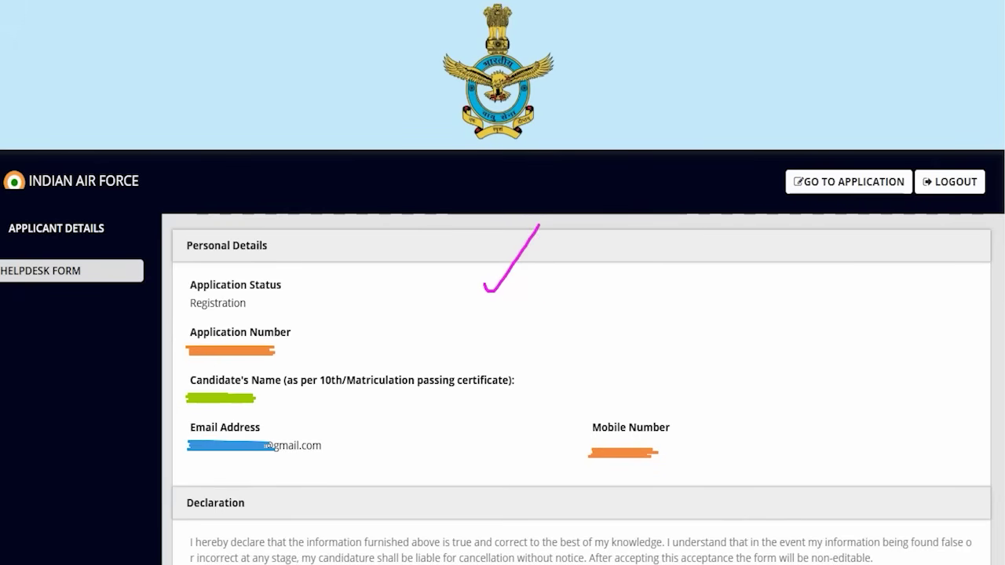
pyautogui.moveTo(837, 383); pyautogui.dragTo(849, 201)
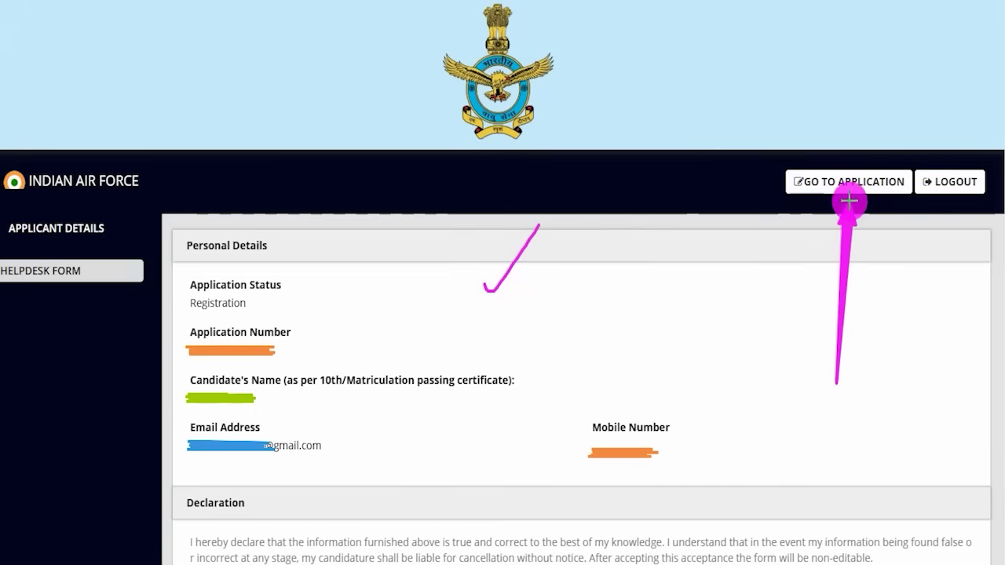
pyautogui.click(860, 189)
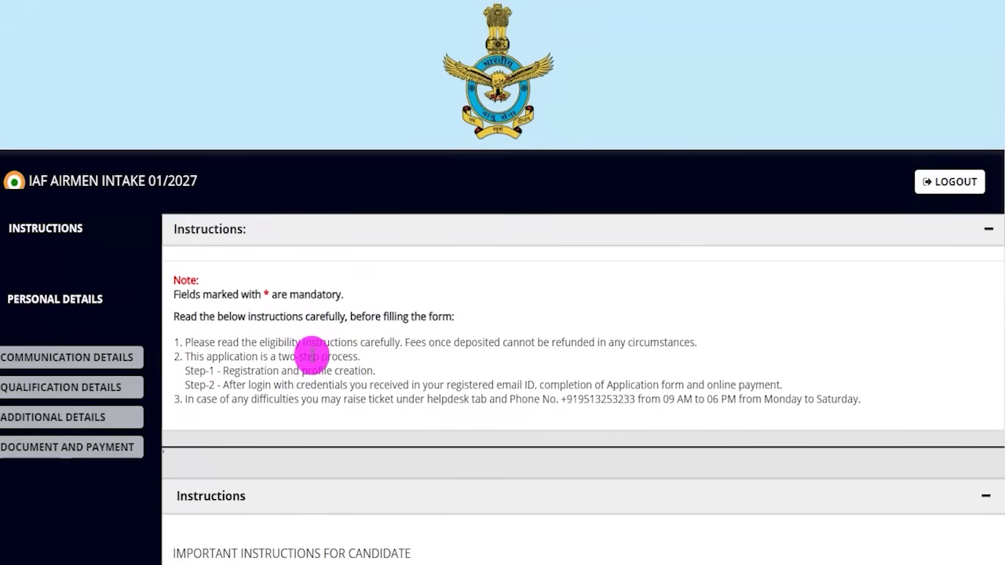
# Accept both declarations below the candidate instructions, point an arrow at Save & Next, and proceed to Personal Details.
pyautogui.scroll(-2, 310, 353)
pyautogui.moveTo(251, 317); pyautogui.dragTo(337, 317)
pyautogui.moveTo(305, 352); pyautogui.dragTo(373, 352)
pyautogui.click(313, 402)
pyautogui.scroll(-7, 370, 303)
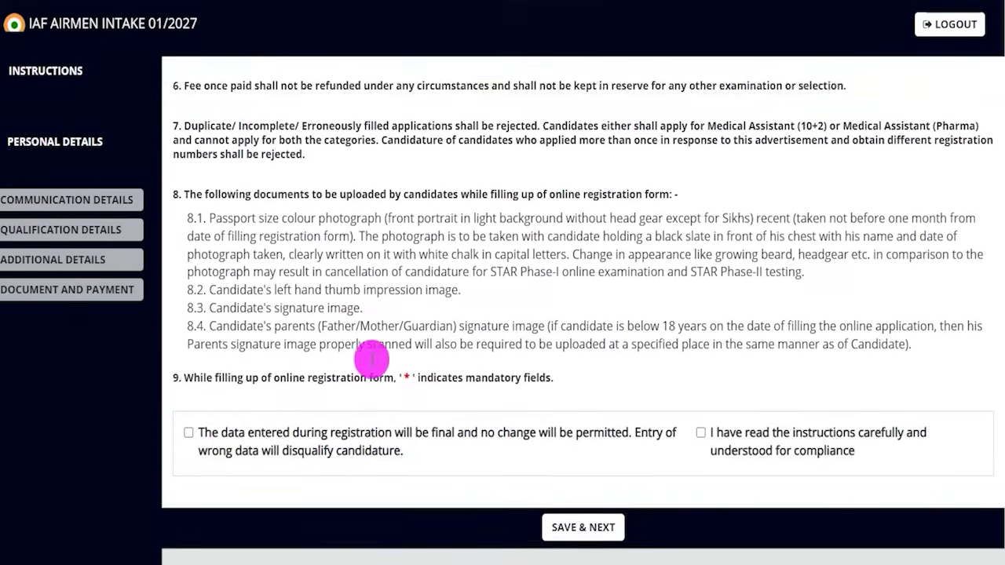
pyautogui.scroll(-1, 371, 359)
pyautogui.click(189, 391)
pyautogui.click(700, 393)
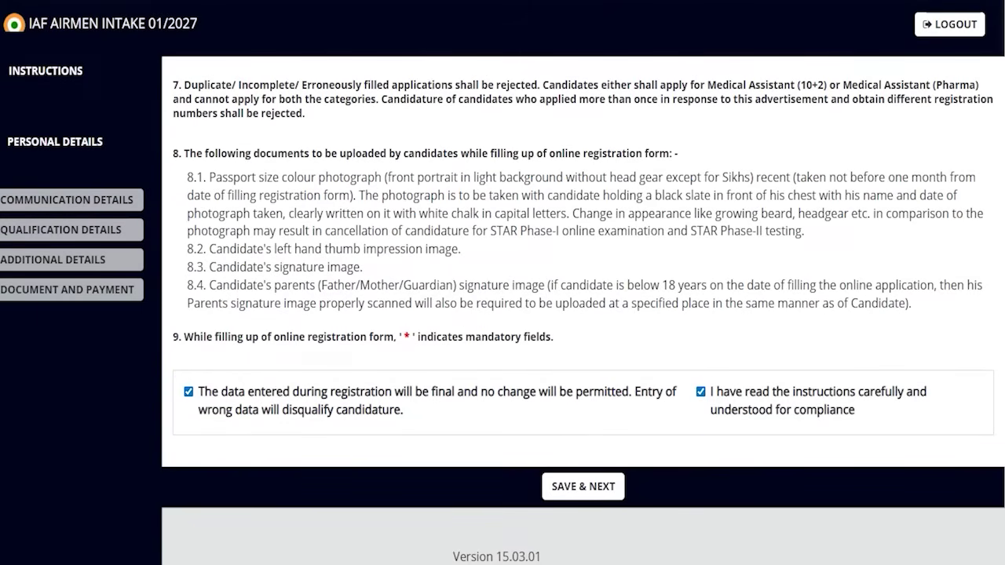
pyautogui.moveTo(785, 311); pyautogui.dragTo(626, 471)
pyautogui.click(602, 474)
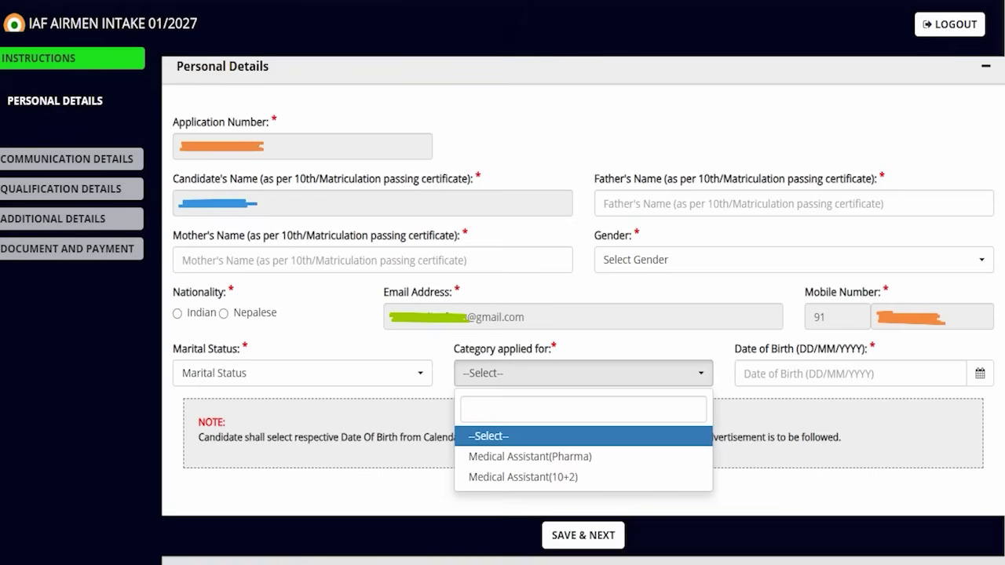
# Mark the Personal Details heading and the application number, candidate's name, father's name, mother's name and gender fields.
pyautogui.moveTo(460, 105); pyautogui.dragTo(498, 62)
pyautogui.moveTo(197, 79); pyautogui.dragTo(272, 79)
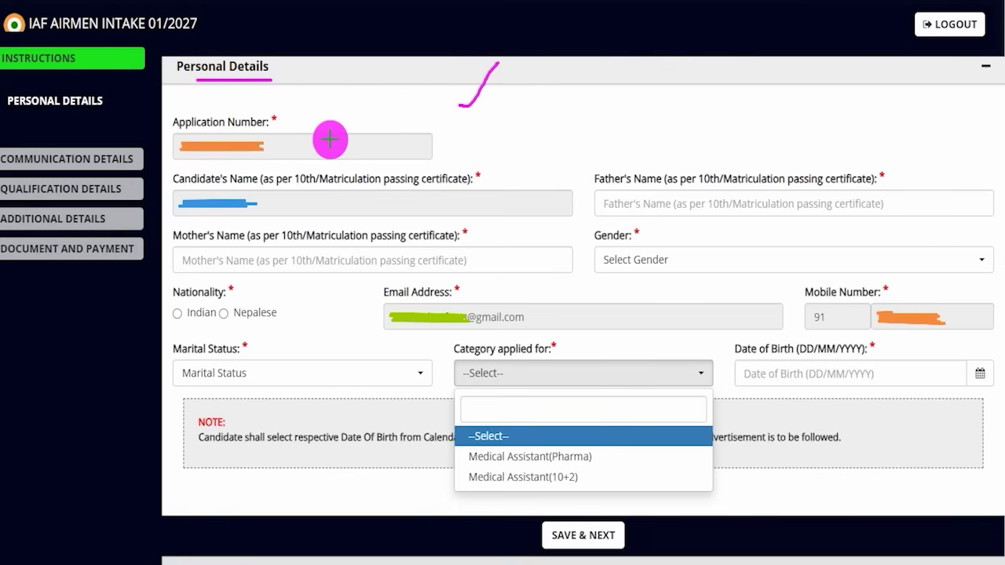
pyautogui.moveTo(326, 113); pyautogui.dragTo(303, 141)
pyautogui.moveTo(280, 207); pyautogui.dragTo(304, 182)
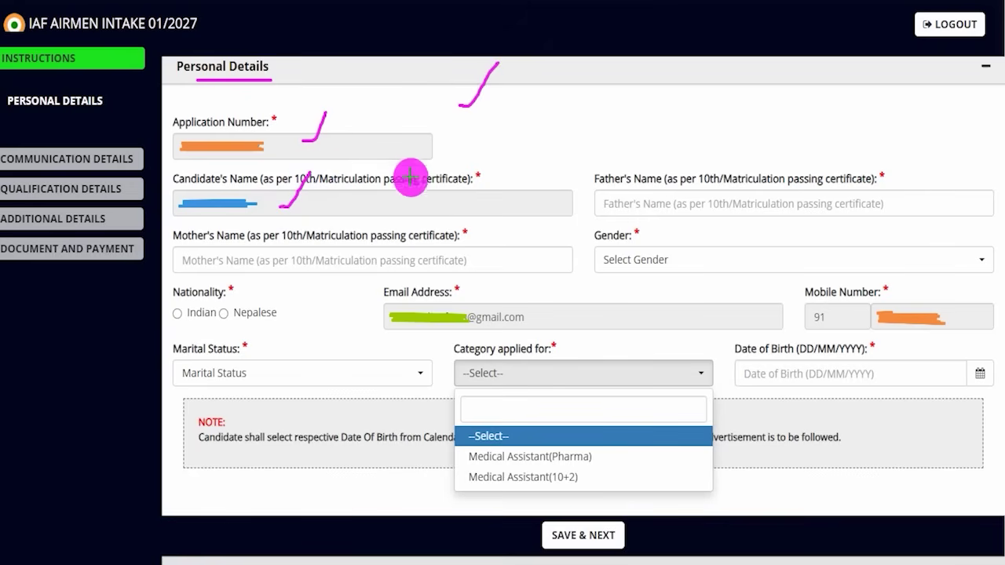
pyautogui.moveTo(634, 202); pyautogui.dragTo(718, 203)
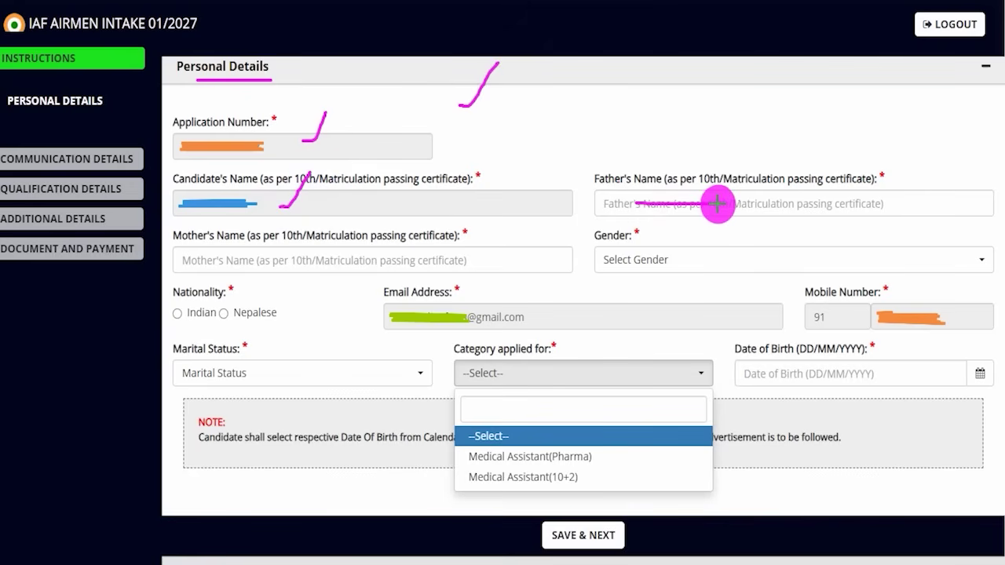
pyautogui.moveTo(204, 263); pyautogui.dragTo(311, 264)
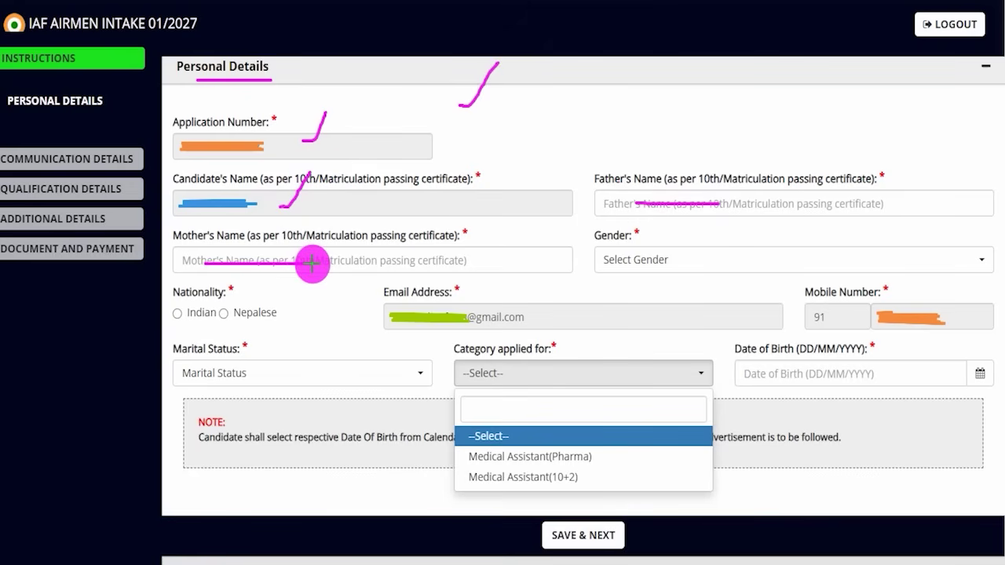
pyautogui.moveTo(730, 263); pyautogui.dragTo(784, 224)
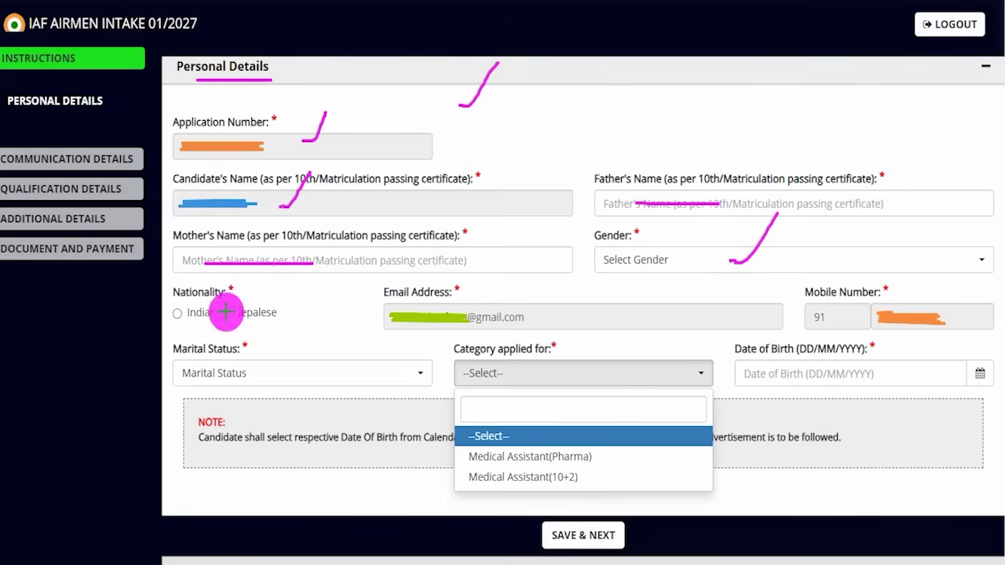
# Tick the Nationality label, its Indian and Nepalese options, and the Marital Status field.
pyautogui.moveTo(225, 298); pyautogui.dragTo(275, 267)
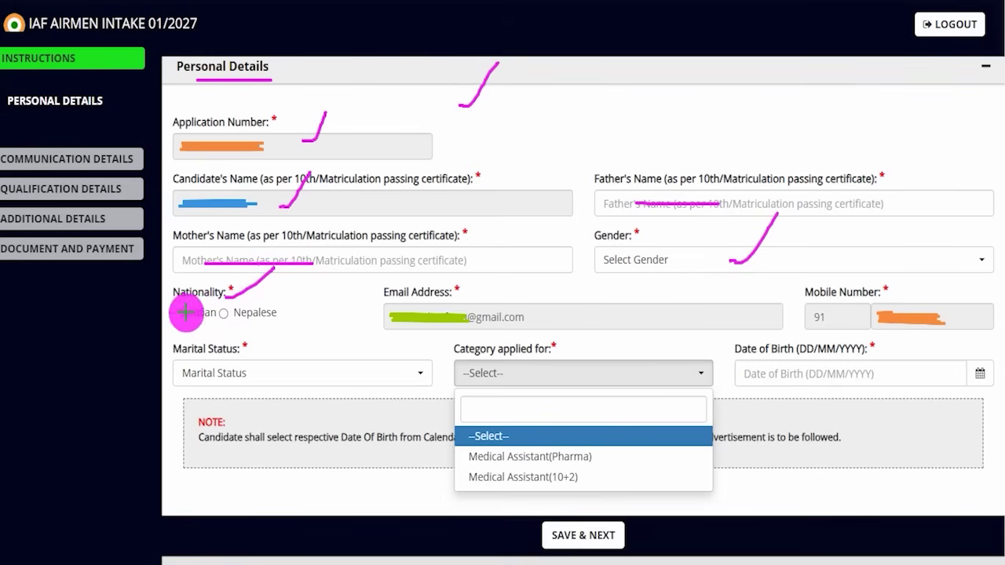
pyautogui.moveTo(176, 315)
pyautogui.mouseDown()
pyautogui.moveTo(197, 292)
pyautogui.moveTo(259, 284)
pyautogui.mouseUp()
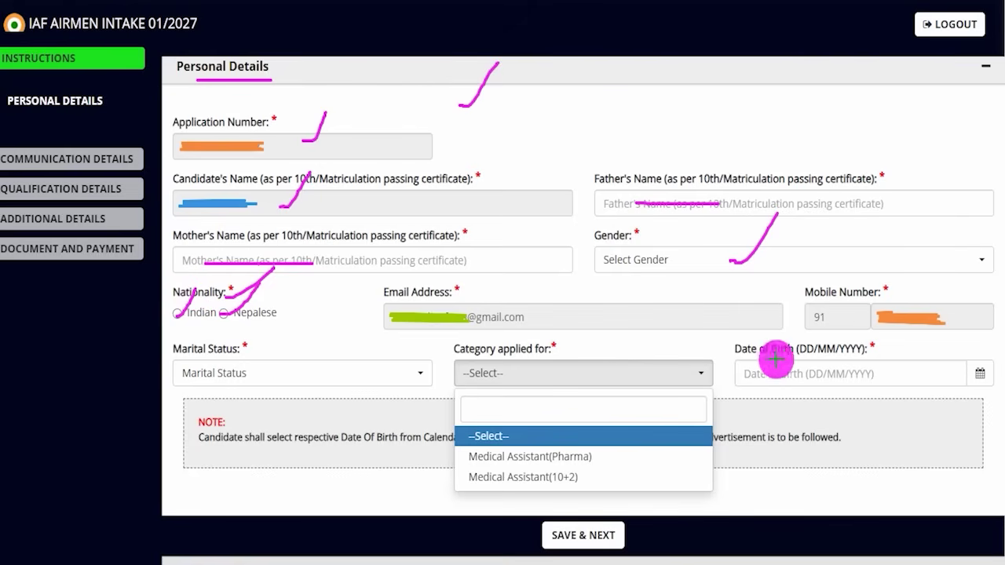
pyautogui.moveTo(278, 373); pyautogui.dragTo(313, 332)
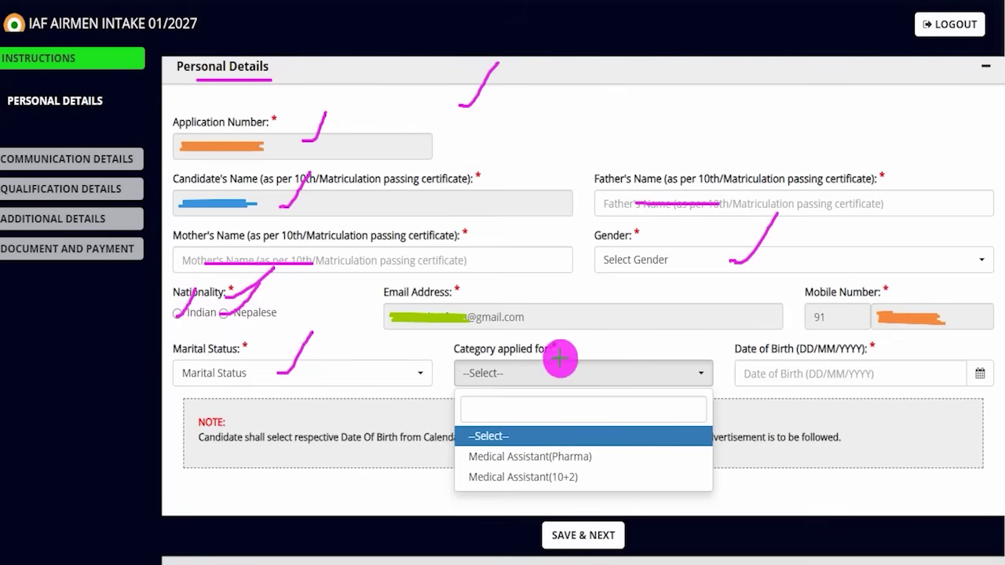
# Mark the category field with its Medical Assistant Pharma and 10+2 options and the date of birth, and point an arrow at Save & Next.
pyautogui.moveTo(566, 351); pyautogui.dragTo(585, 318)
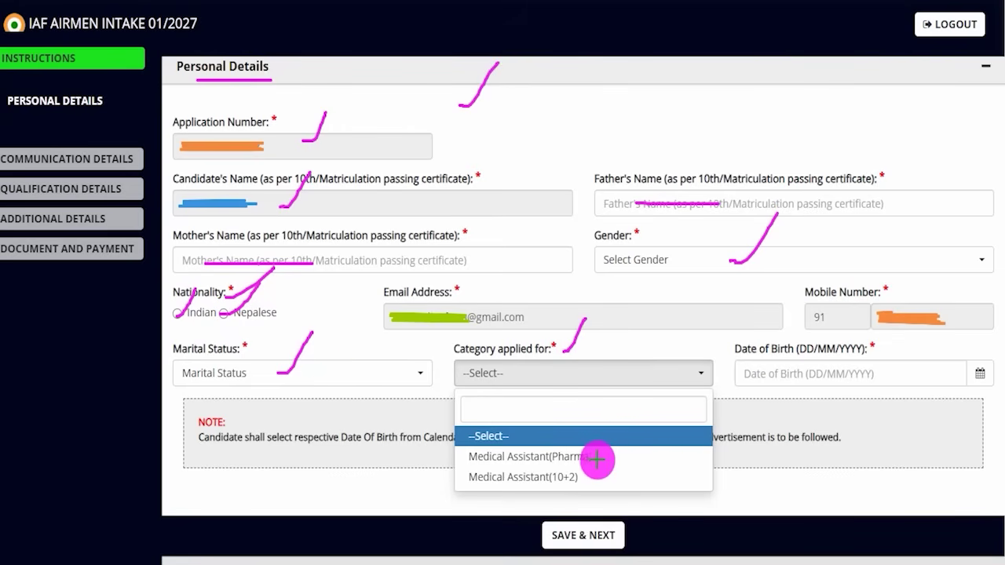
pyautogui.moveTo(601, 458); pyautogui.dragTo(620, 432)
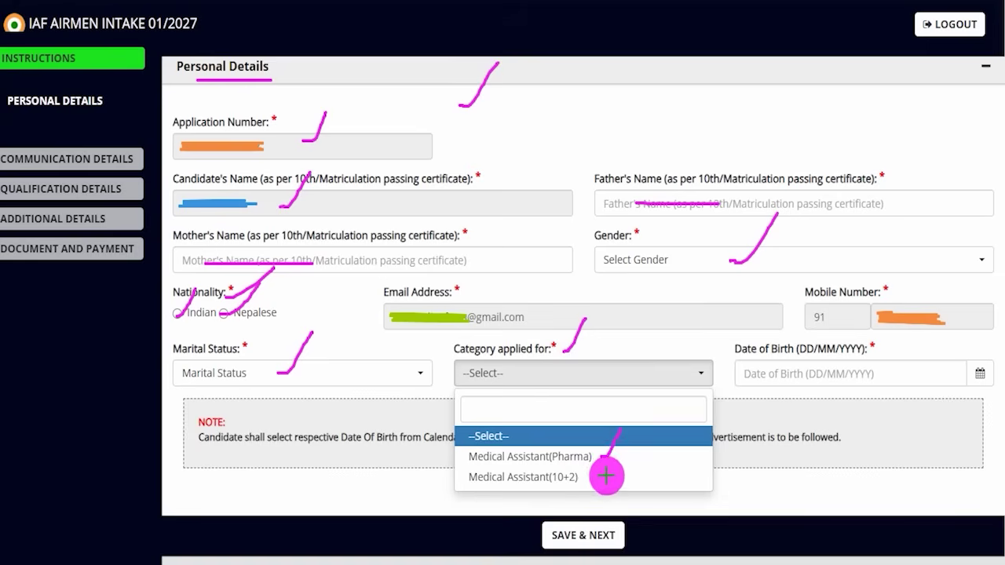
pyautogui.moveTo(587, 480); pyautogui.dragTo(599, 467)
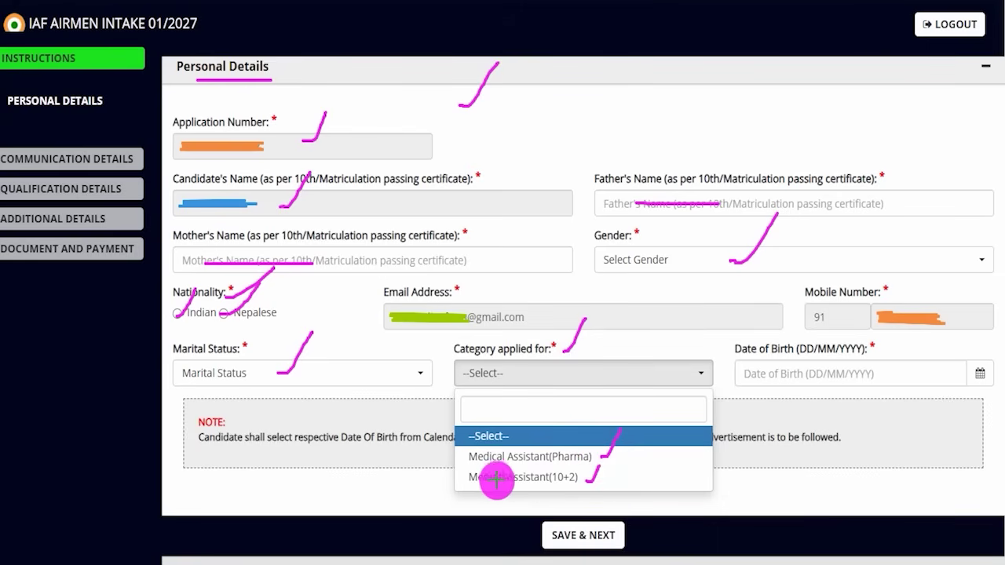
pyautogui.moveTo(471, 485); pyautogui.dragTo(526, 485)
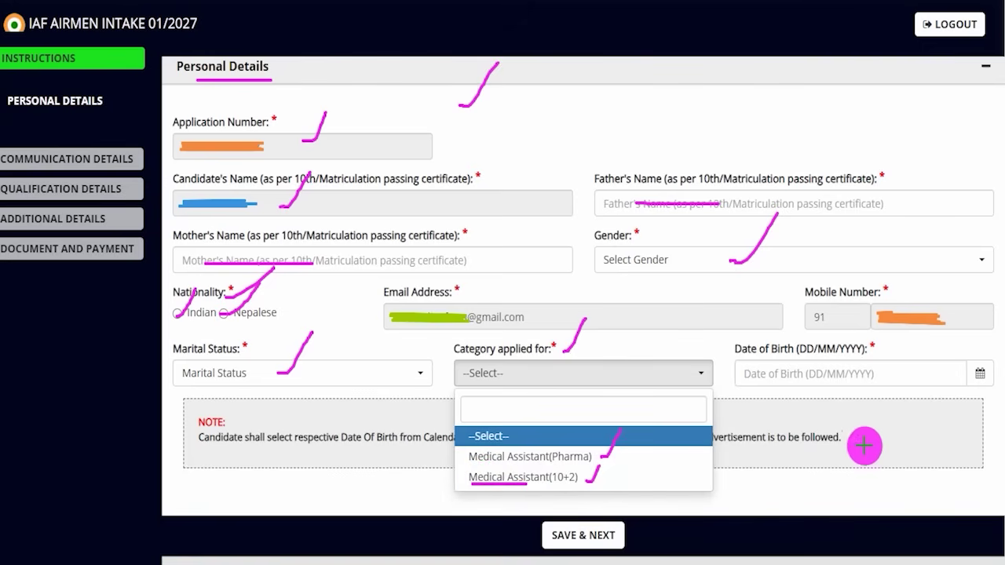
pyautogui.moveTo(868, 372); pyautogui.dragTo(895, 341)
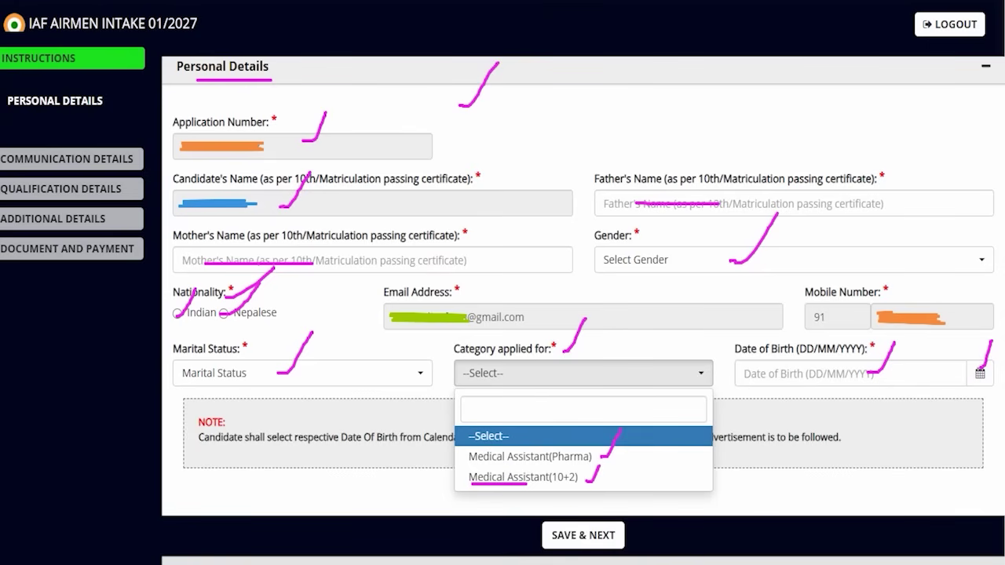
pyautogui.moveTo(800, 445)
pyautogui.mouseDown()
pyautogui.moveTo(695, 520)
pyautogui.moveTo(616, 520)
pyautogui.mouseUp()
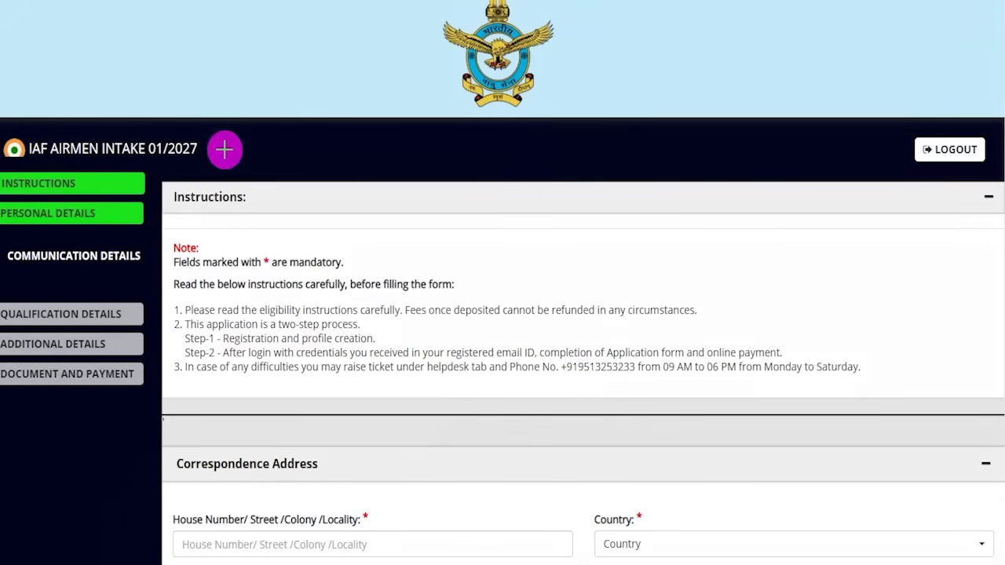
# Underline Communication Details, the Correspondence Address heading, and its house number, state, country, district, tehsil, post office and police station fields.
pyautogui.moveTo(33, 273); pyautogui.dragTo(135, 274)
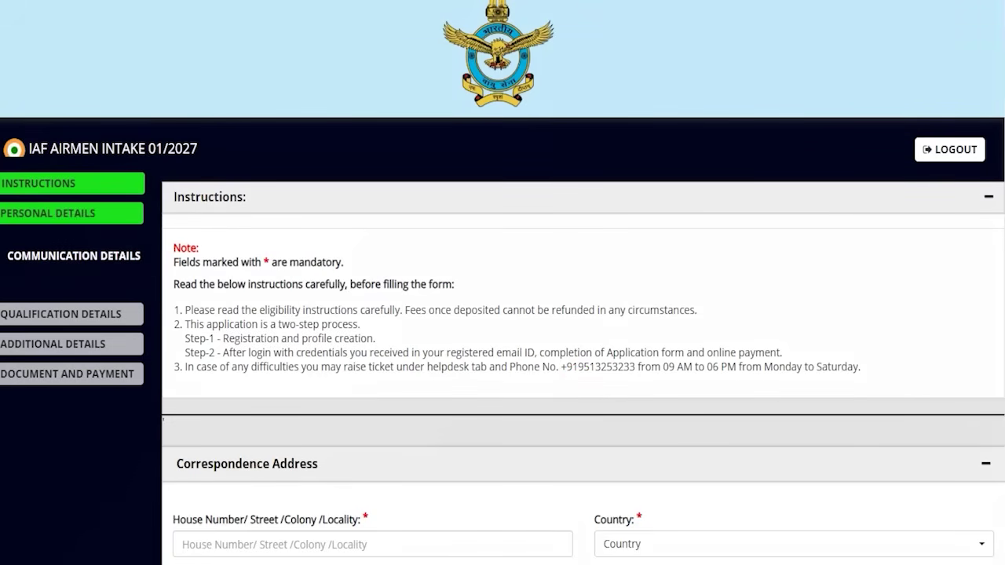
pyautogui.scroll(-4, 460, 417)
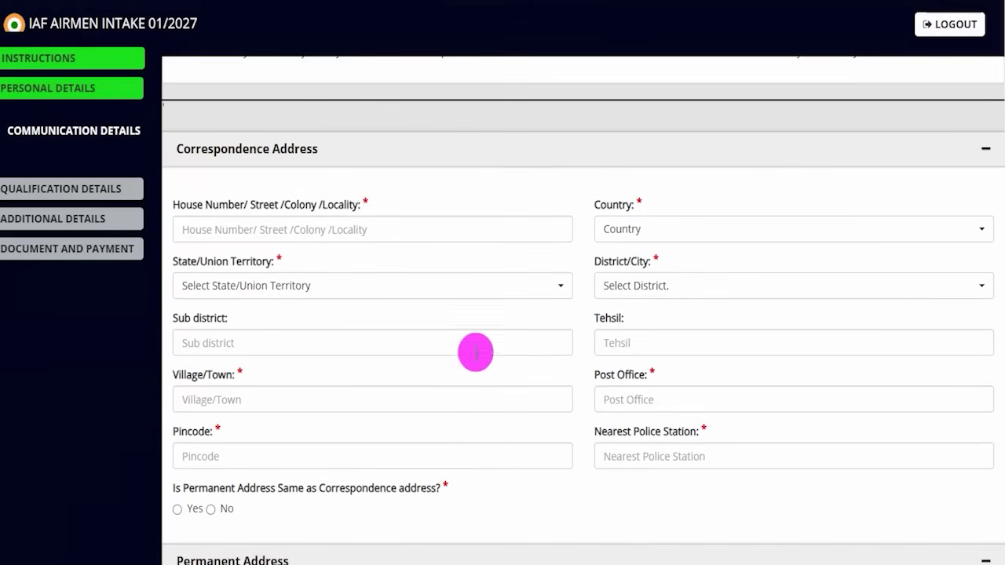
pyautogui.moveTo(249, 163); pyautogui.dragTo(331, 165)
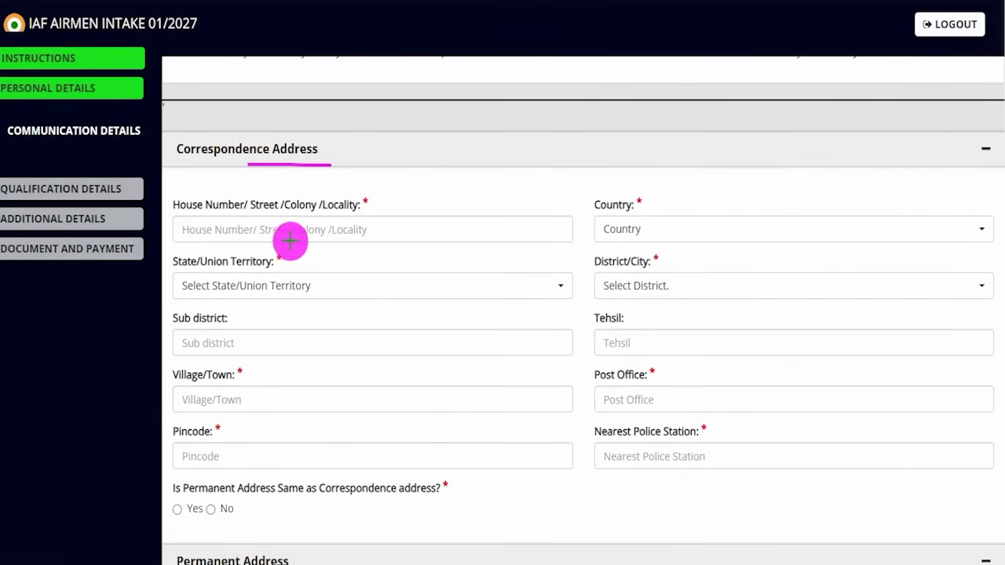
pyautogui.moveTo(317, 228); pyautogui.dragTo(414, 229)
pyautogui.moveTo(361, 289); pyautogui.dragTo(414, 289)
pyautogui.moveTo(625, 232); pyautogui.dragTo(683, 232)
pyautogui.moveTo(656, 294); pyautogui.dragTo(748, 294)
pyautogui.moveTo(642, 343); pyautogui.dragTo(702, 346)
pyautogui.moveTo(640, 394); pyautogui.dragTo(685, 400)
pyautogui.moveTo(663, 447); pyautogui.dragTo(701, 448)
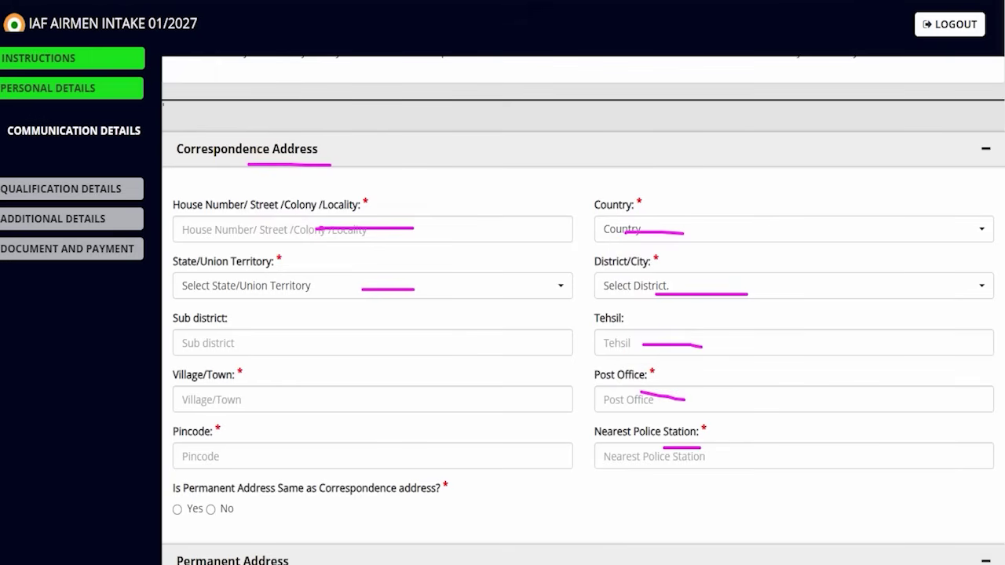
# Draw a tick on Yes for the permanent address matching the correspondence address, and underline the Permanent Address heading.
pyautogui.scroll(-2, 467, 330)
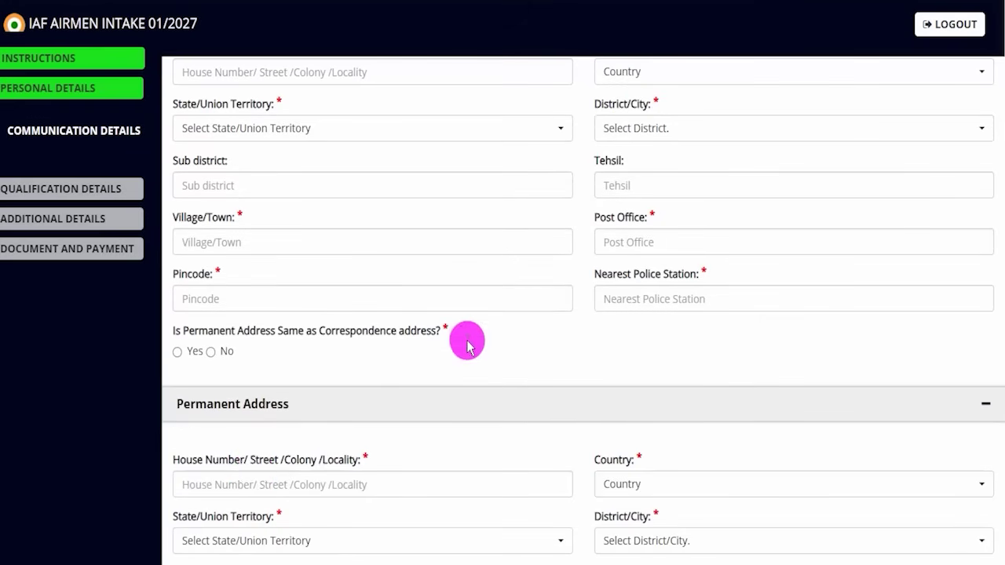
pyautogui.click(257, 482)
pyautogui.click(620, 492)
pyautogui.click(573, 490)
pyautogui.scroll(-3, 510, 440)
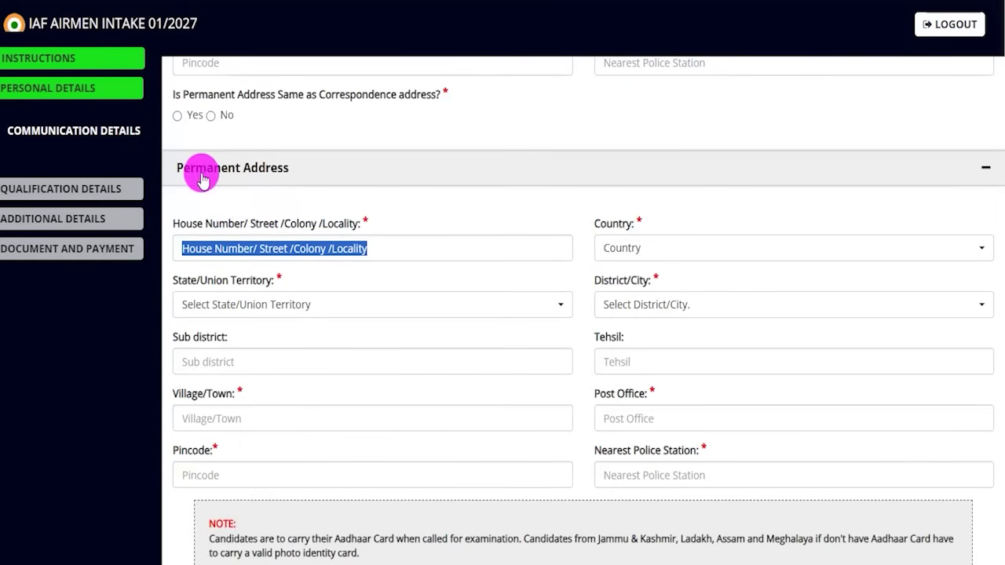
pyautogui.scroll(5, 303, 247)
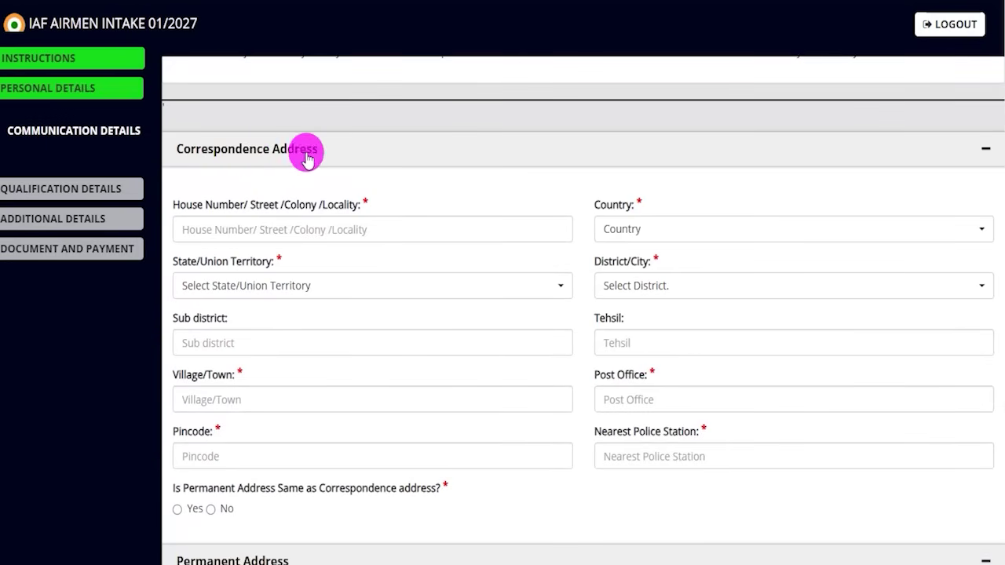
pyautogui.scroll(-2, 259, 369)
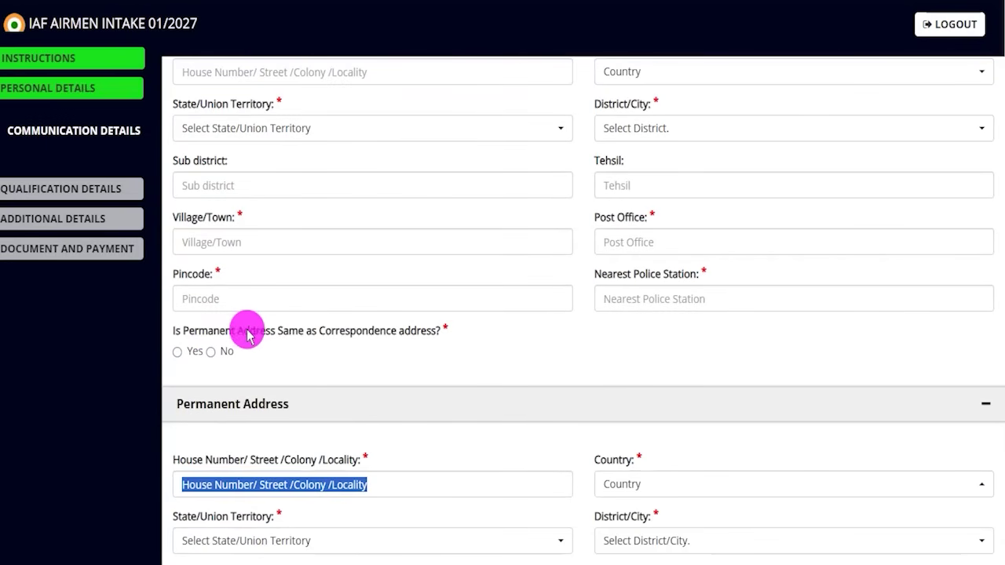
pyautogui.click(432, 3)
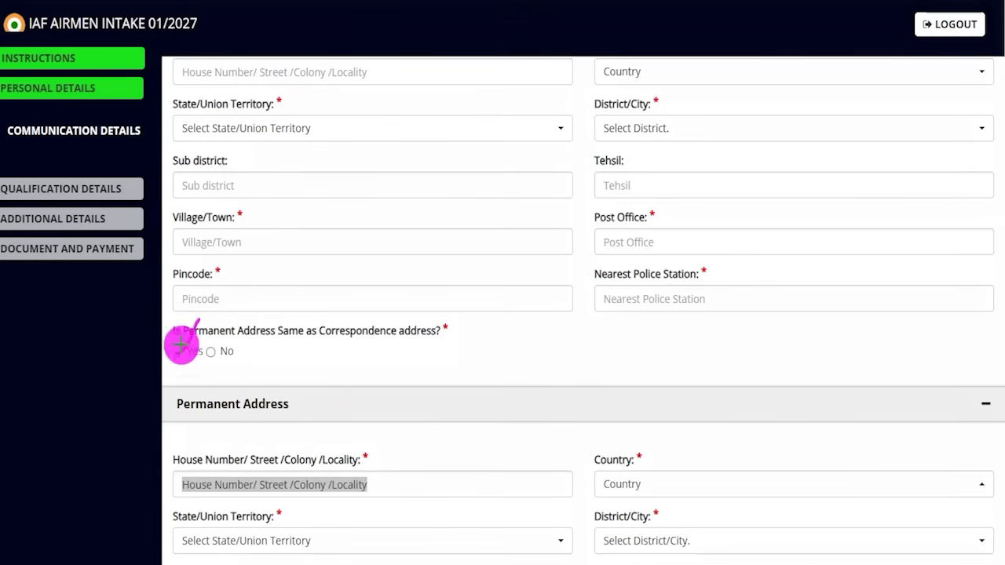
pyautogui.moveTo(217, 419); pyautogui.dragTo(276, 420)
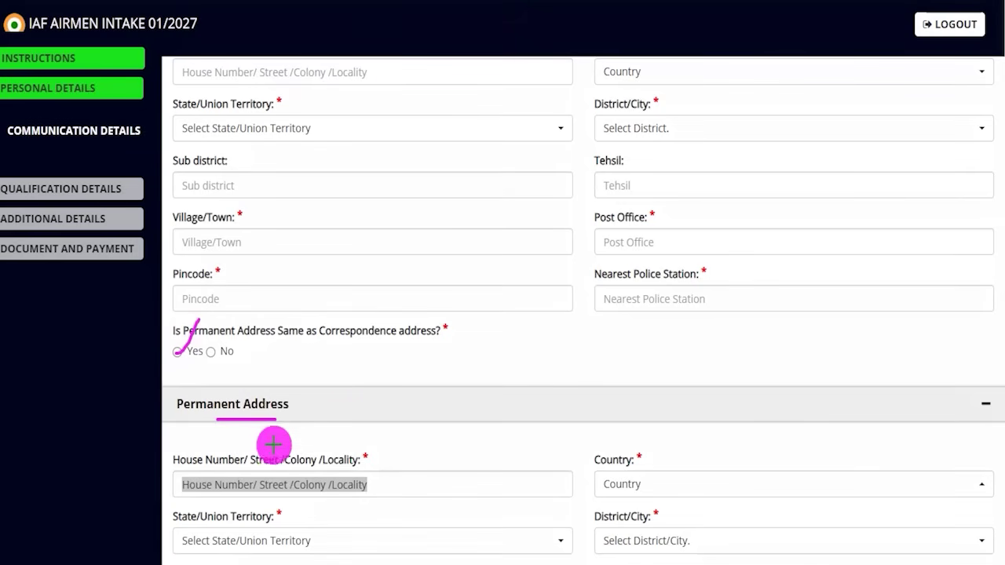
# Underline the house number and country fields under Correspondence Address, and mark the country field under Permanent Address.
pyautogui.moveTo(360, 75); pyautogui.dragTo(392, 74)
pyautogui.moveTo(684, 75); pyautogui.dragTo(714, 76)
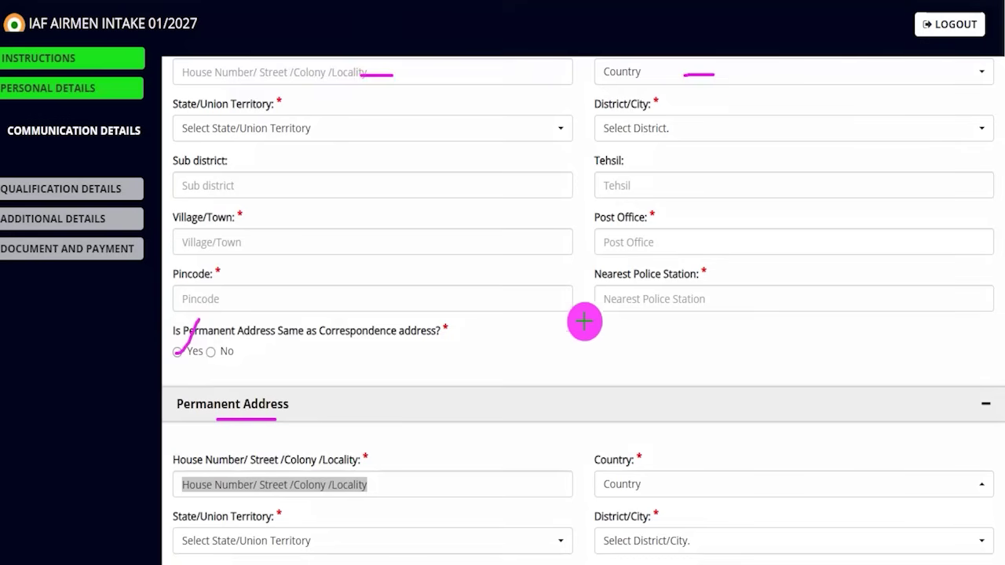
pyautogui.moveTo(682, 474); pyautogui.dragTo(694, 481)
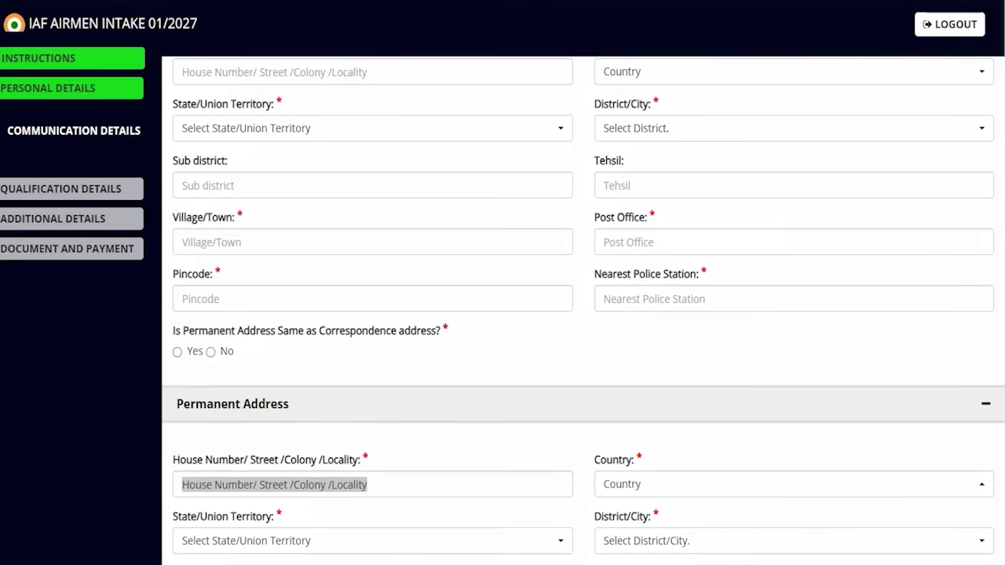
# Draw a tick on the Aadhaar last-four-digits field and an arrow at Save & Next, and continue to Qualification Details.
pyautogui.scroll(-6, 518, 383)
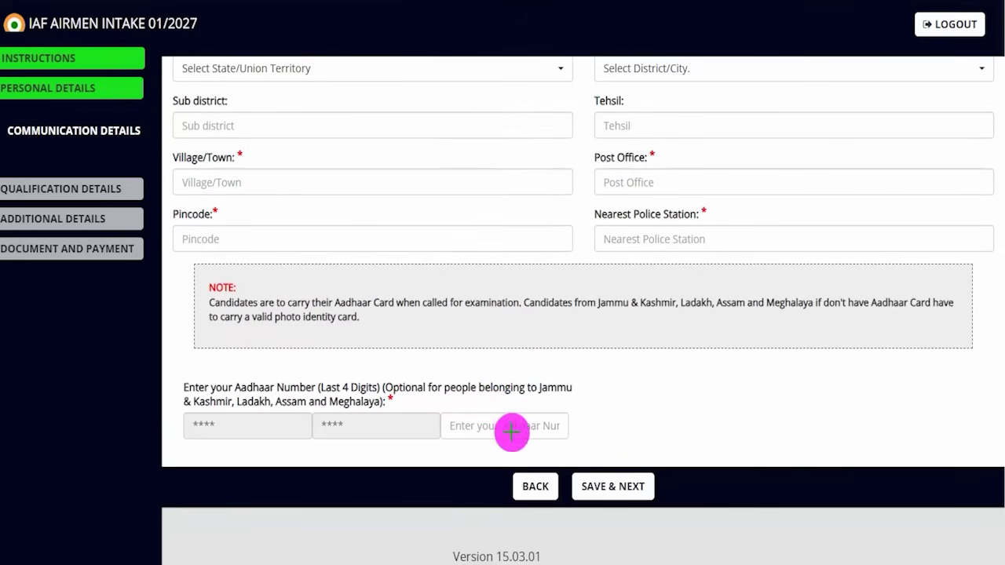
pyautogui.moveTo(515, 425); pyautogui.dragTo(550, 385)
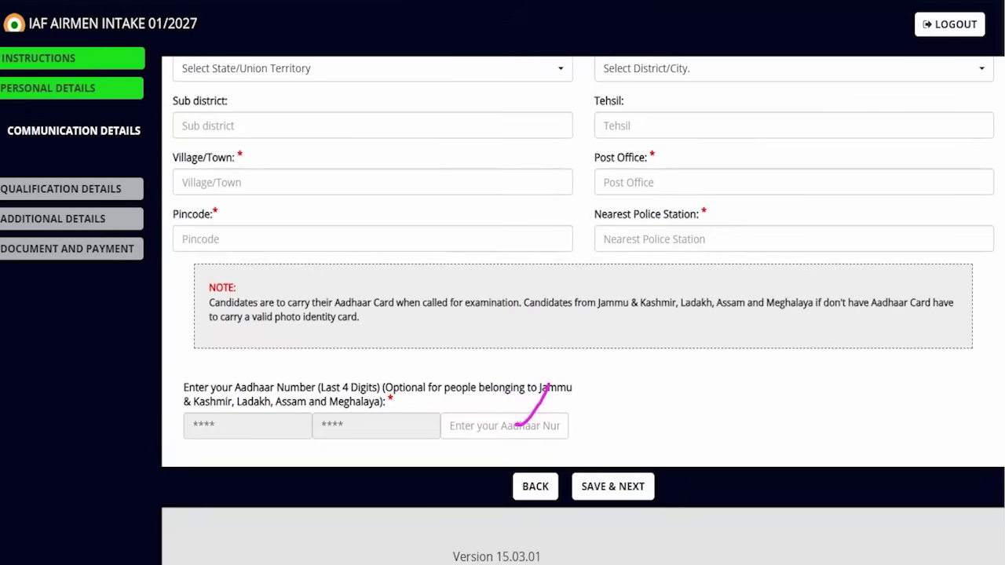
pyautogui.moveTo(784, 339); pyautogui.dragTo(654, 471)
pyautogui.click(613, 486)
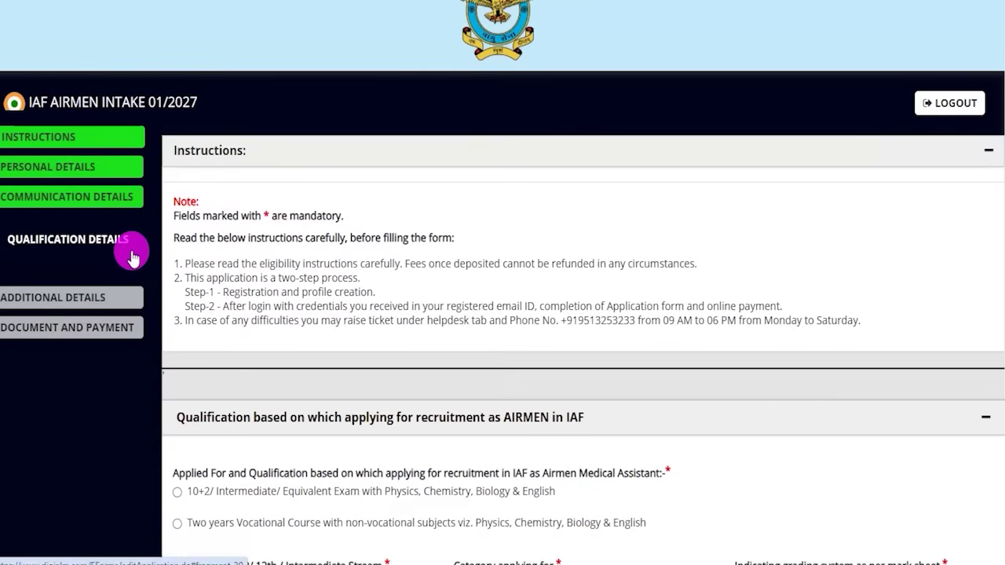
# Review the Educational Qualification section on the recruitment notice page, highlighting the Medical Assistant (For 10+2) title and its 12th-pass subject requirements.
pyautogui.scroll(-4, 393, 305)
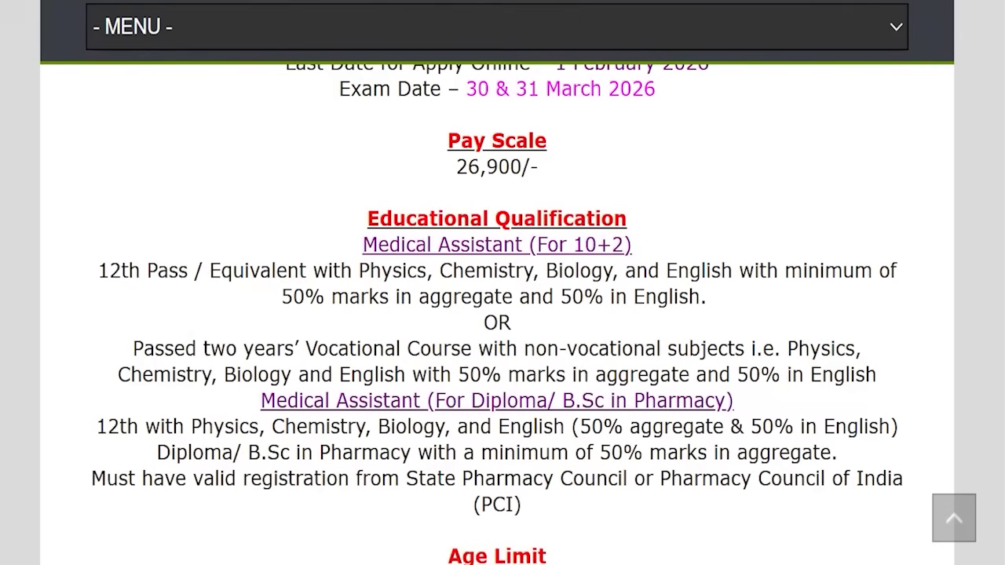
pyautogui.moveTo(391, 217); pyautogui.dragTo(608, 244)
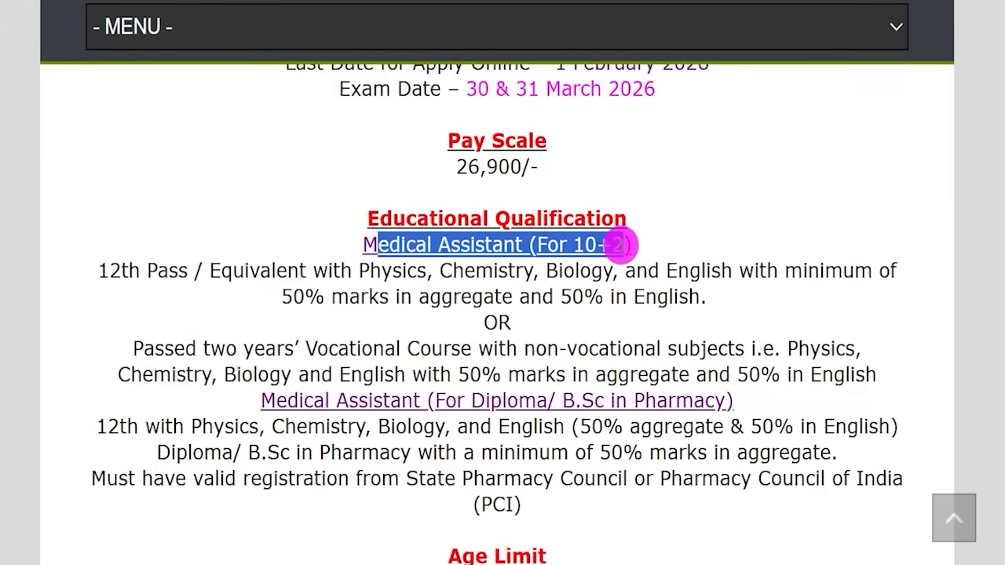
pyautogui.moveTo(119, 271); pyautogui.dragTo(689, 271)
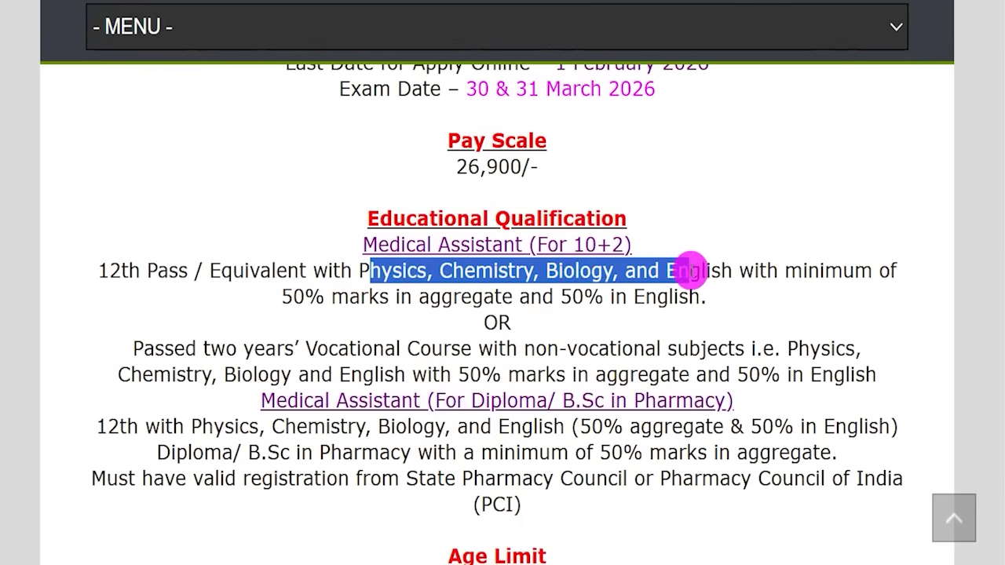
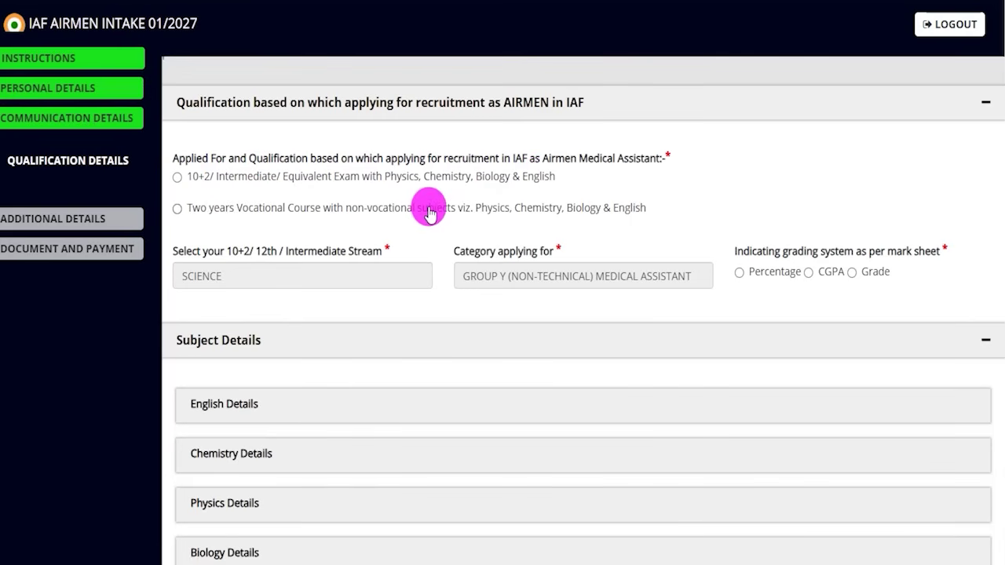
# Choose the 10+2/Intermediate qualification with Physics, Chemistry, Biology & English, and answer Yes to passing with minimum 50% aggregate and 50% in English.
pyautogui.click(177, 177)
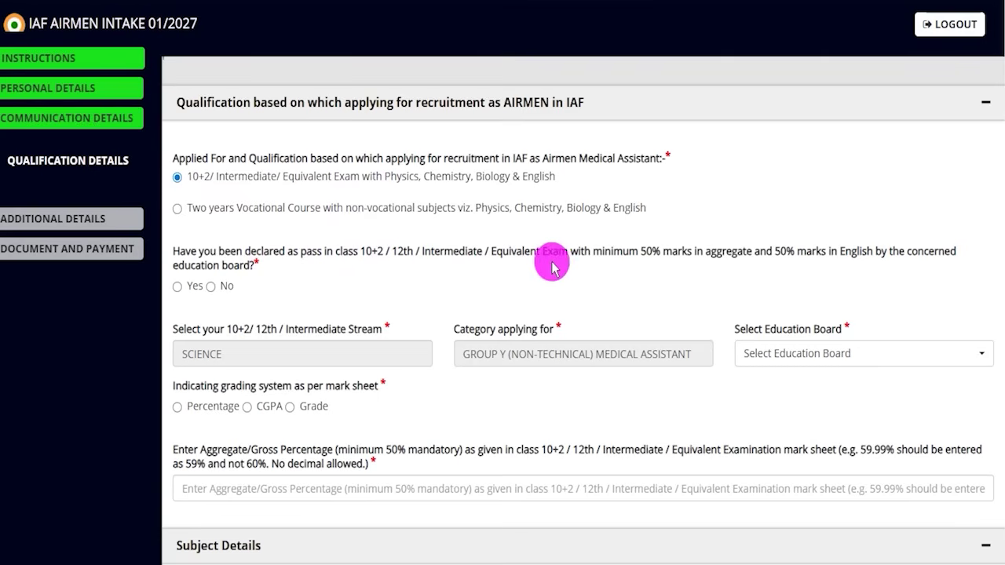
pyautogui.moveTo(708, 255); pyautogui.dragTo(773, 252)
pyautogui.moveTo(775, 253); pyautogui.dragTo(887, 253)
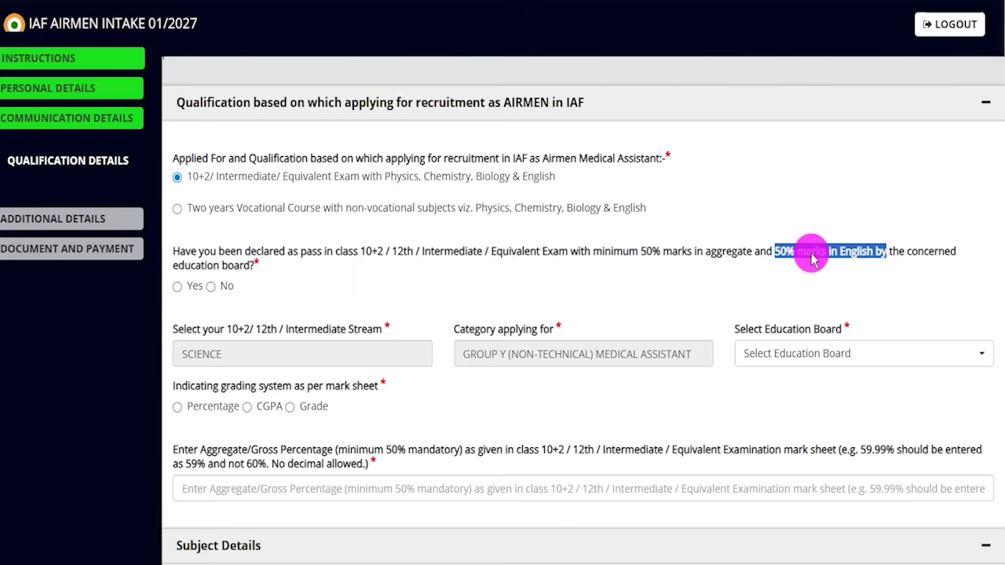
pyautogui.click(178, 288)
# Examine the prefilled 10+2 stream and Category applying for fields, highlighting their labels and the non-technical category text.
pyautogui.click(225, 356)
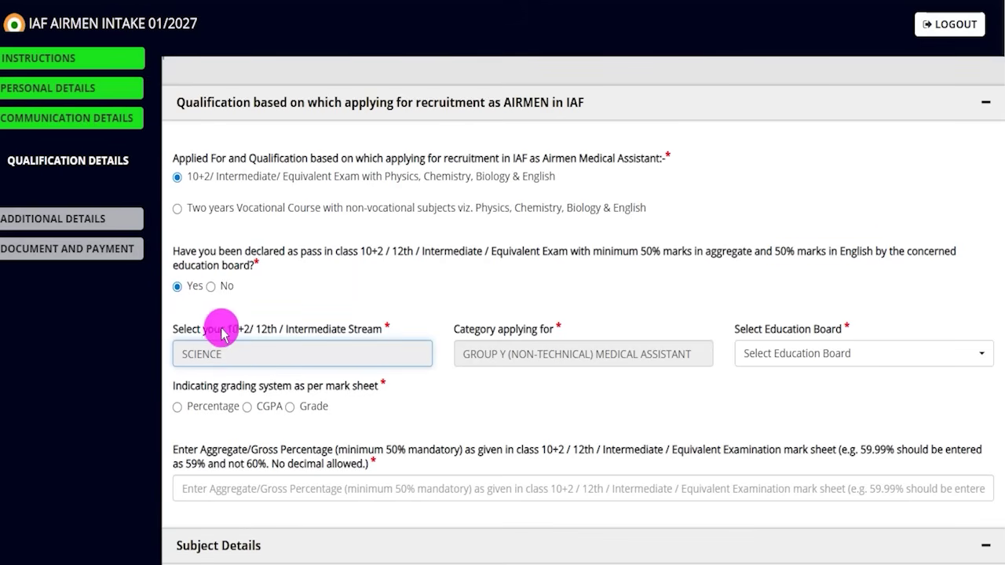
pyautogui.moveTo(226, 331); pyautogui.dragTo(291, 328)
pyautogui.click(225, 347)
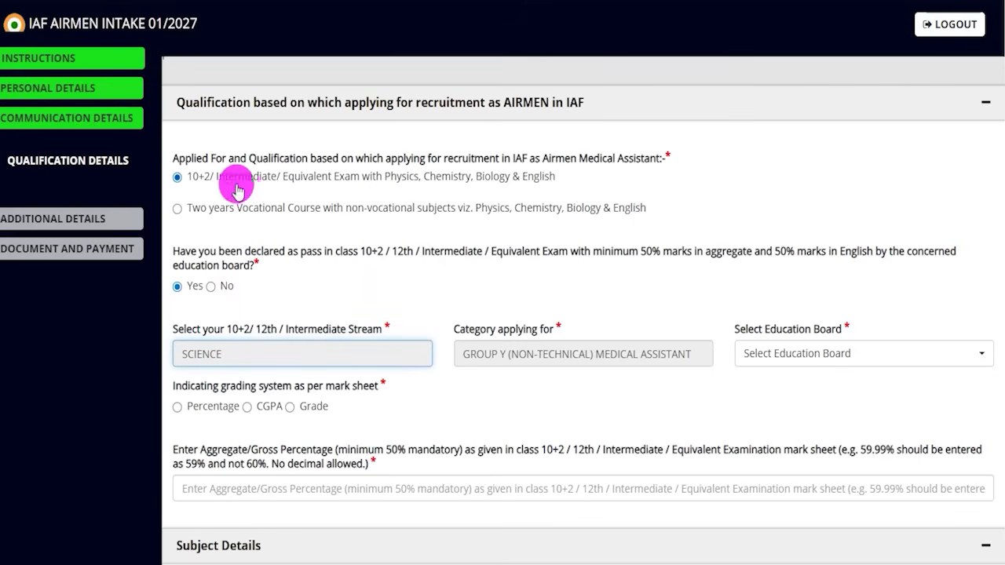
pyautogui.moveTo(487, 330); pyautogui.dragTo(553, 329)
pyautogui.moveTo(511, 354); pyautogui.dragTo(597, 357)
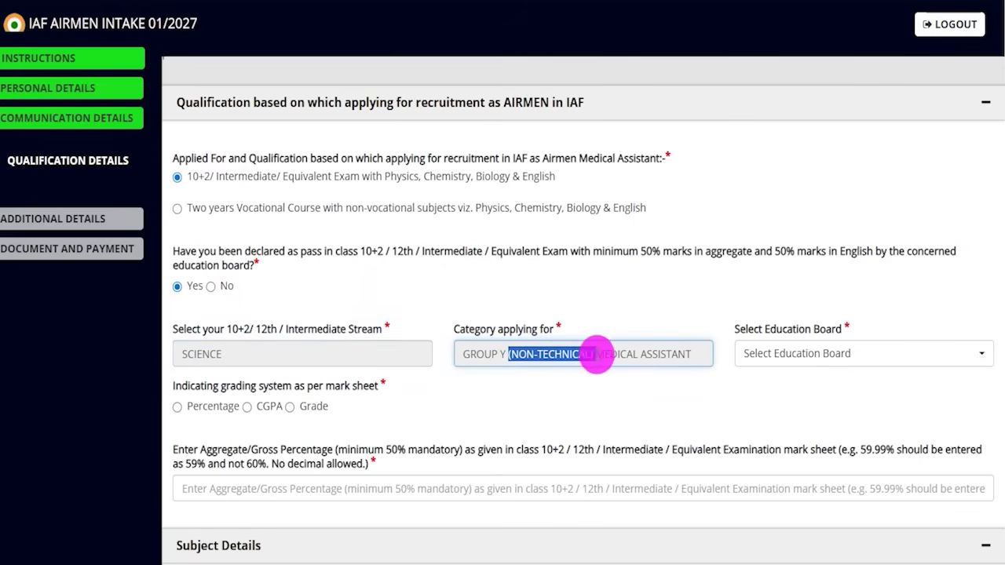
# Search the education boards for "centra" and select Central Board of Secondary Education (CBSE).
pyautogui.click(788, 353)
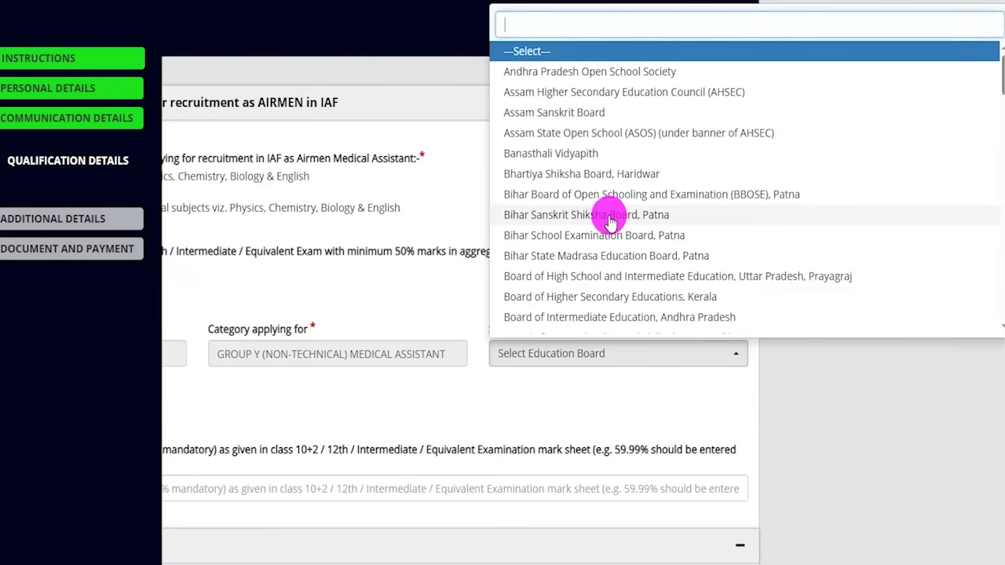
pyautogui.write('centr')
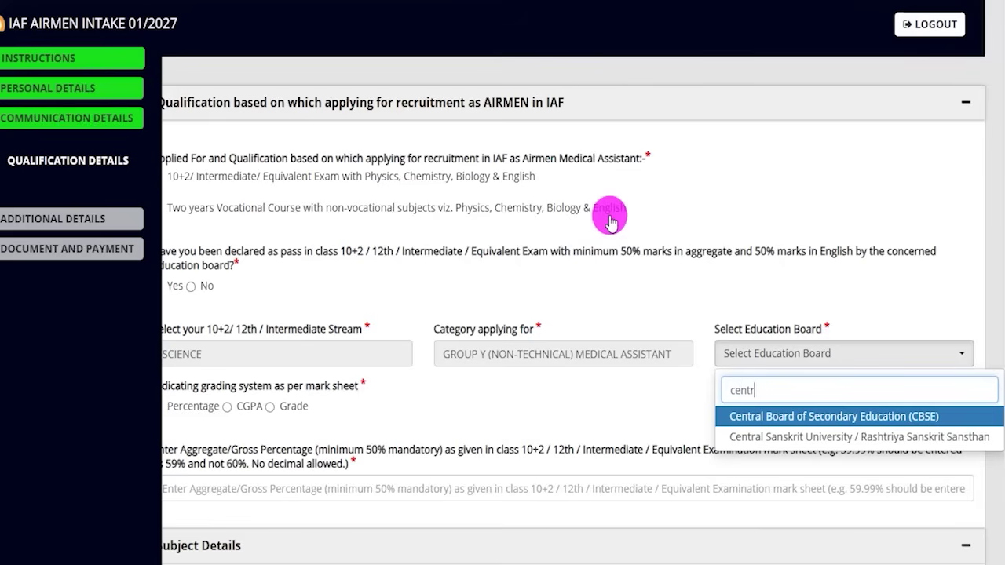
pyautogui.write('a')
pyautogui.click(781, 416)
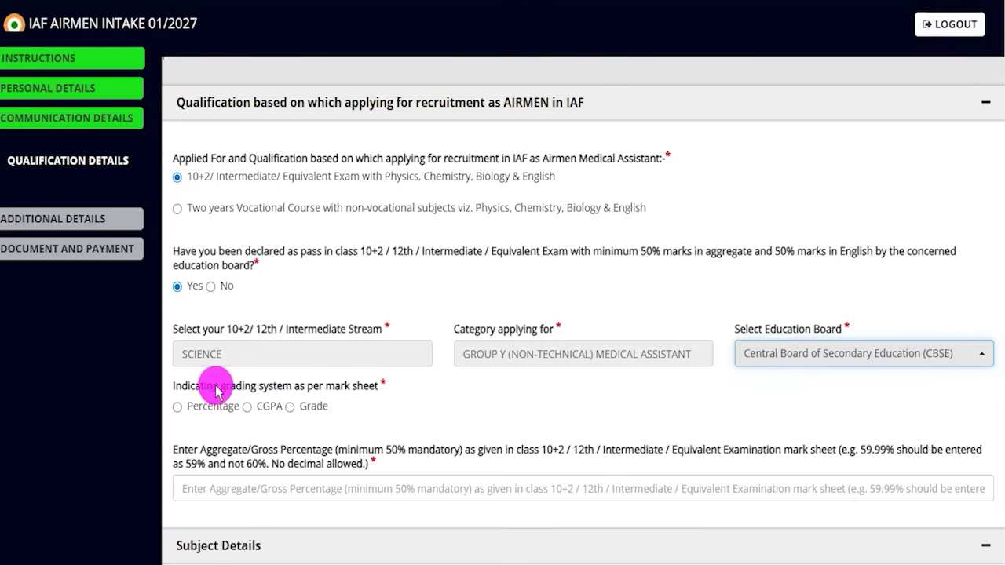
# Set the mark sheet grading system to Percentage and enter 80 as the aggregate/gross percentage.
pyautogui.moveTo(217, 386); pyautogui.dragTo(258, 386)
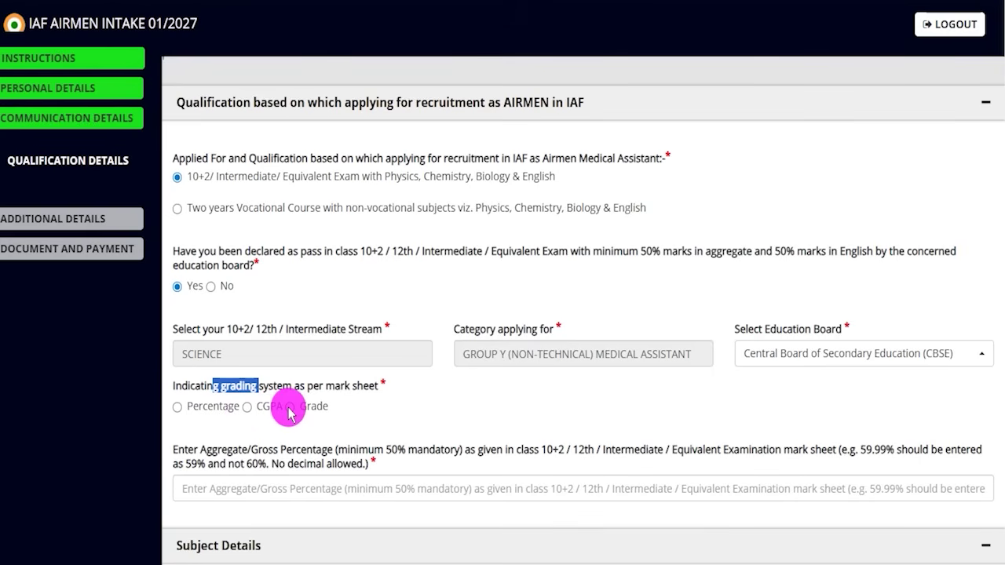
pyautogui.click(179, 408)
pyautogui.scroll(-2, 299, 400)
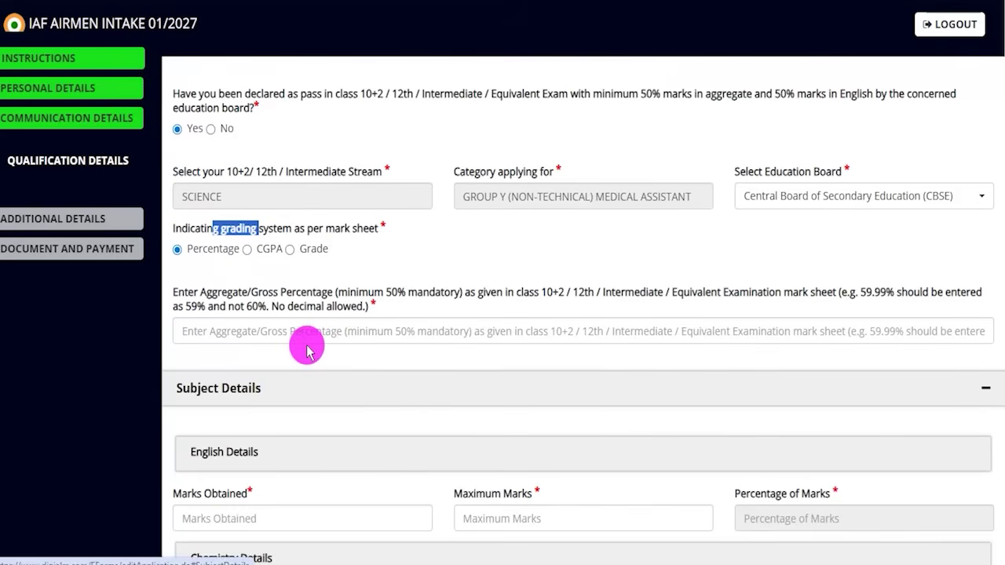
pyautogui.click(302, 331)
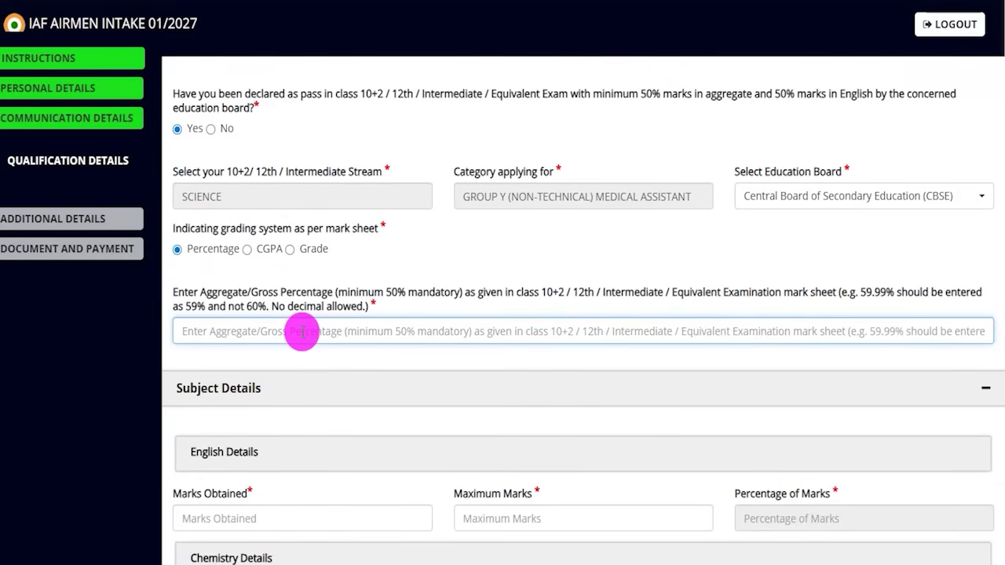
pyautogui.write('80')
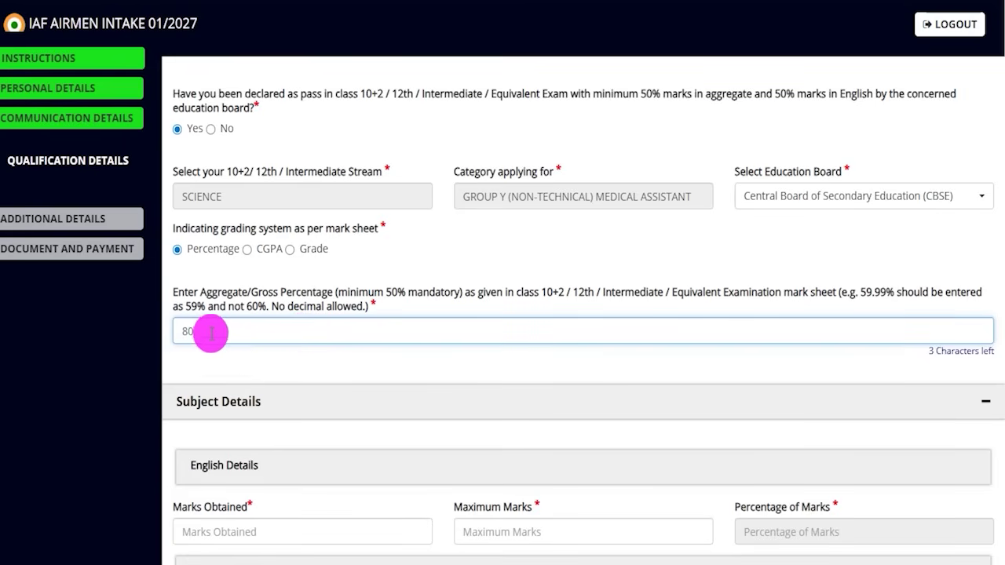
pyautogui.click(265, 374)
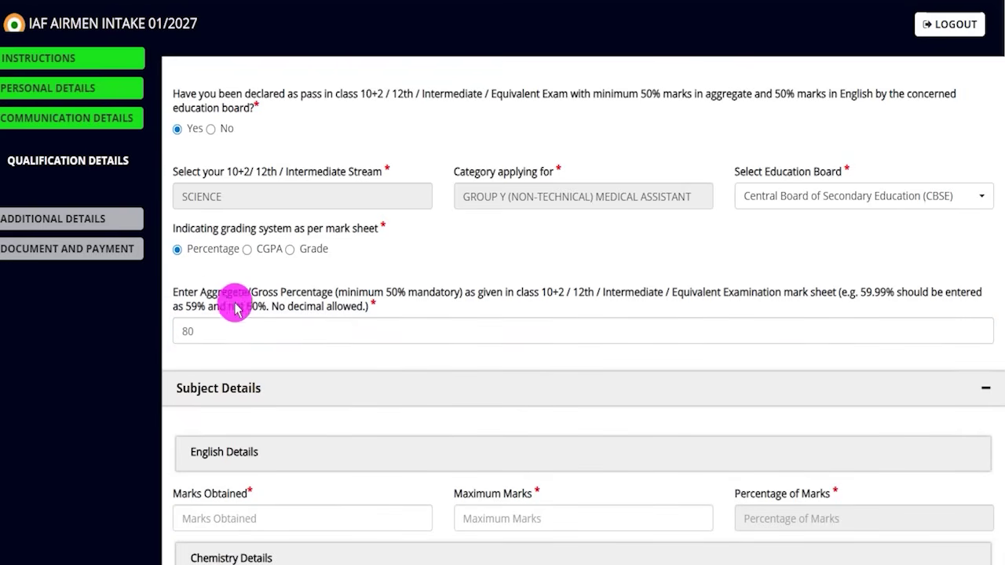
pyautogui.click(201, 332)
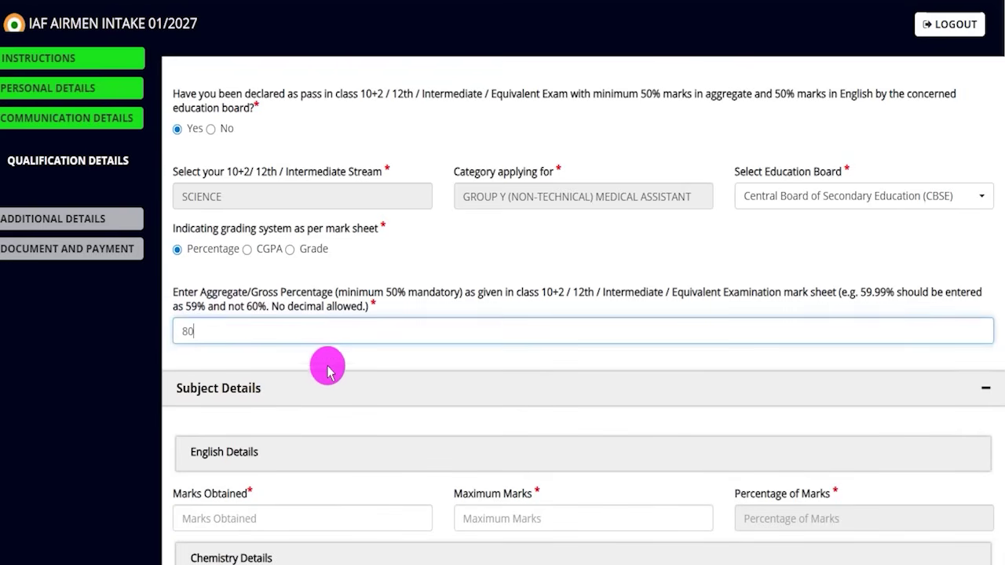
# Enter English marks of 80 obtained out of a maximum of 100, and highlight the Percentage of Marks label.
pyautogui.scroll(-2, 327, 353)
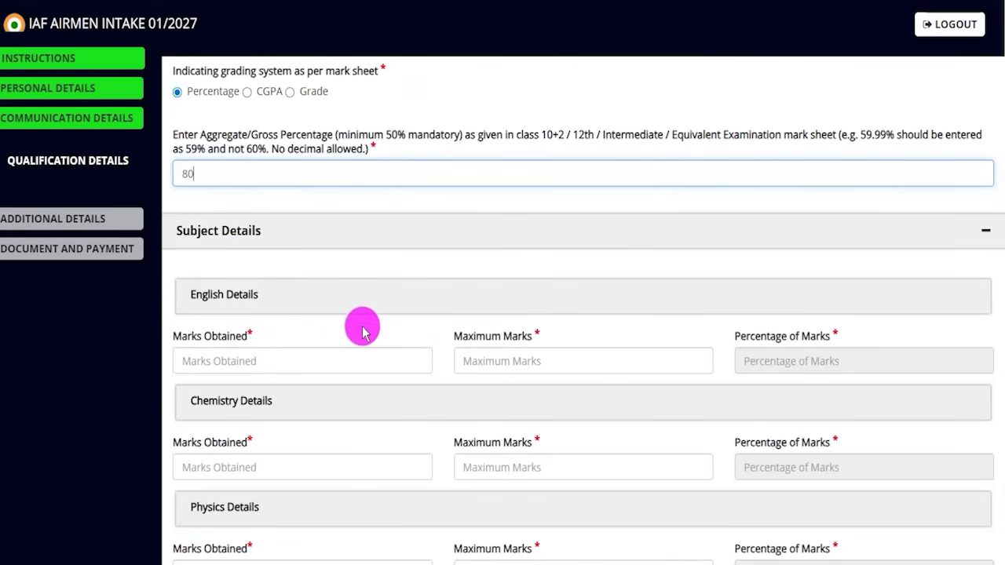
pyautogui.scroll(-1, 311, 305)
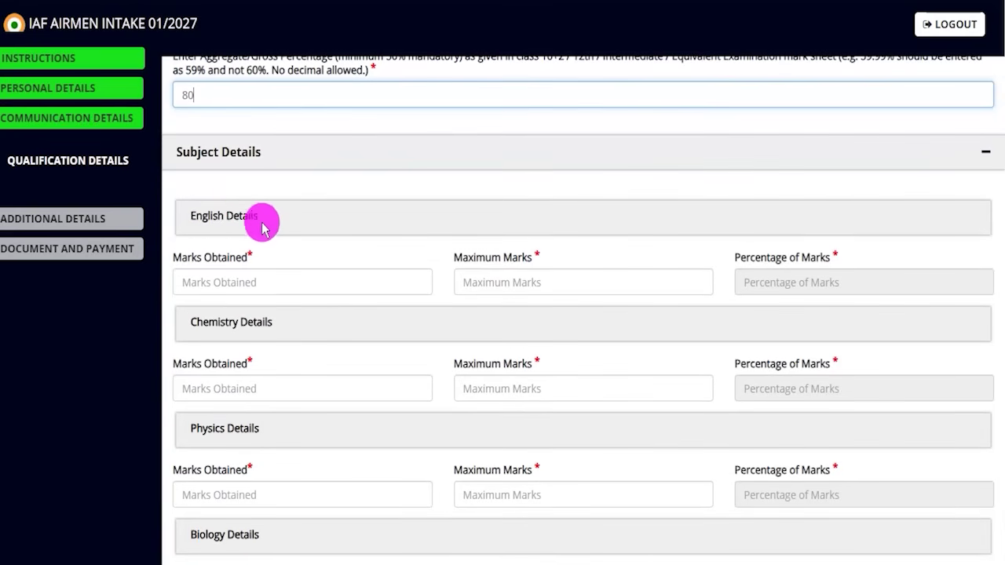
pyautogui.click(228, 278)
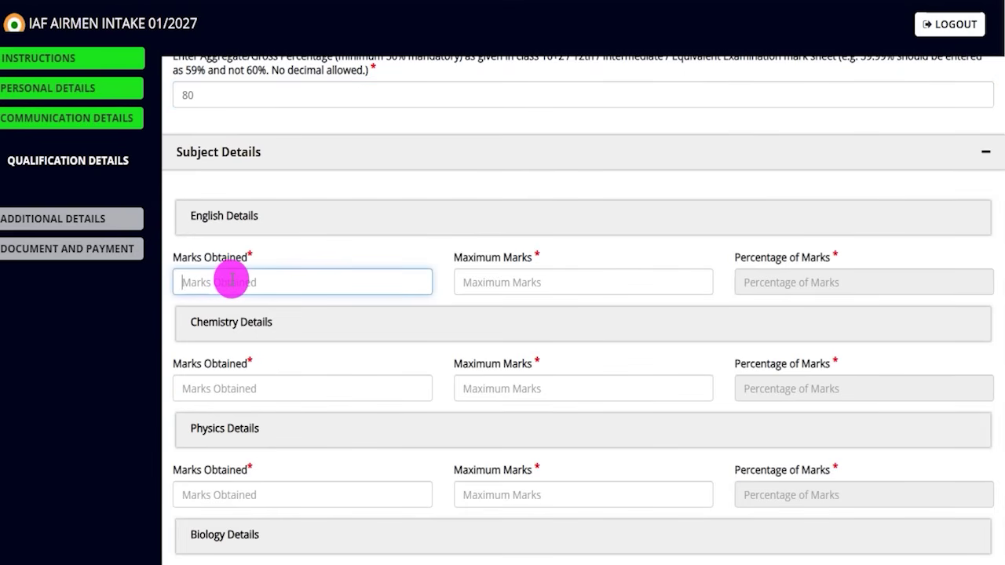
pyautogui.write('80')
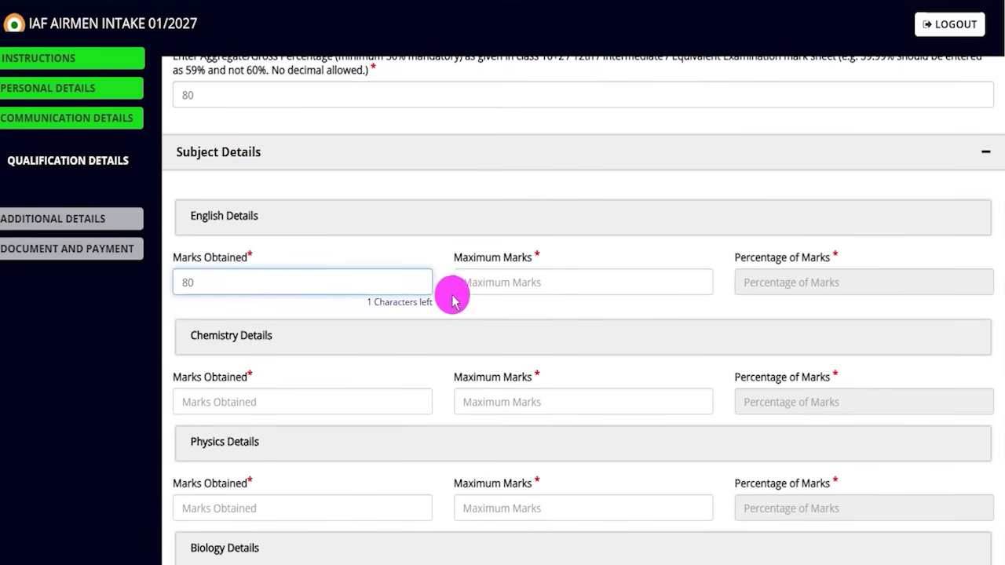
pyautogui.click(550, 289)
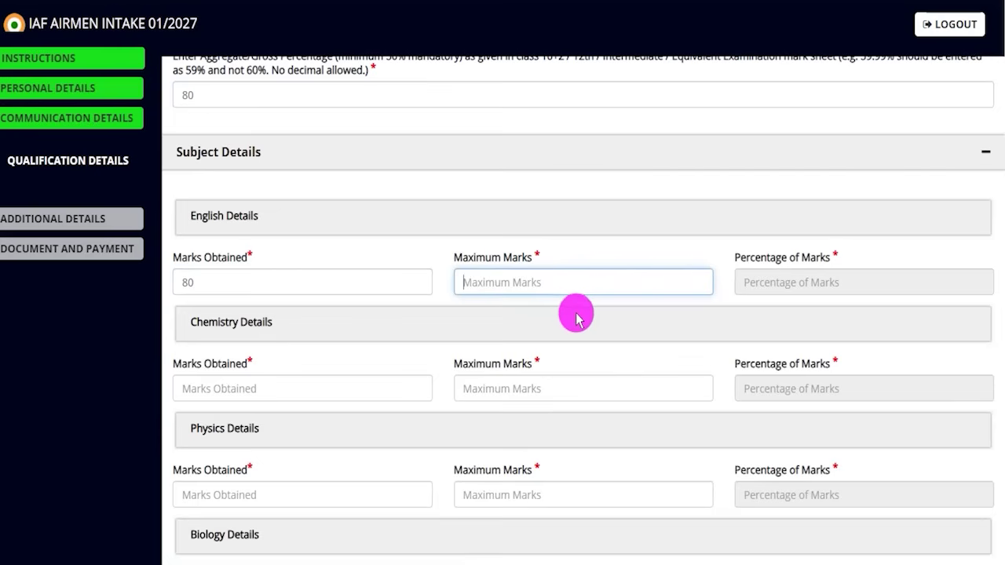
pyautogui.write('100')
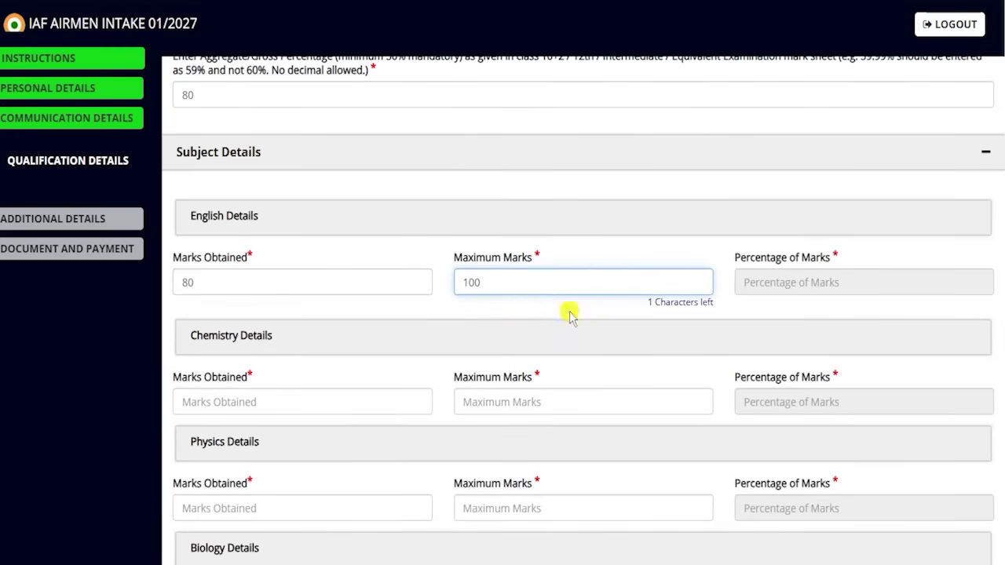
pyautogui.click(572, 311)
pyautogui.moveTo(755, 259); pyautogui.dragTo(801, 258)
pyautogui.scroll(-1, 274, 294)
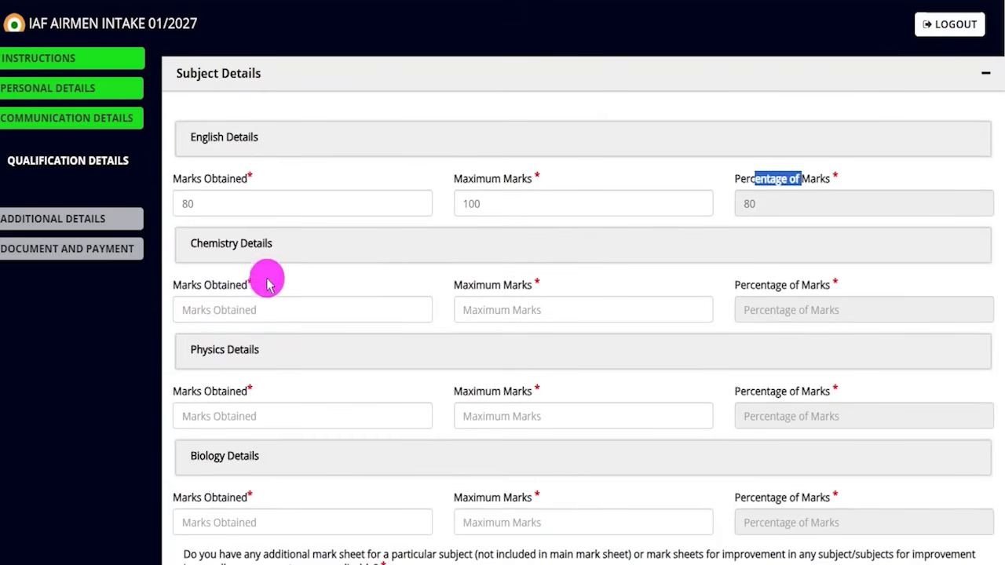
# Enter Chemistry marks of 75 obtained out of a maximum of 100.
pyautogui.click(241, 307)
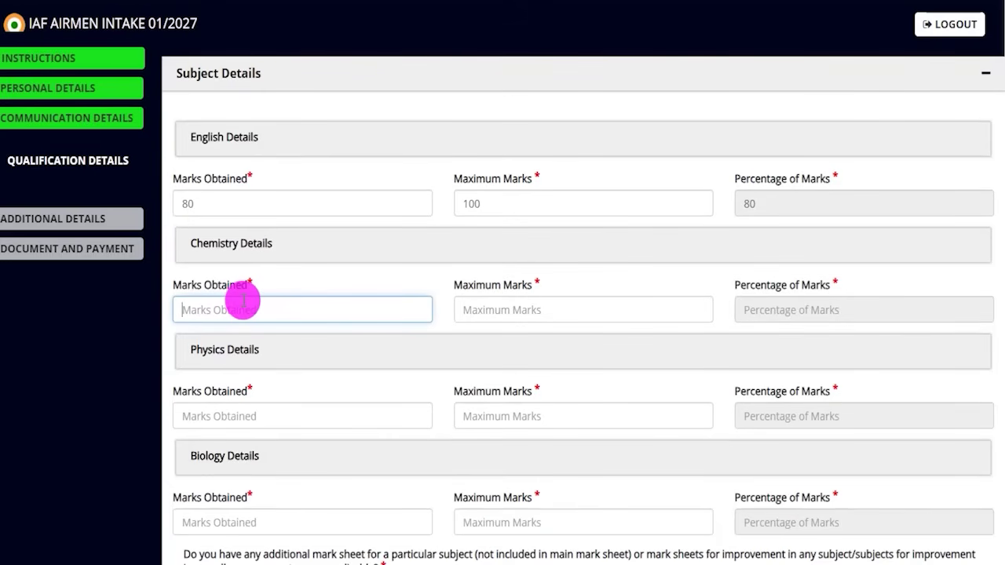
pyautogui.write('75')
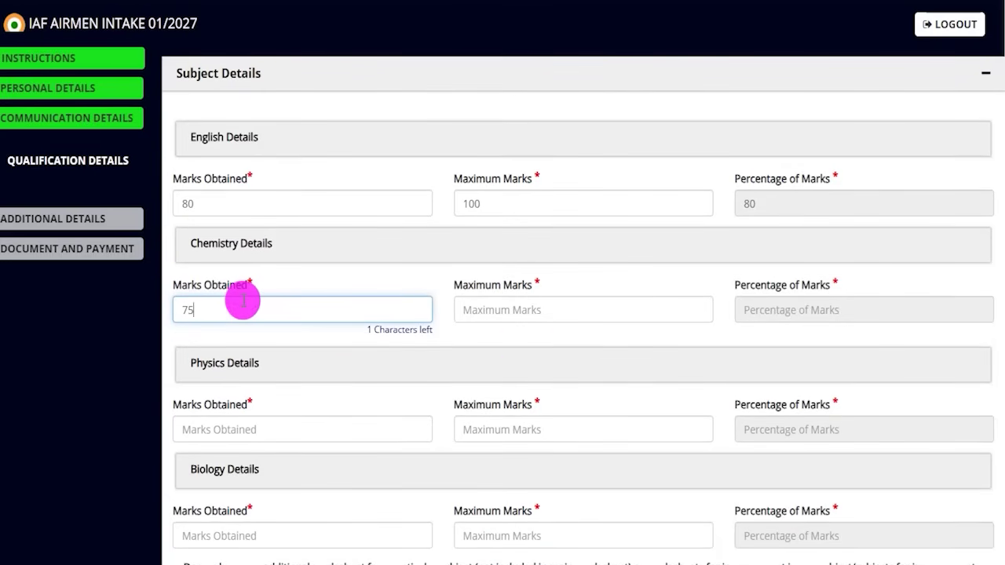
pyautogui.click(510, 314)
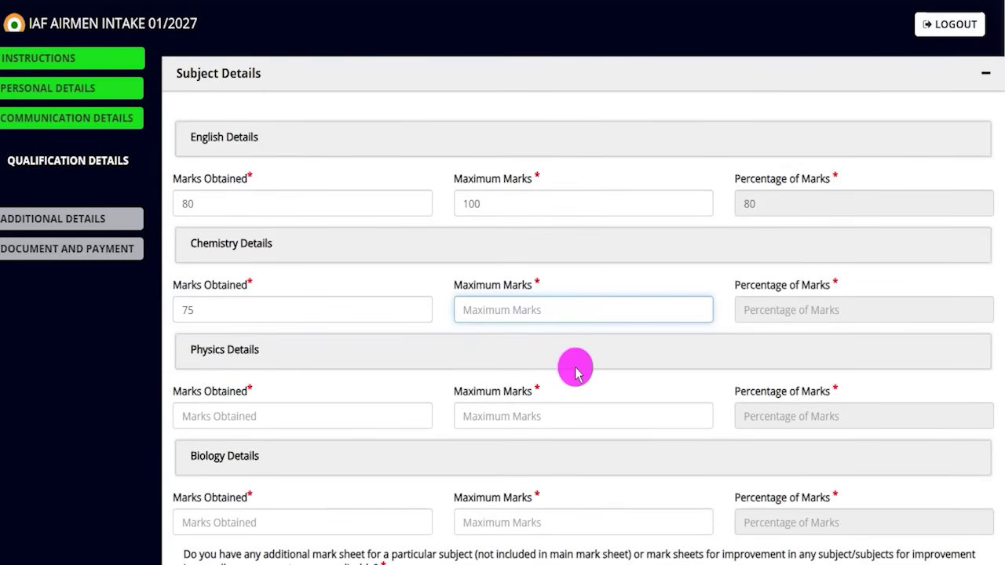
pyautogui.write('100')
pyautogui.click(725, 322)
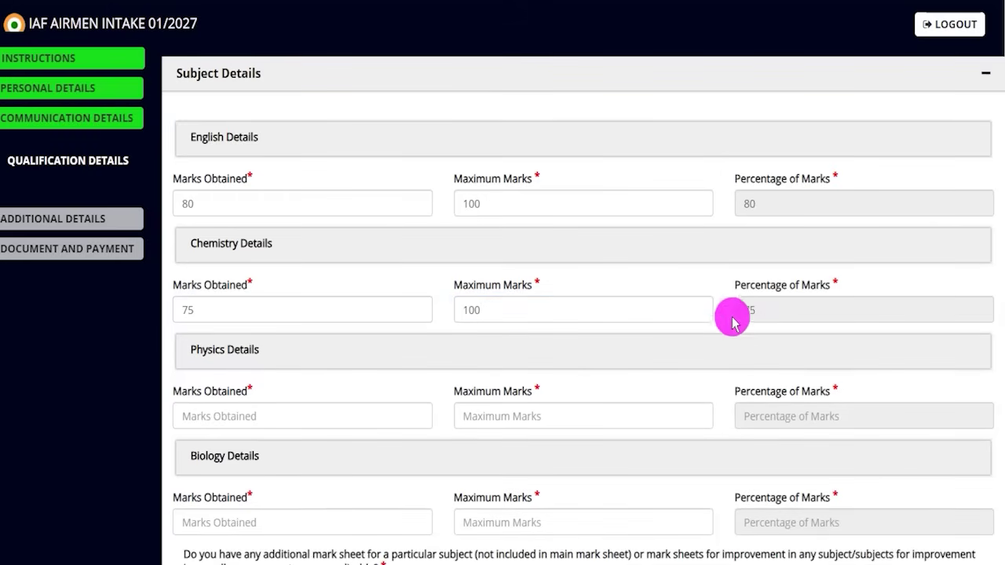
pyautogui.scroll(-2, 460, 346)
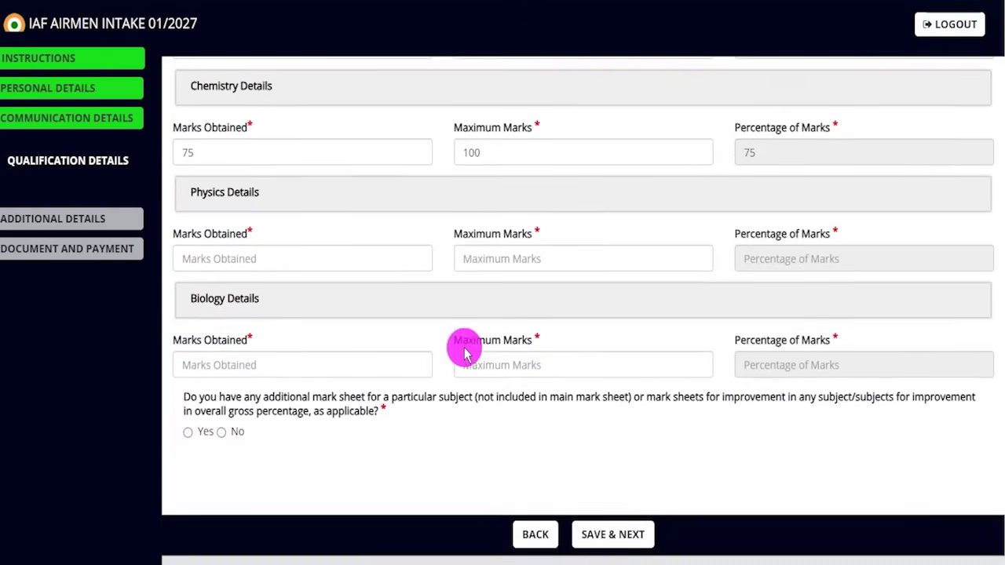
# Answer No to having an additional or improvement mark sheet, checking the Yes option first, and proceed to the additional details.
pyautogui.scroll(3, 442, 287)
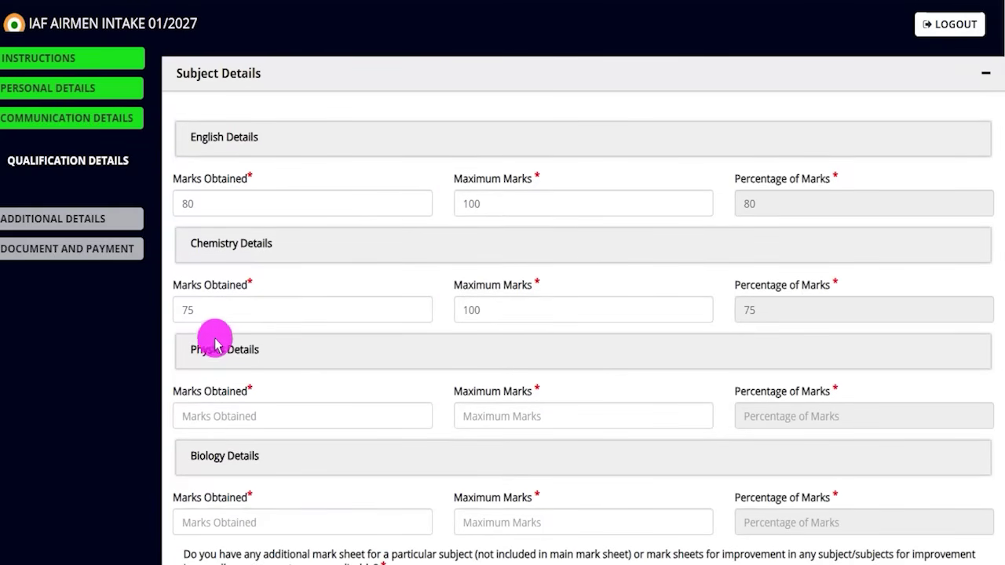
pyautogui.scroll(-2, 392, 493)
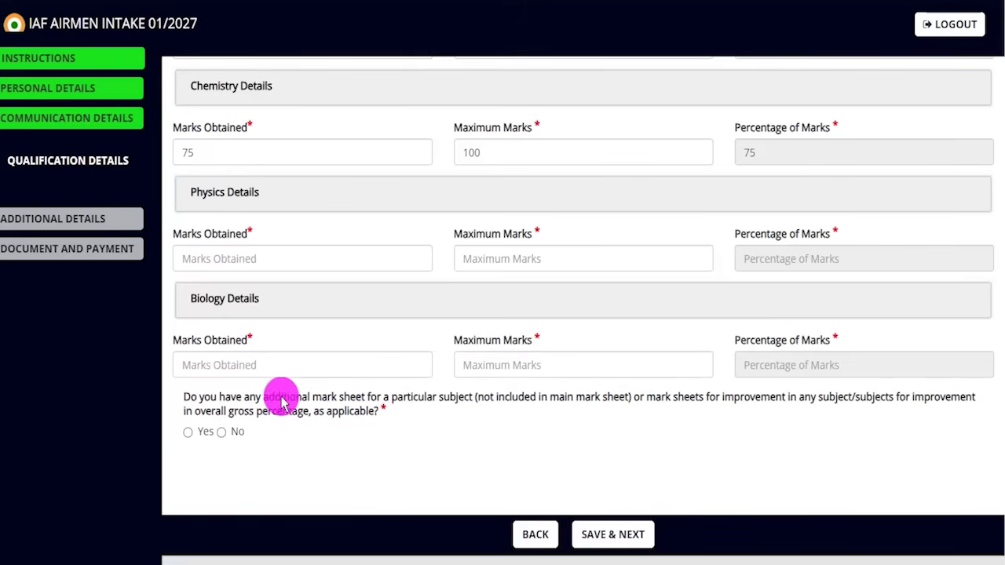
pyautogui.moveTo(274, 399); pyautogui.dragTo(463, 400)
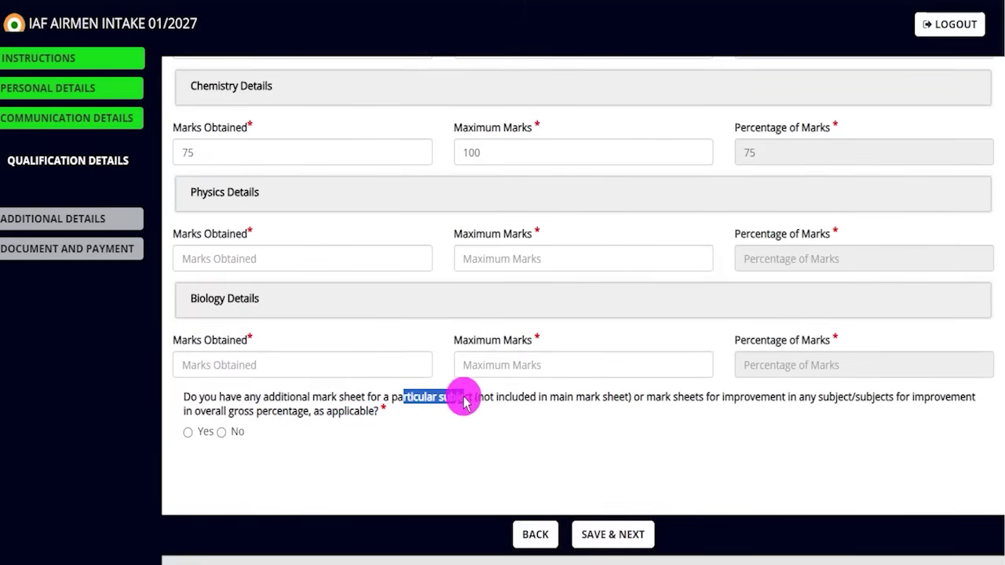
pyautogui.click(189, 432)
pyautogui.scroll(-2, 279, 345)
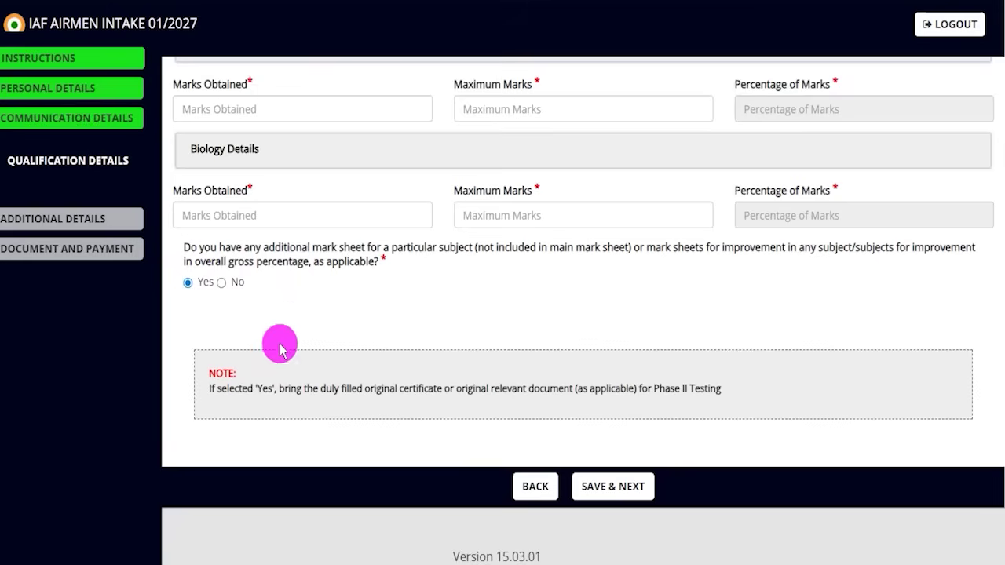
pyautogui.click(221, 283)
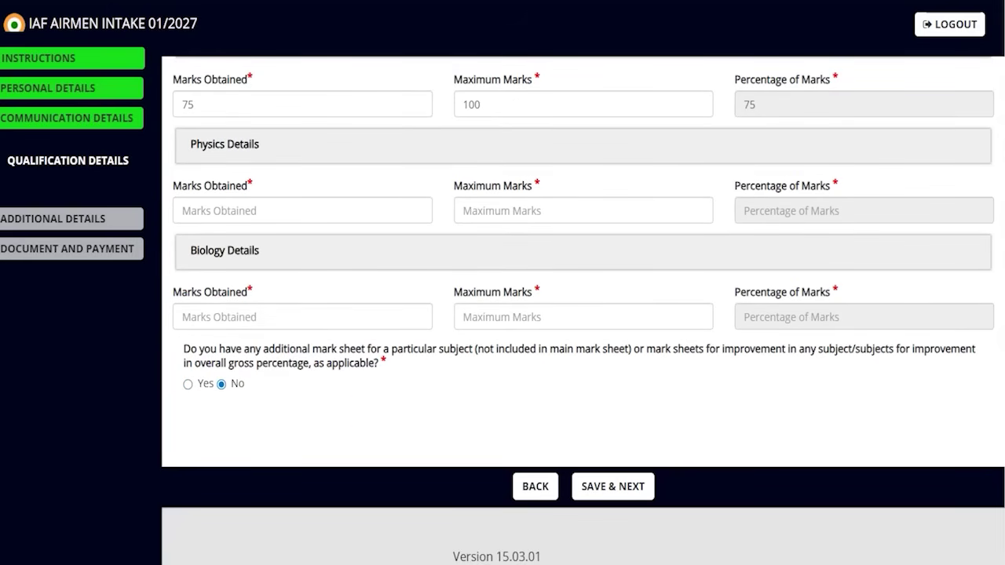
pyautogui.moveTo(751, 371)
pyautogui.mouseDown()
pyautogui.moveTo(702, 411)
pyautogui.moveTo(659, 470)
pyautogui.mouseUp()
pyautogui.click(633, 480)
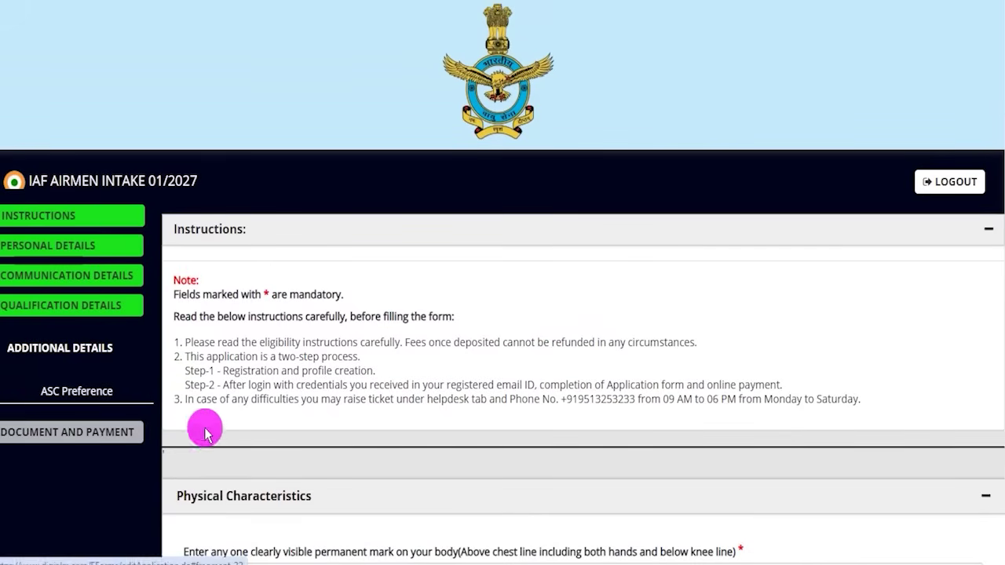
# Enter Neck as the clearly visible permanent body mark in the physical characteristics.
pyautogui.scroll(-2, 329, 380)
pyautogui.scroll(-3, 330, 380)
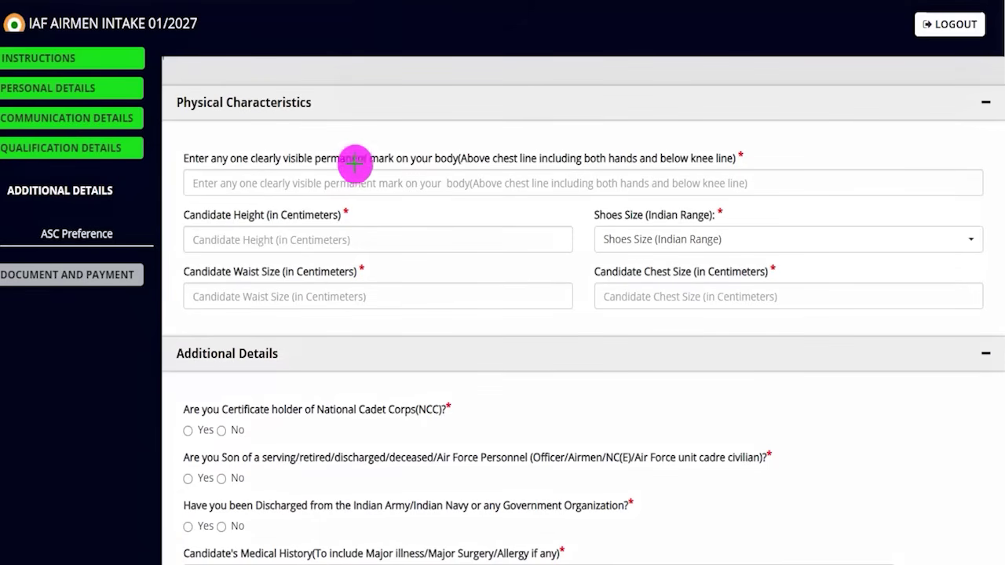
pyautogui.moveTo(356, 181); pyautogui.dragTo(376, 151)
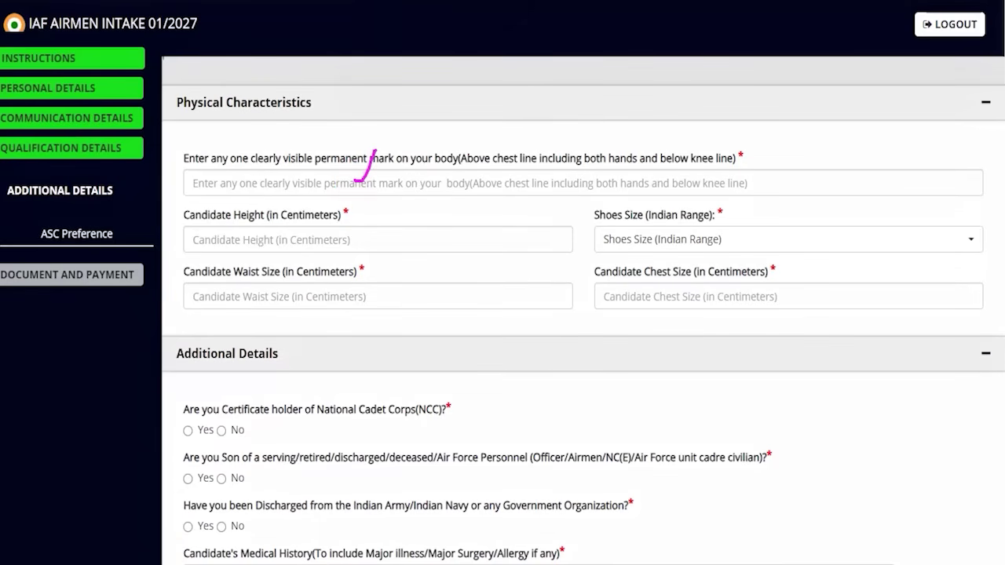
pyautogui.click(293, 183)
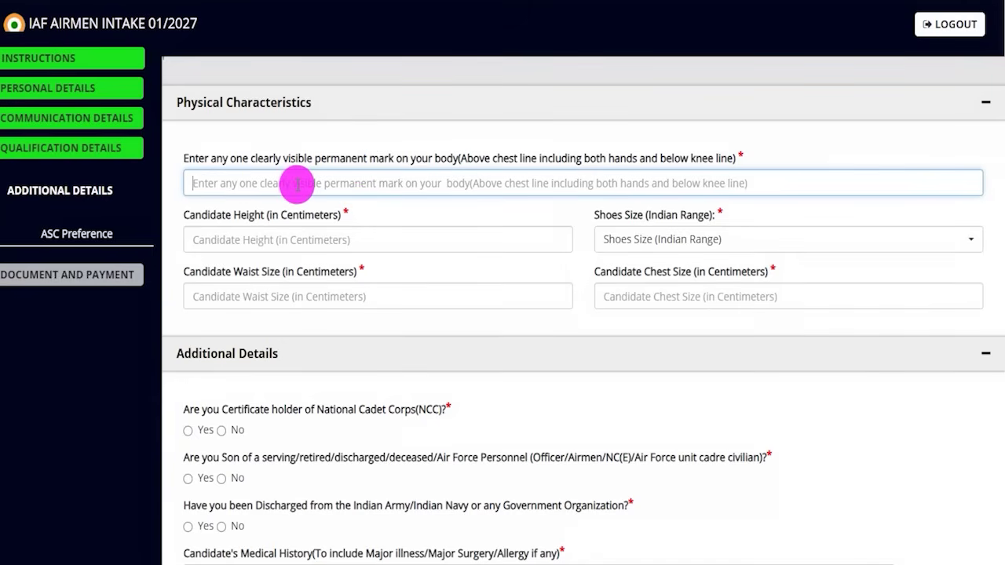
pyautogui.write('Neck')
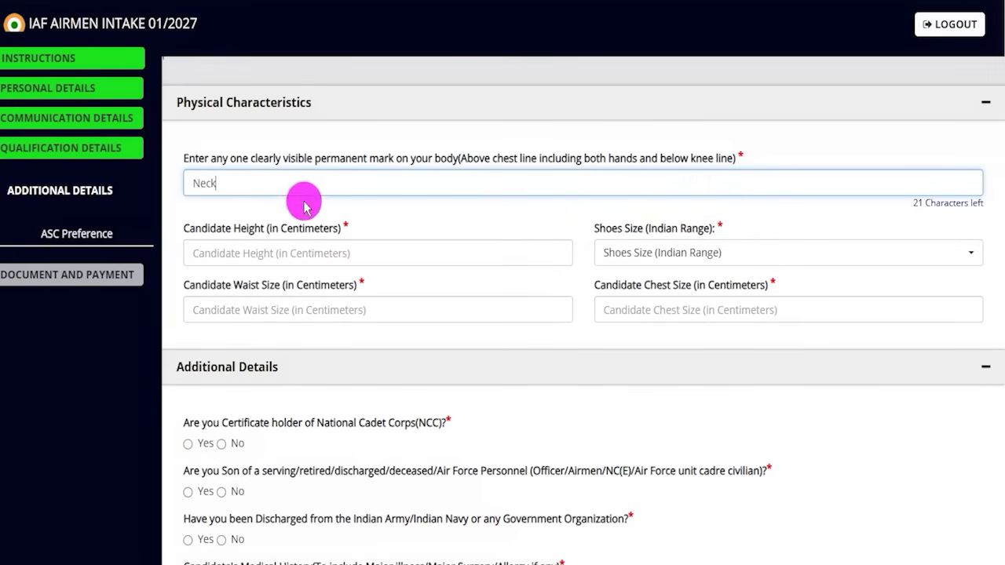
# Set the shoe size to 8 and point out the candidate's height, waist and chest size fields.
pyautogui.scroll(-1, 303, 201)
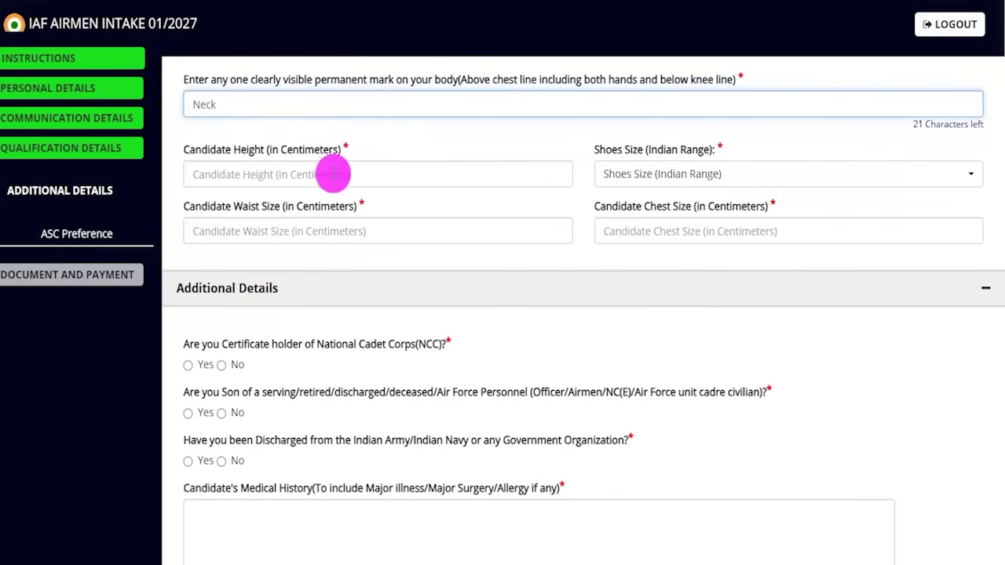
pyautogui.moveTo(330, 164); pyautogui.dragTo(369, 132)
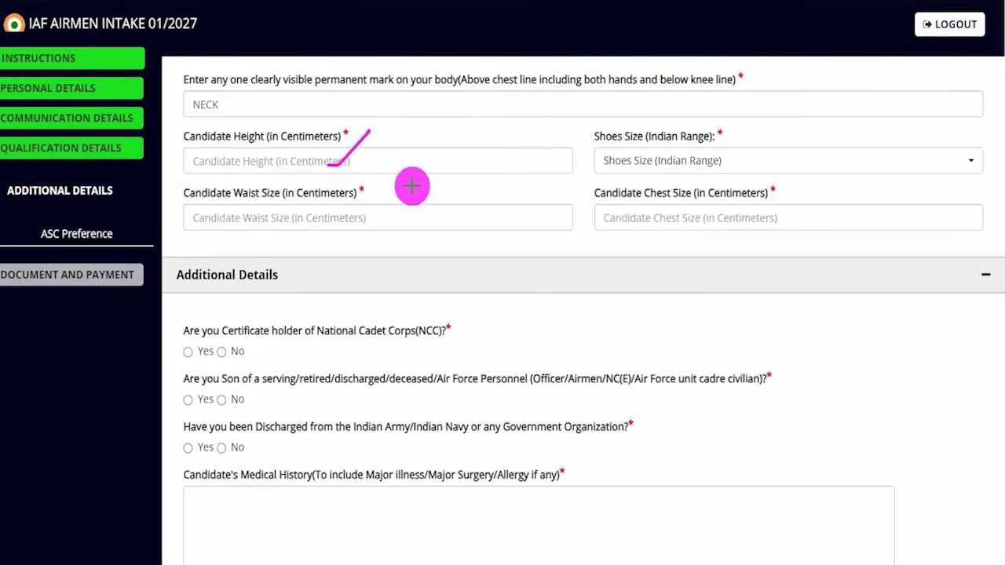
pyautogui.click(602, 162)
pyautogui.click(621, 327)
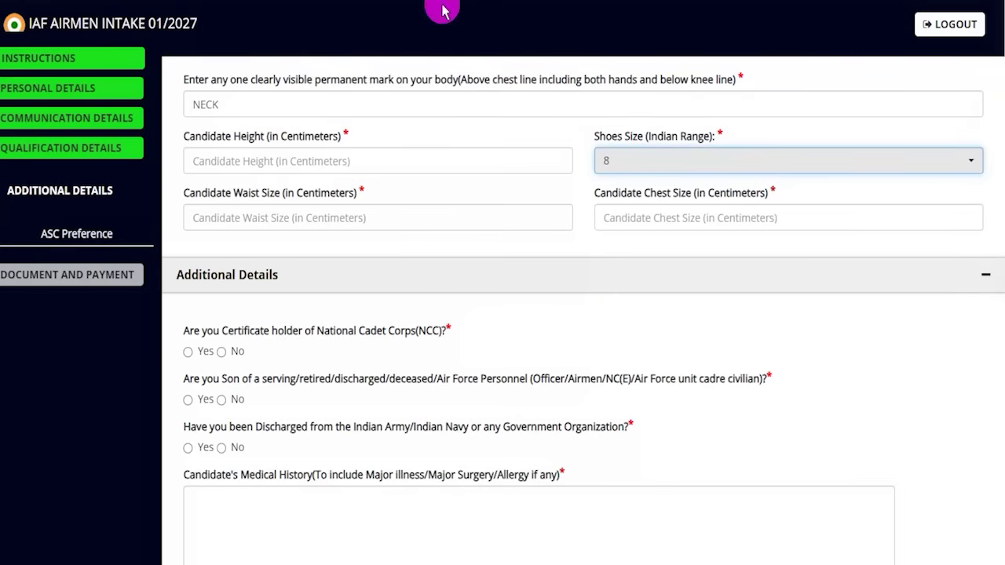
pyautogui.moveTo(240, 222); pyautogui.dragTo(316, 222)
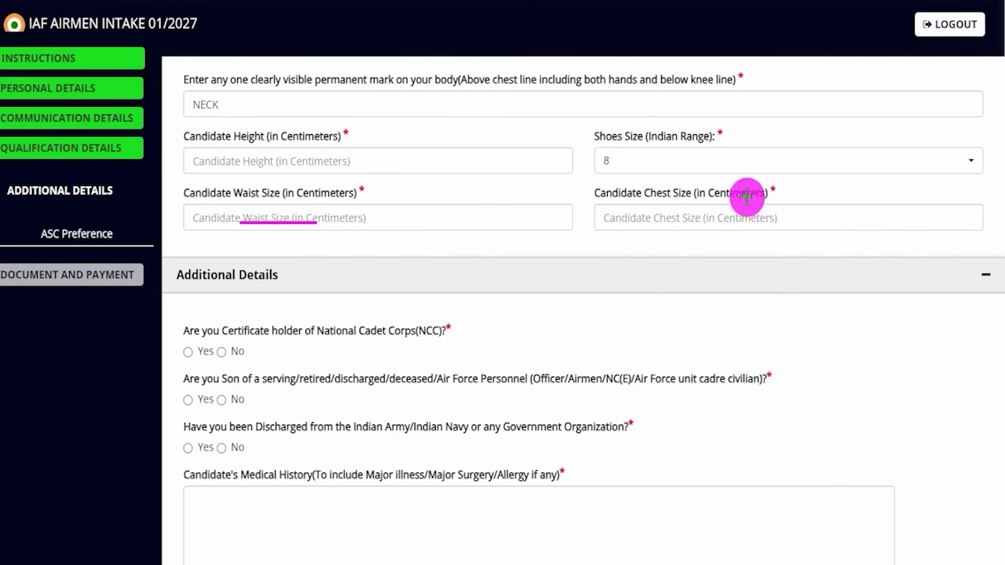
pyautogui.moveTo(785, 217); pyautogui.dragTo(818, 188)
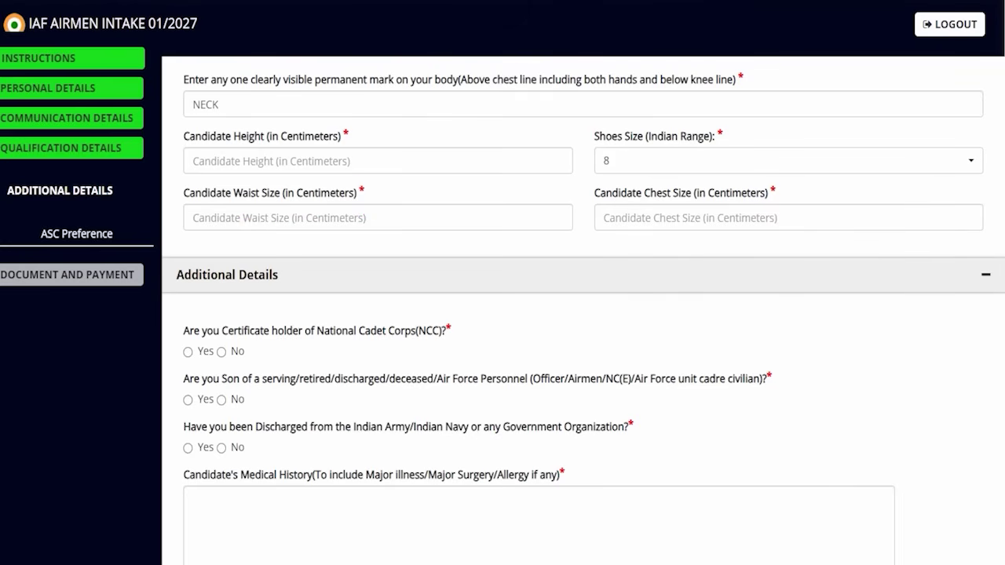
# Check the certificate type and number fields required for NCC certificate holders, and answer No to the NCC question.
pyautogui.scroll(-2, 235, 347)
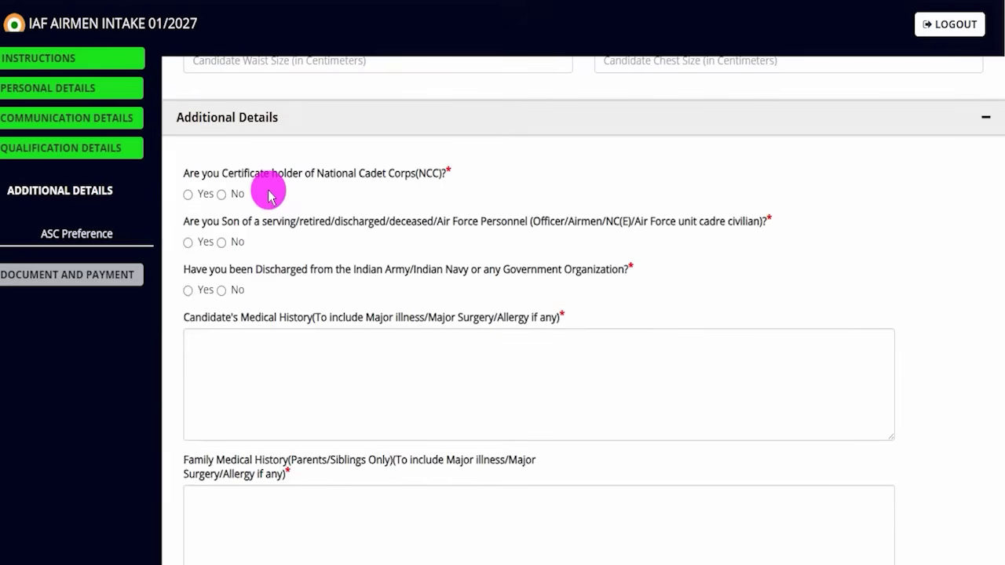
pyautogui.moveTo(223, 173); pyautogui.dragTo(323, 174)
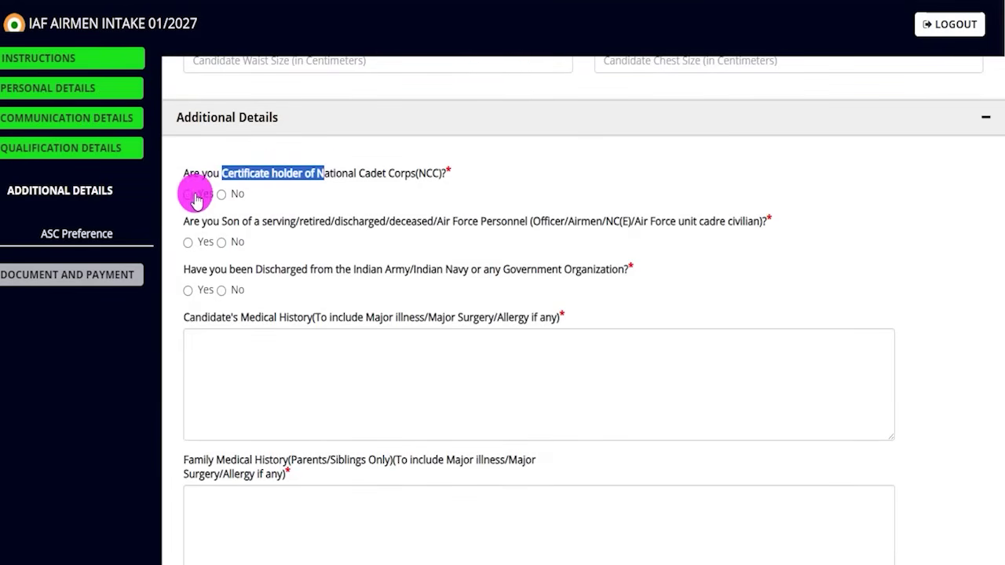
pyautogui.click(189, 195)
pyautogui.click(245, 246)
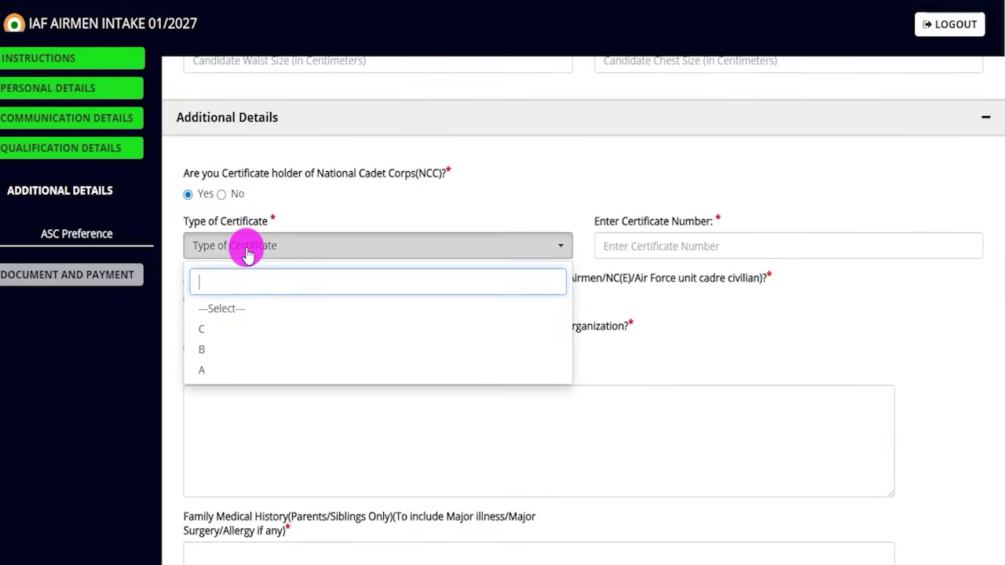
pyautogui.doubleClick(632, 221)
pyautogui.click(646, 245)
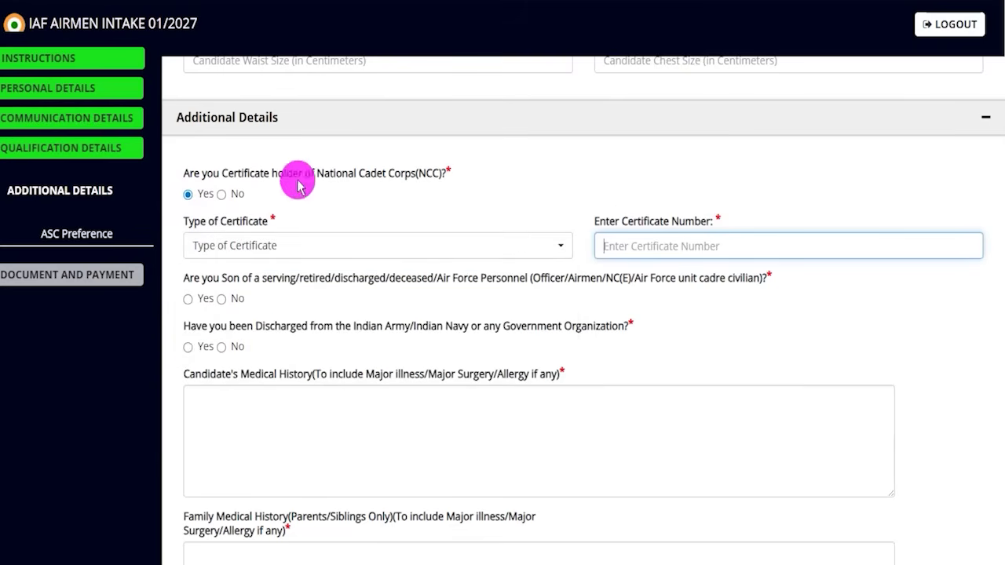
pyautogui.click(221, 195)
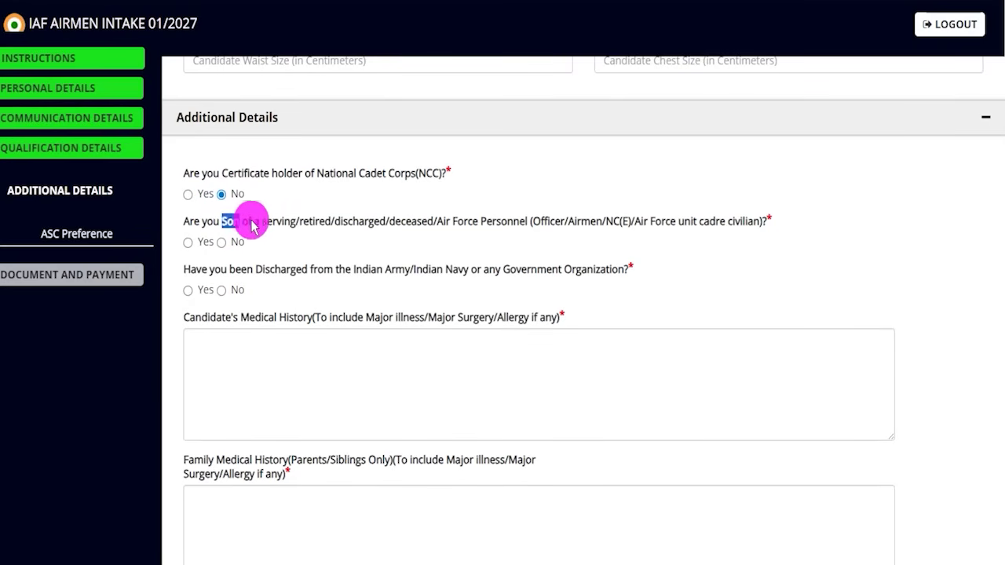
# Answer No to being the son of serving, retired, discharged or deceased Air Force personnel.
pyautogui.moveTo(303, 223); pyautogui.dragTo(499, 224)
pyautogui.click(542, 225)
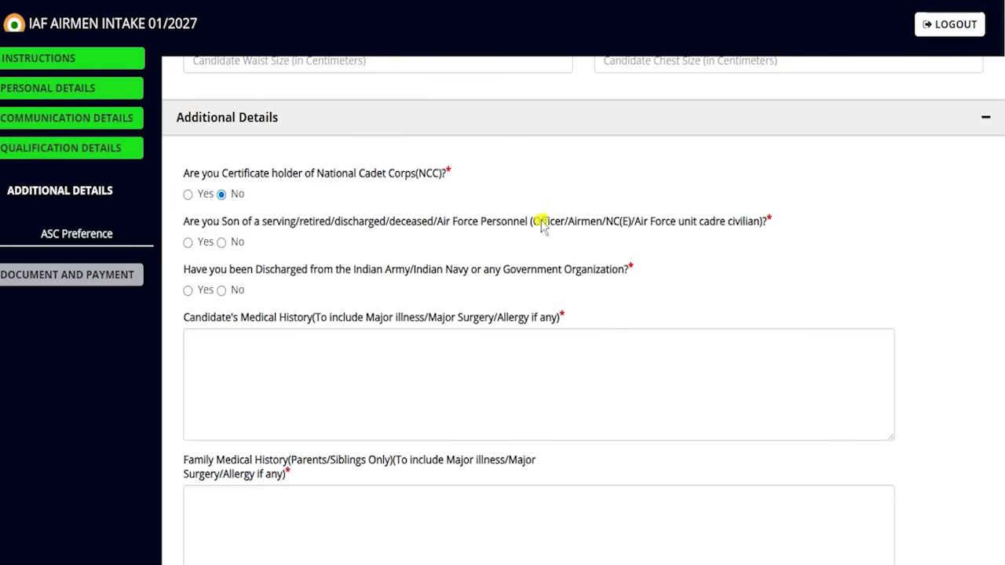
pyautogui.moveTo(592, 226); pyautogui.dragTo(582, 224)
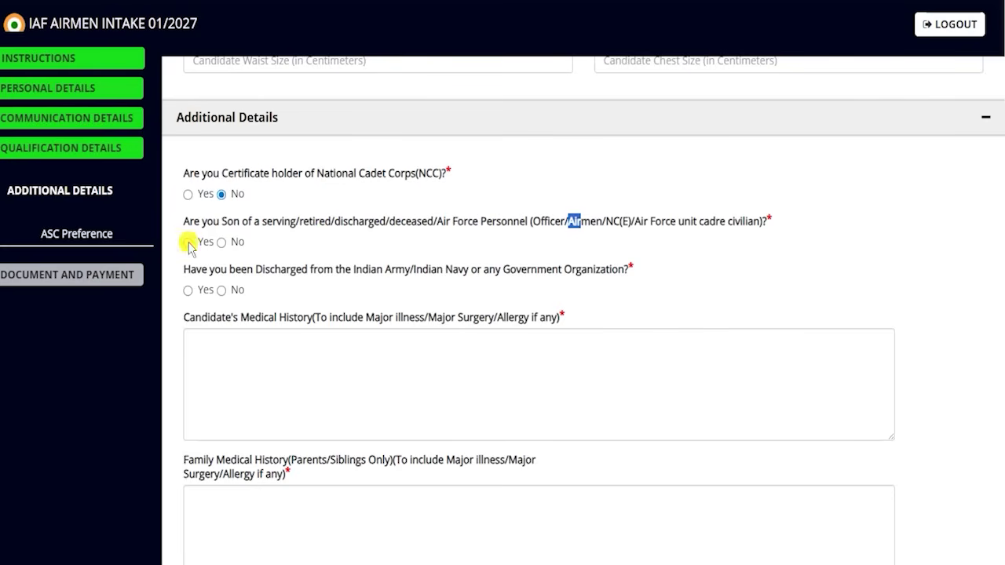
pyautogui.click(188, 243)
pyautogui.click(222, 244)
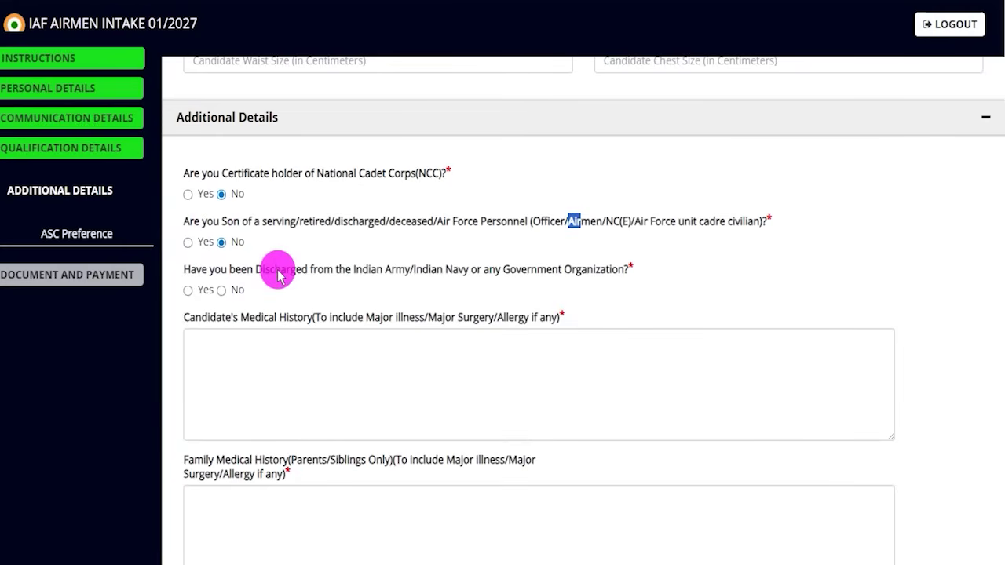
# Check the organization name field required for discharged candidates, and answer No to the discharge question.
pyautogui.moveTo(268, 274); pyautogui.dragTo(581, 269)
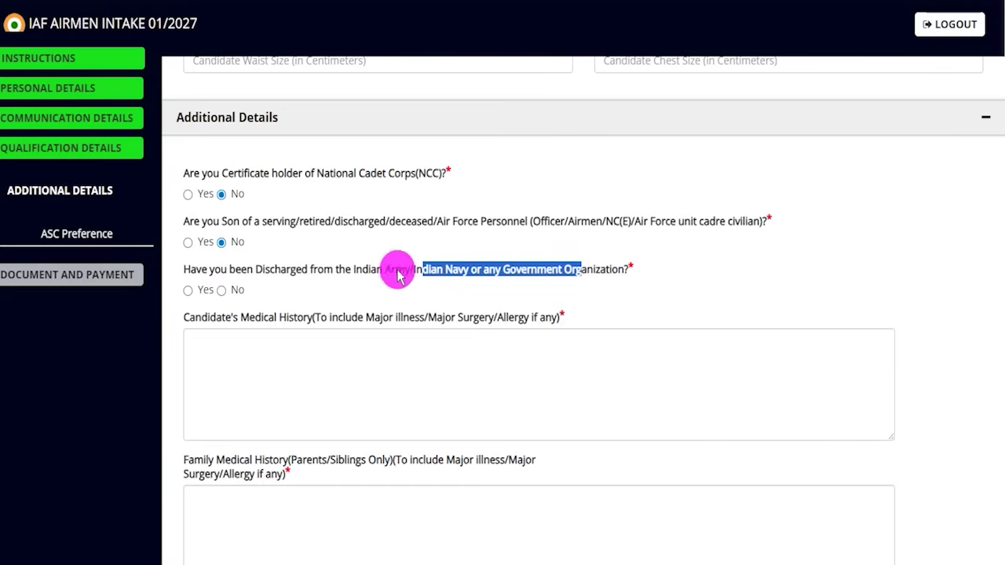
pyautogui.click(188, 291)
pyautogui.click(236, 342)
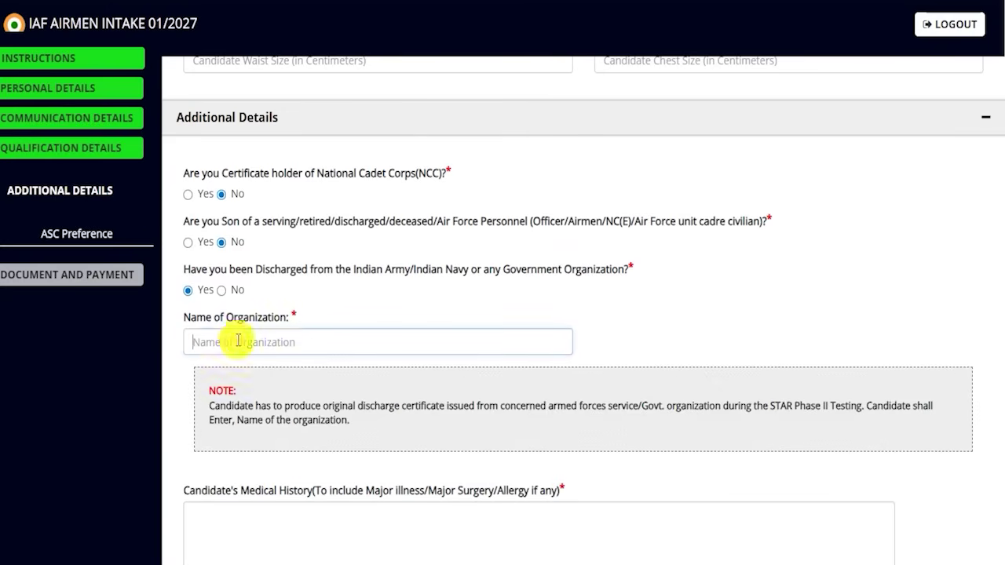
pyautogui.click(221, 291)
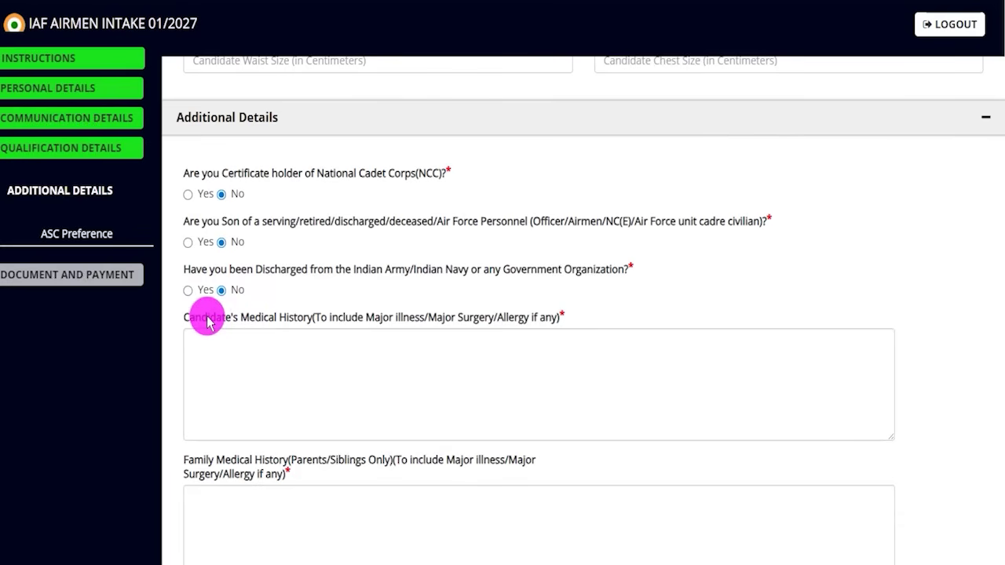
# Examine the candidate's and family medical history fields, including what illnesses, surgeries and allergies they ask for.
pyautogui.moveTo(208, 319); pyautogui.dragTo(461, 323)
pyautogui.click(333, 364)
pyautogui.scroll(-2, 323, 362)
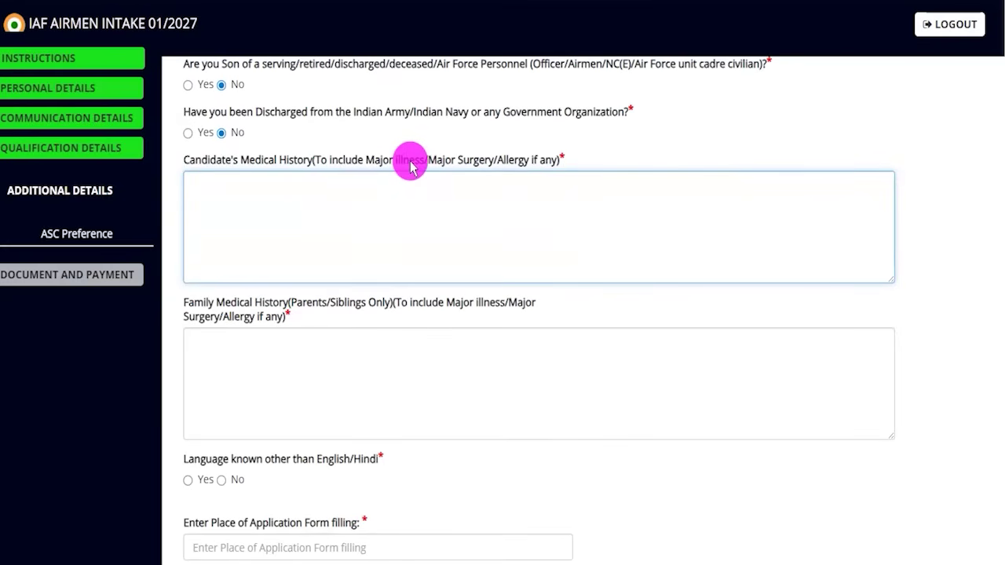
pyautogui.moveTo(498, 162); pyautogui.dragTo(509, 160)
pyautogui.click(340, 204)
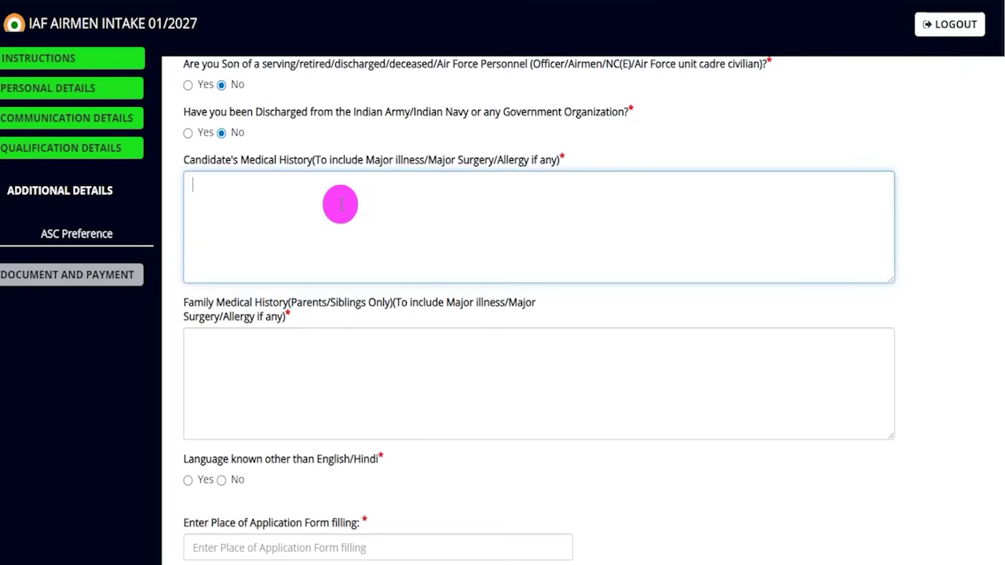
pyautogui.moveTo(203, 308); pyautogui.dragTo(274, 330)
pyautogui.click(298, 350)
# Check the language field required for a Yes answer, and answer No to knowing a language other than English/Hindi.
pyautogui.scroll(-3, 265, 275)
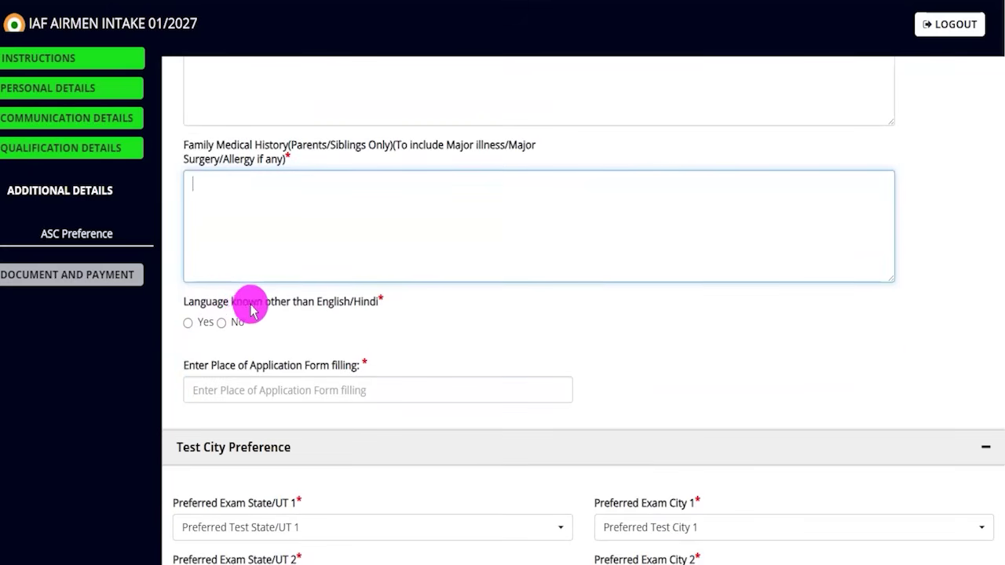
pyautogui.moveTo(232, 306); pyautogui.dragTo(322, 302)
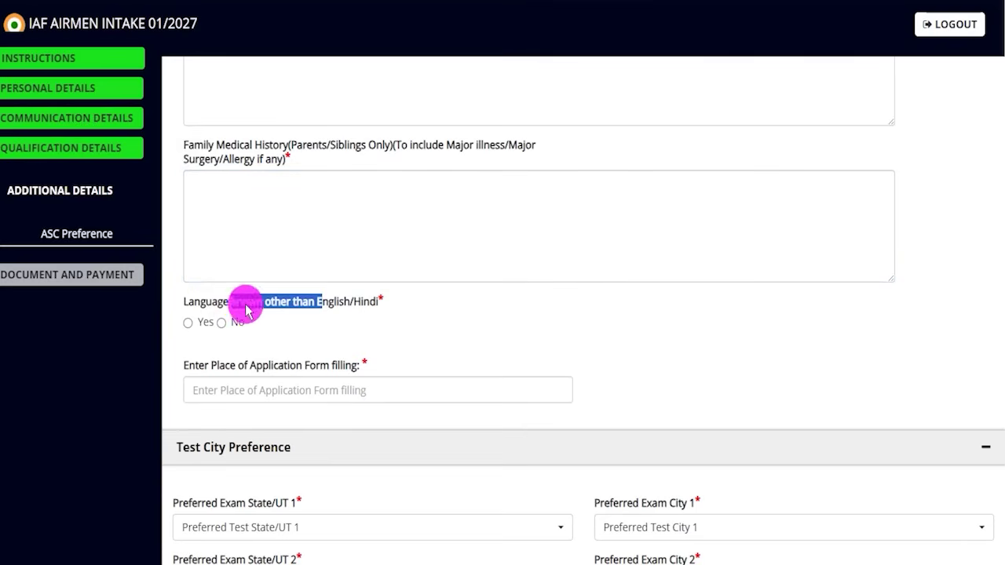
pyautogui.click(189, 324)
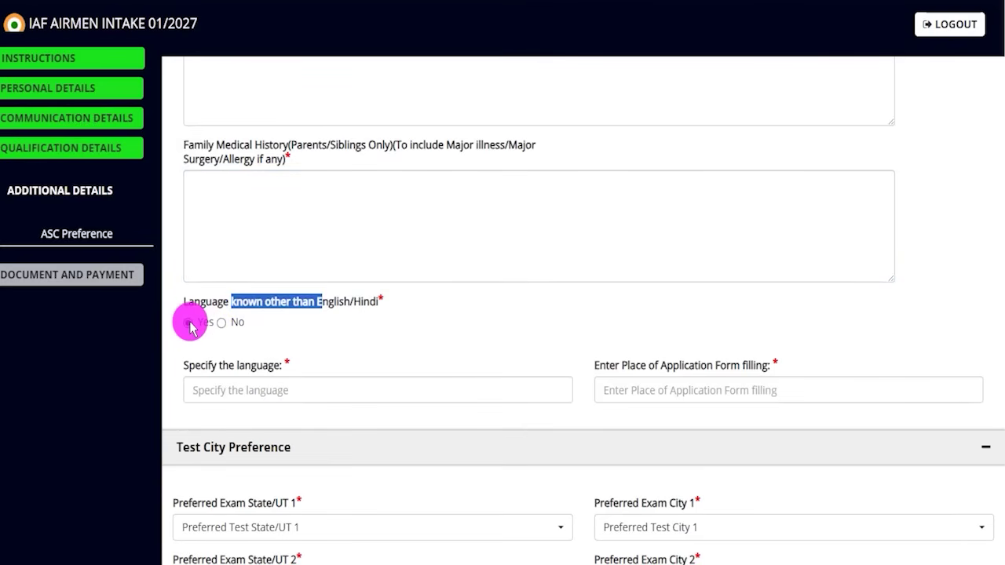
pyautogui.click(248, 393)
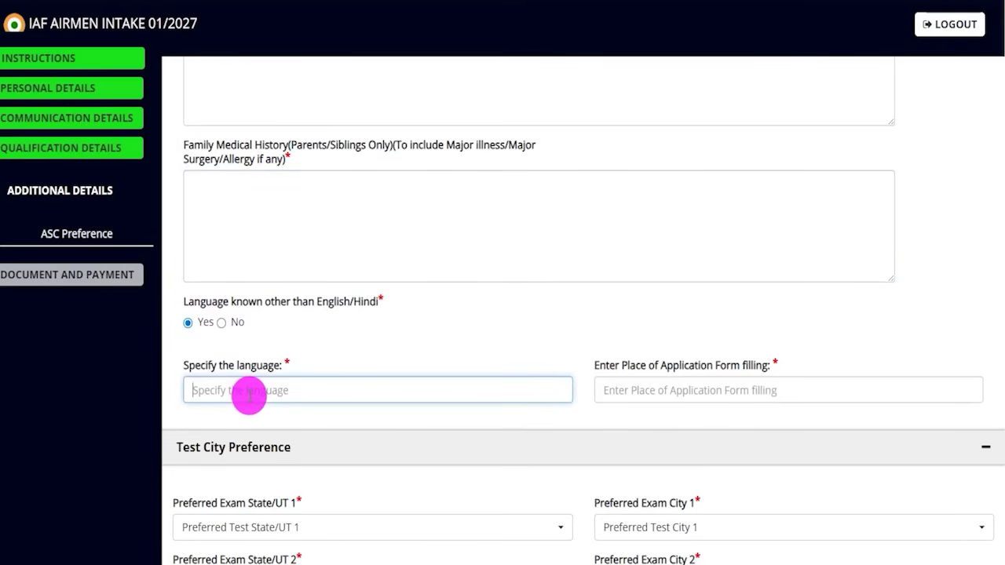
pyautogui.click(221, 323)
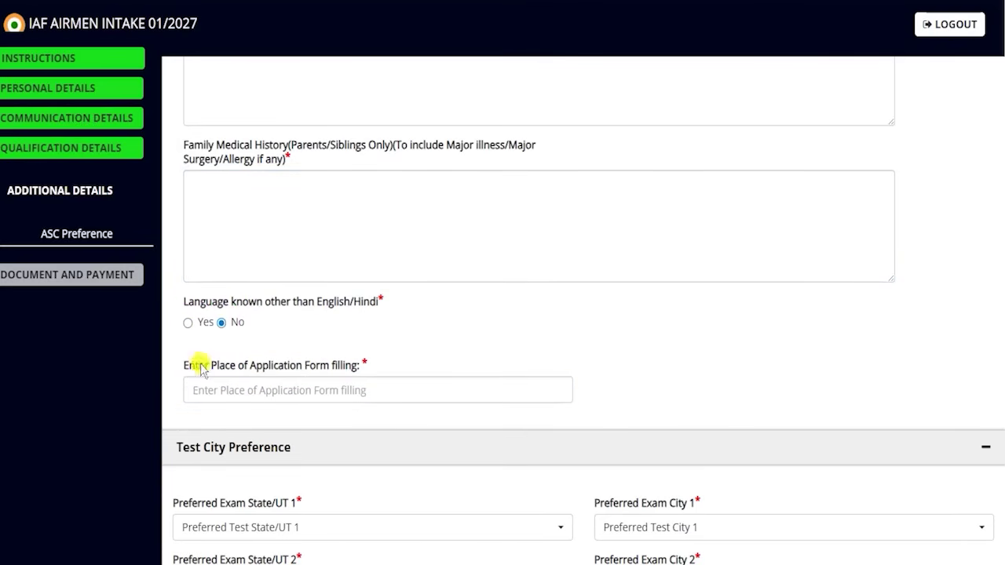
# Examine the field for the place of application form filling and the exam state and city choices under Test City Preference.
pyautogui.moveTo(198, 365); pyautogui.dragTo(314, 367)
pyautogui.click(267, 387)
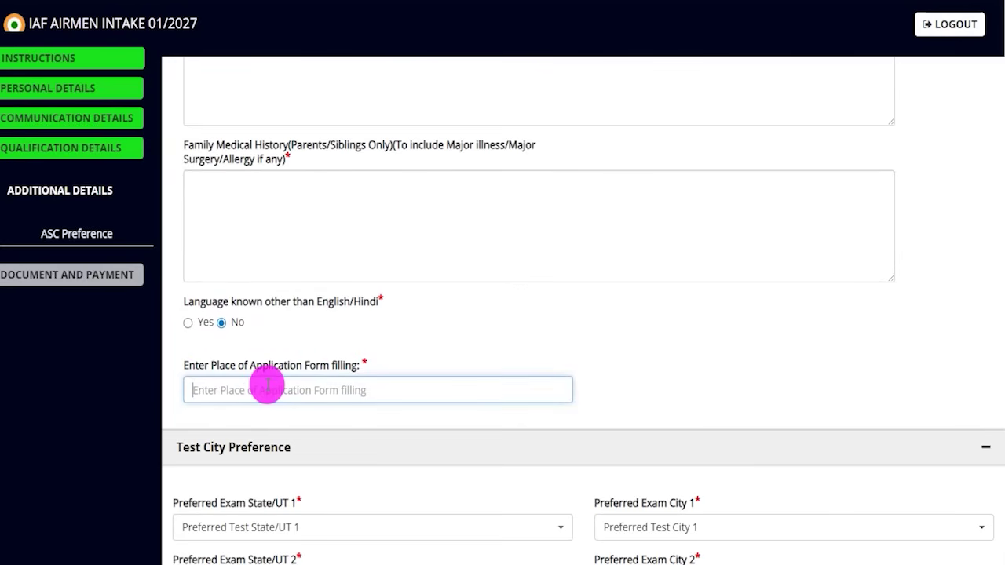
pyautogui.scroll(-4, 313, 338)
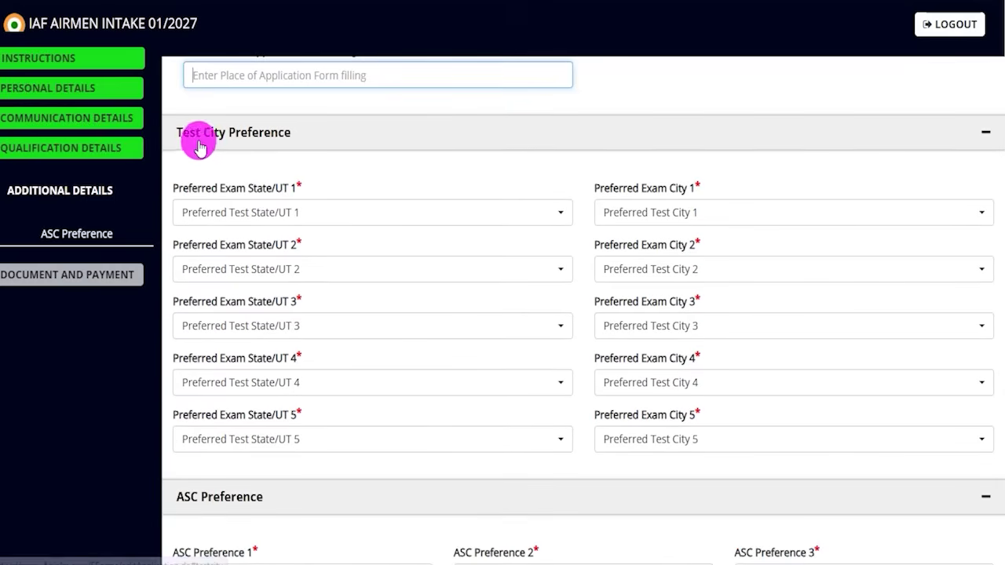
# Set the first exam preference to the state Uttar Pradesh and the city Azamgarh.
pyautogui.scroll(-1, 443, 216)
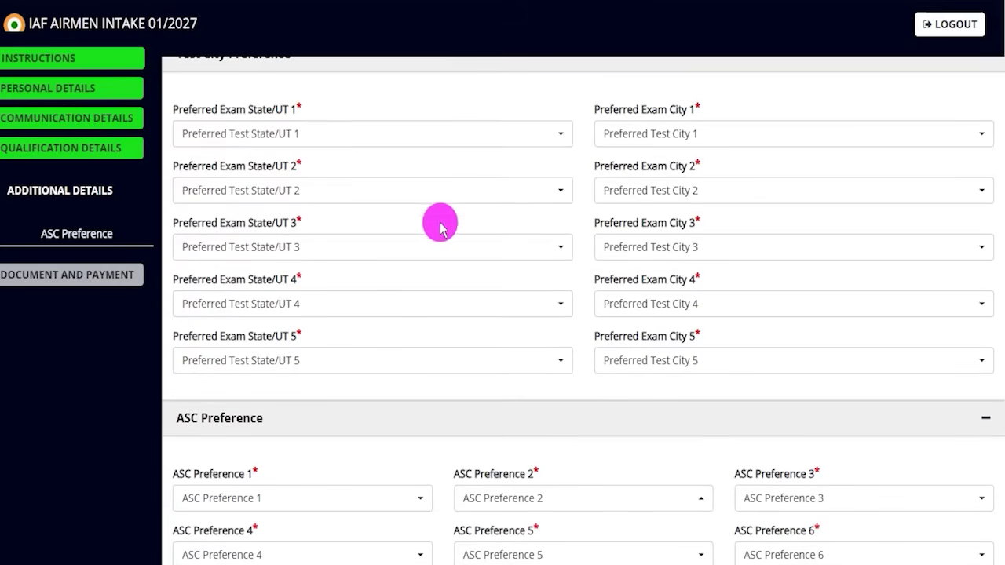
pyautogui.click(340, 139)
pyautogui.scroll(-5, 231, 334)
pyautogui.click(236, 519)
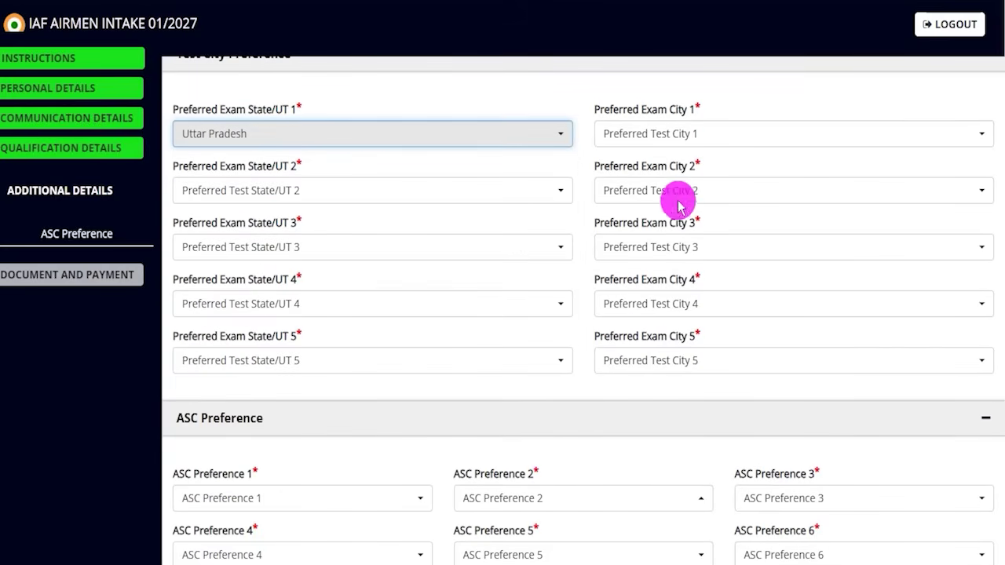
pyautogui.click(679, 140)
pyautogui.click(632, 299)
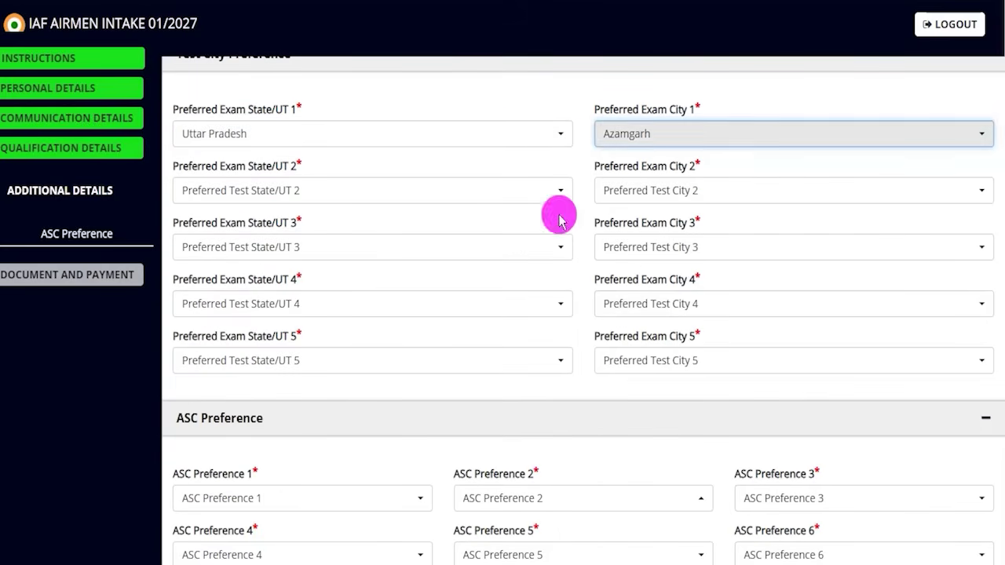
# Set the second exam preference to the state Uttar Pradesh and the city Moradabad.
pyautogui.click(283, 192)
pyautogui.scroll(-5, 240, 463)
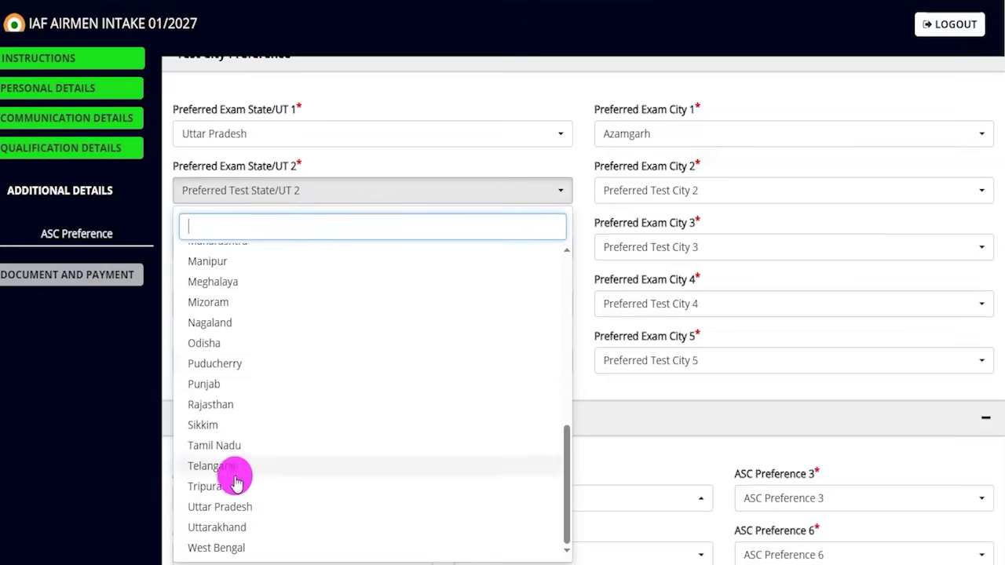
pyautogui.click(232, 511)
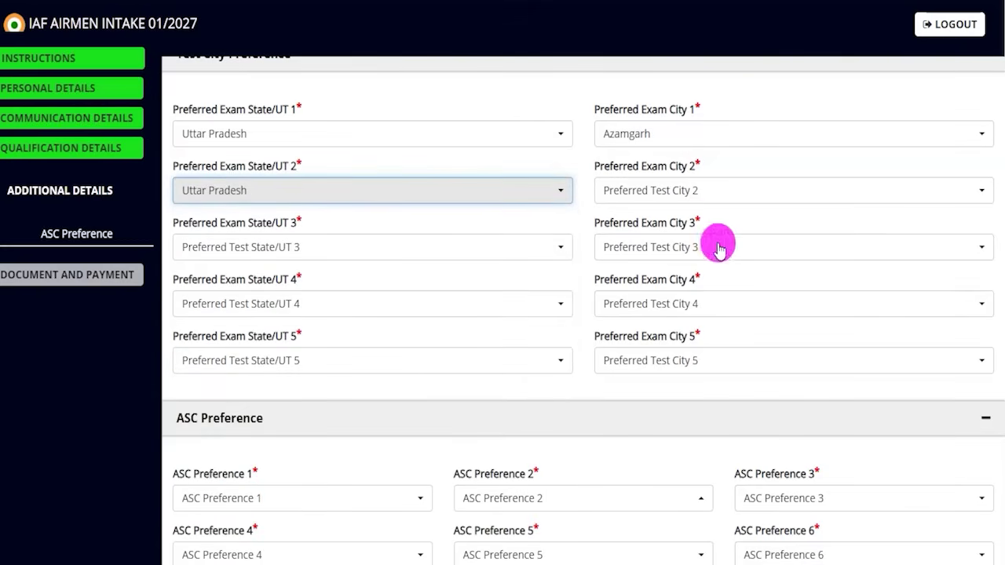
pyautogui.click(668, 191)
pyautogui.scroll(-6, 644, 444)
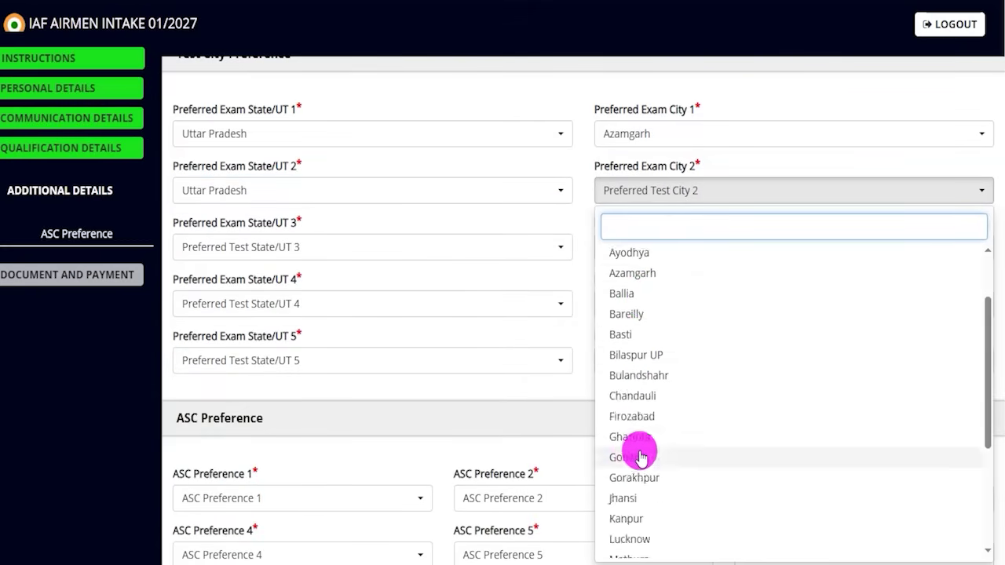
pyautogui.click(636, 405)
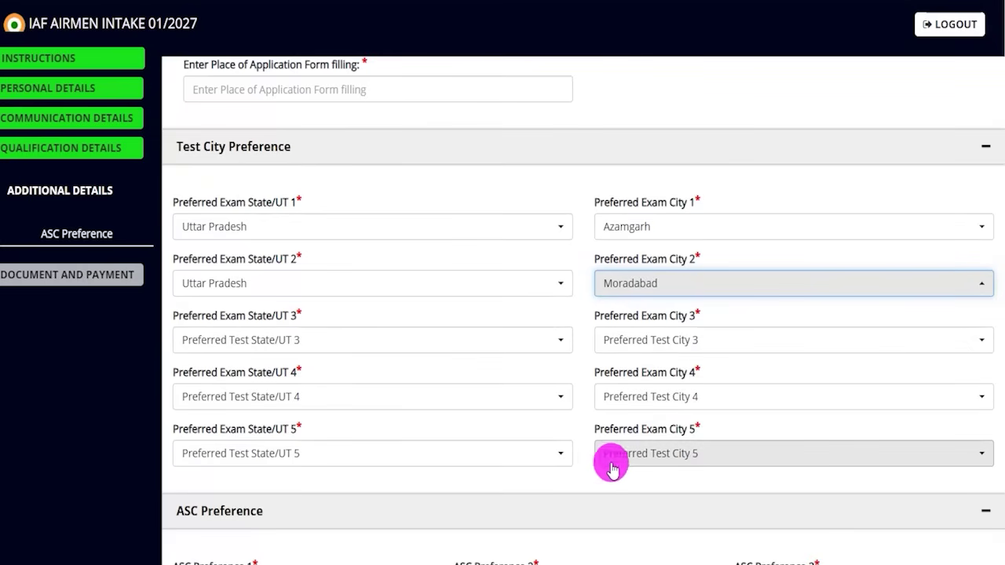
# Choose 2 ASC (New Delhi) as ASC Preference 1, and save the additional details to proceed to the document and payment stage.
pyautogui.scroll(-2, 426, 217)
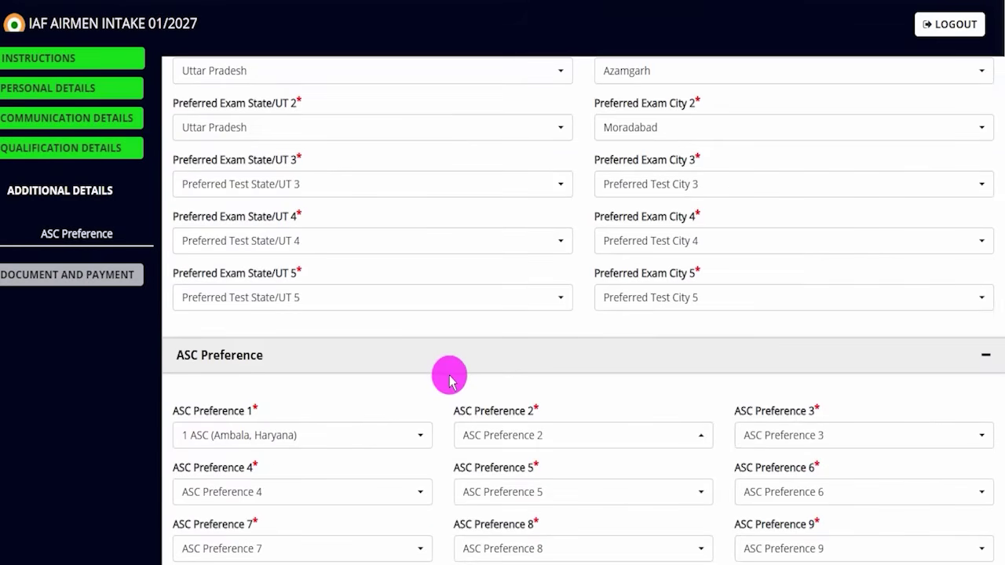
pyautogui.scroll(-3, 426, 348)
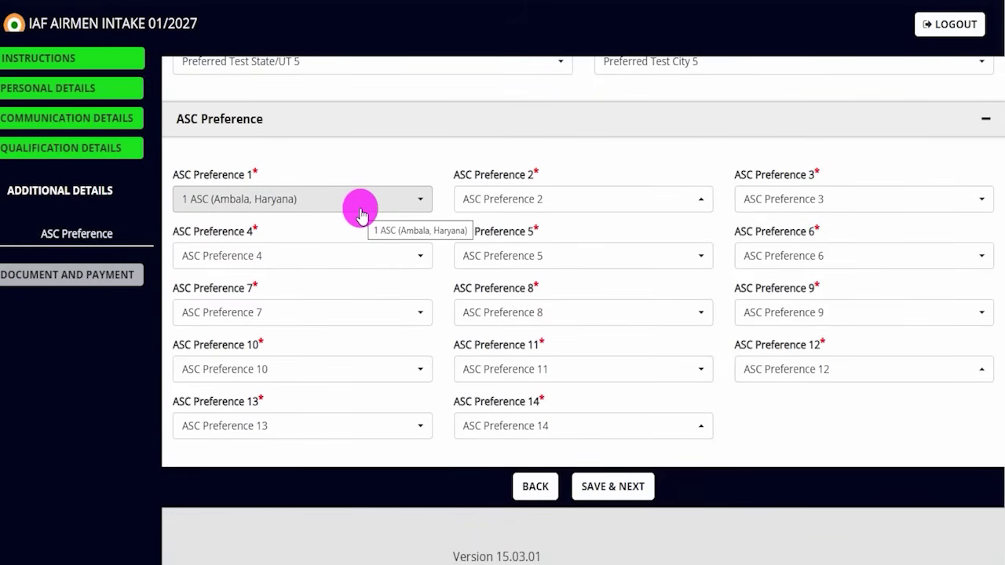
pyautogui.click(360, 208)
pyautogui.click(276, 306)
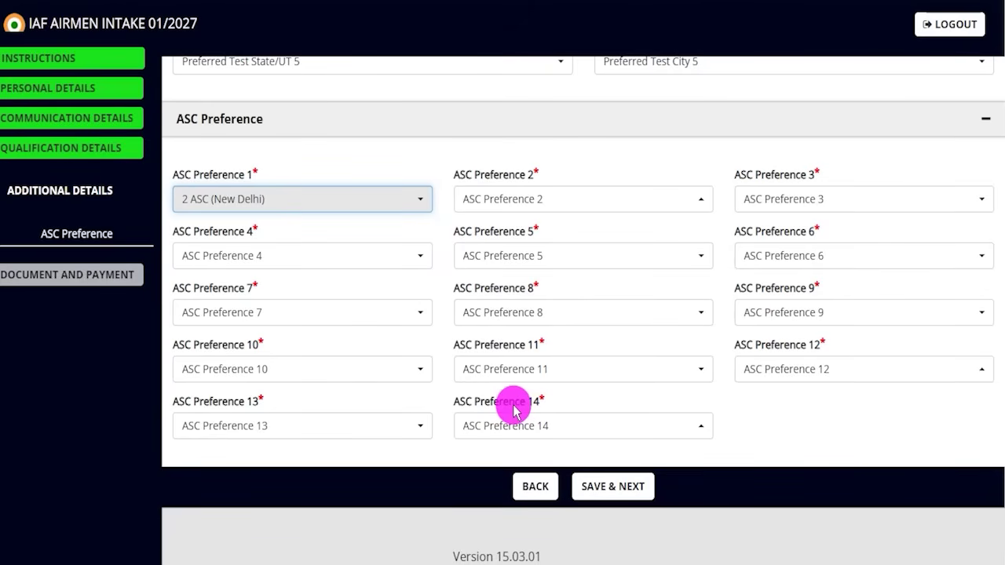
pyautogui.click(534, 421)
pyautogui.click(550, 14)
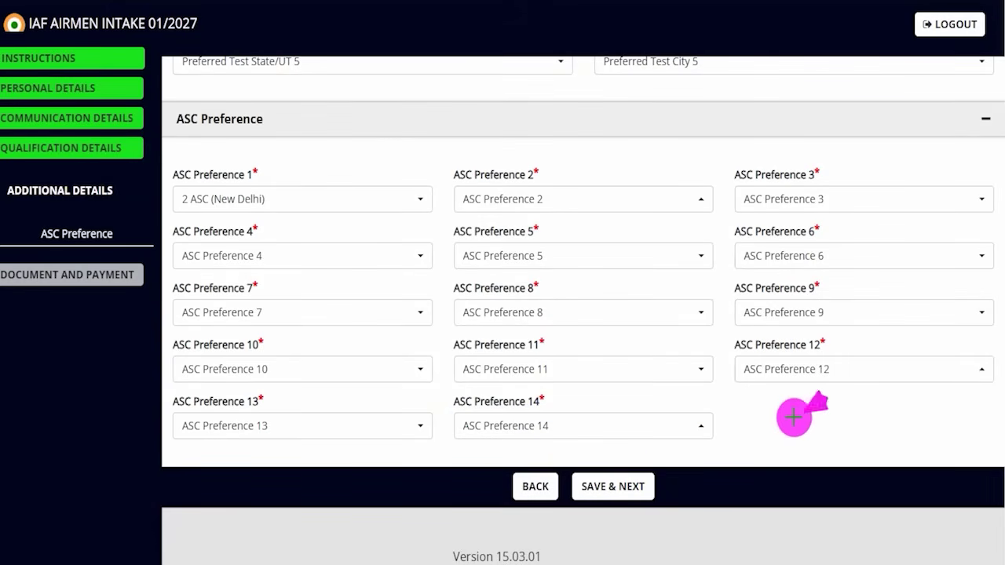
pyautogui.click(638, 481)
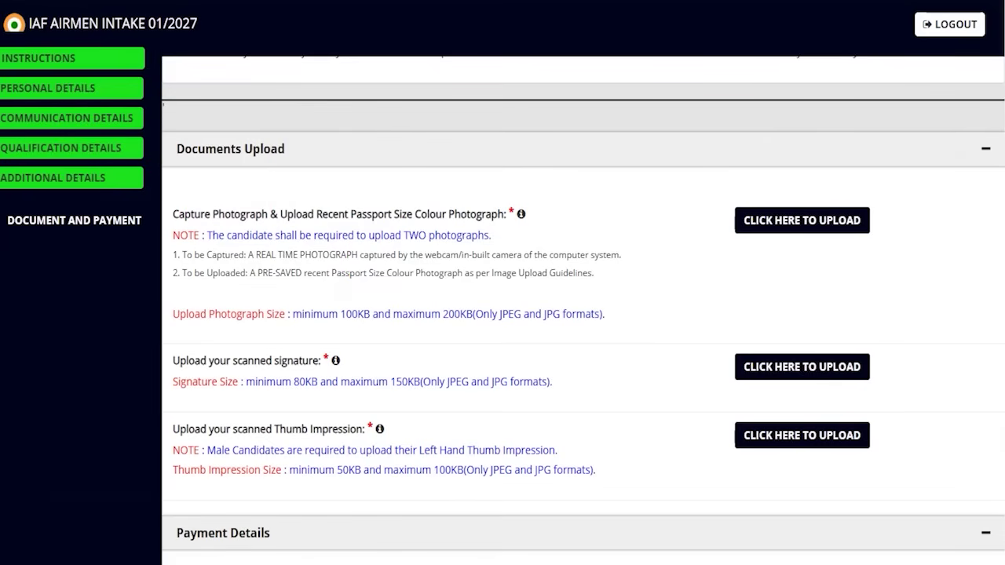
# Examine which documents the upload section requires: captured photograph, passport size photograph, scanned signature and thumb impression.
pyautogui.moveTo(293, 145); pyautogui.dragTo(330, 112)
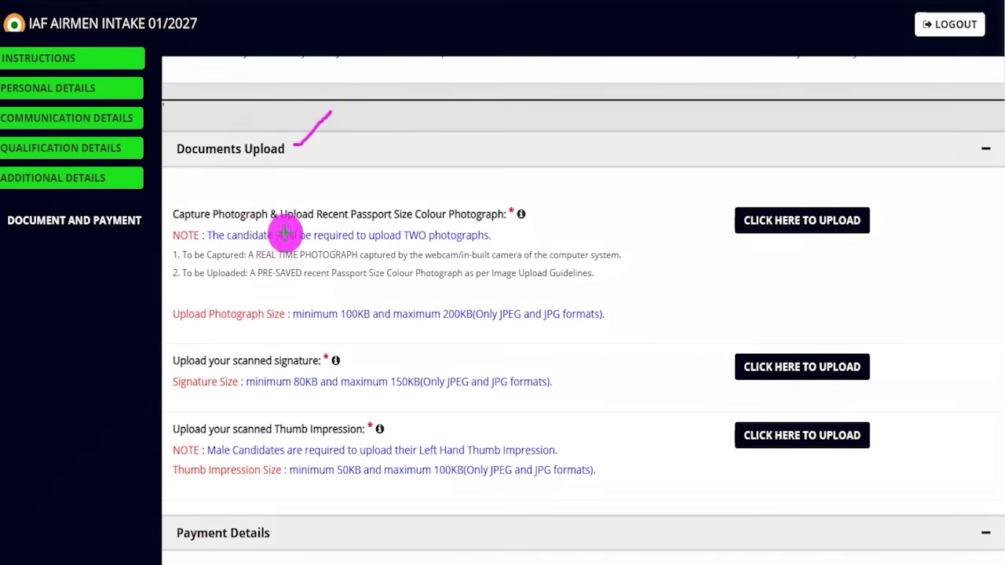
pyautogui.moveTo(198, 225); pyautogui.dragTo(255, 223)
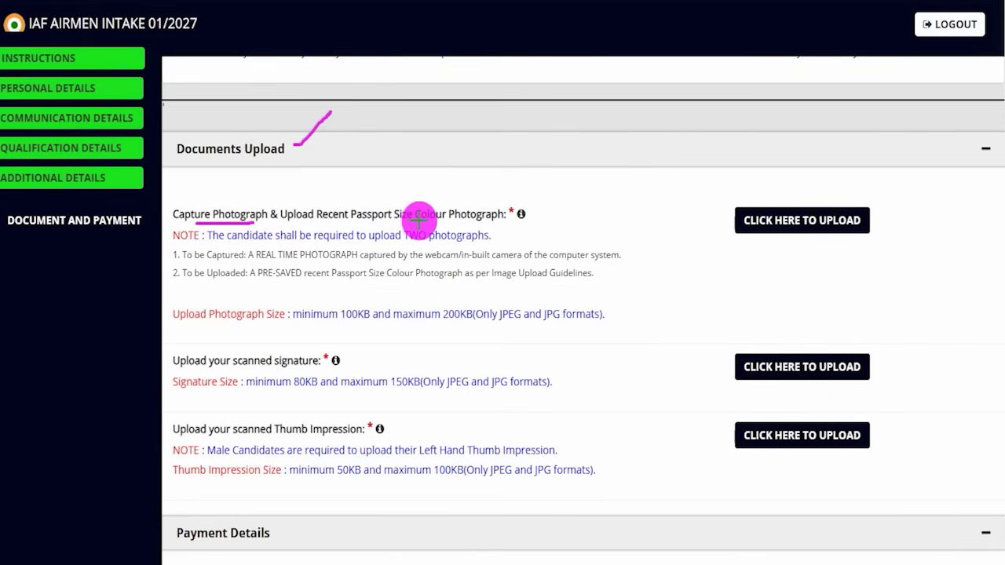
pyautogui.moveTo(381, 224); pyautogui.dragTo(439, 223)
pyautogui.moveTo(234, 368); pyautogui.dragTo(330, 366)
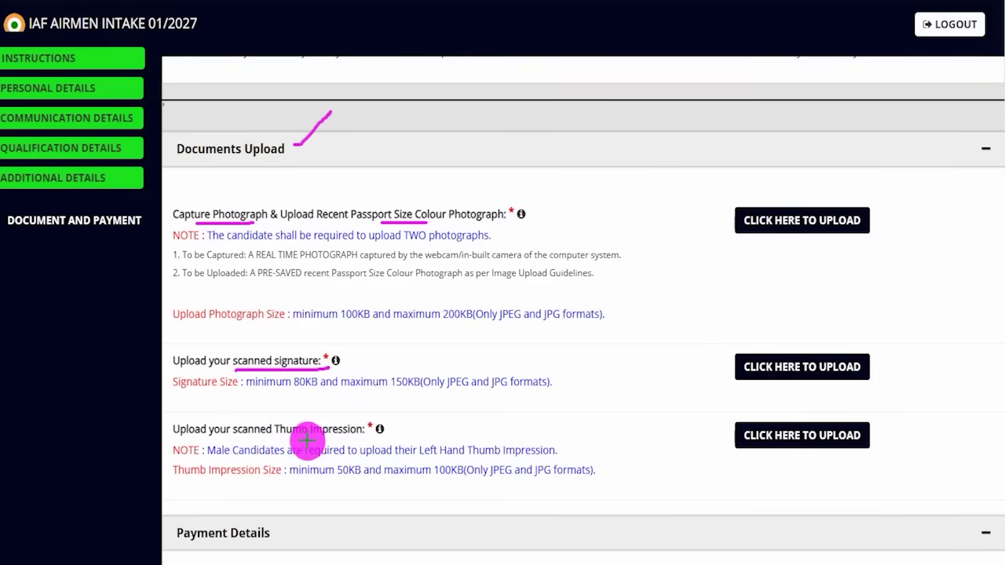
pyautogui.moveTo(274, 442); pyautogui.dragTo(339, 442)
pyautogui.press('Escape')
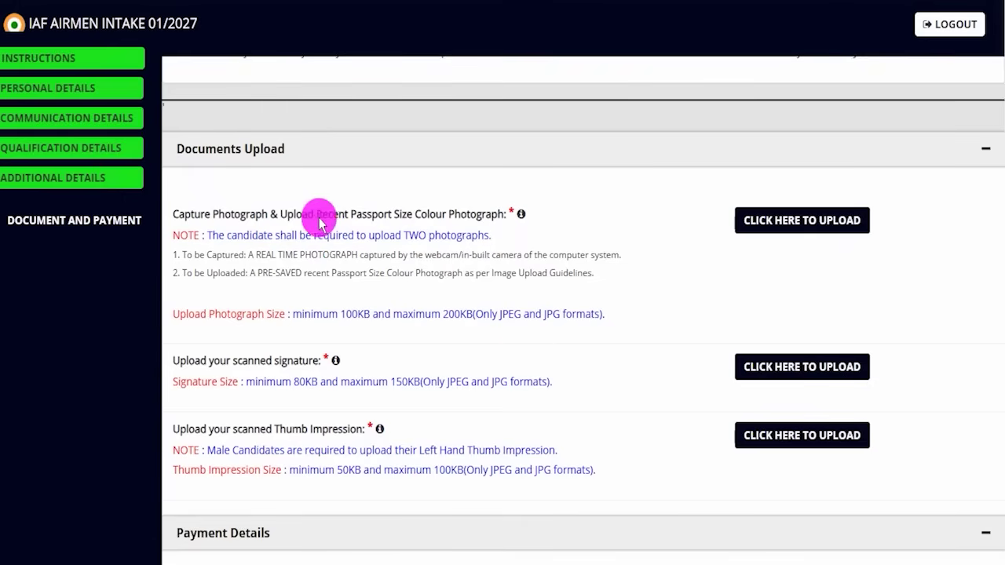
# Open the photograph upload dialog and read the instructions for capturing a live photo.
pyautogui.moveTo(206, 215); pyautogui.dragTo(303, 214)
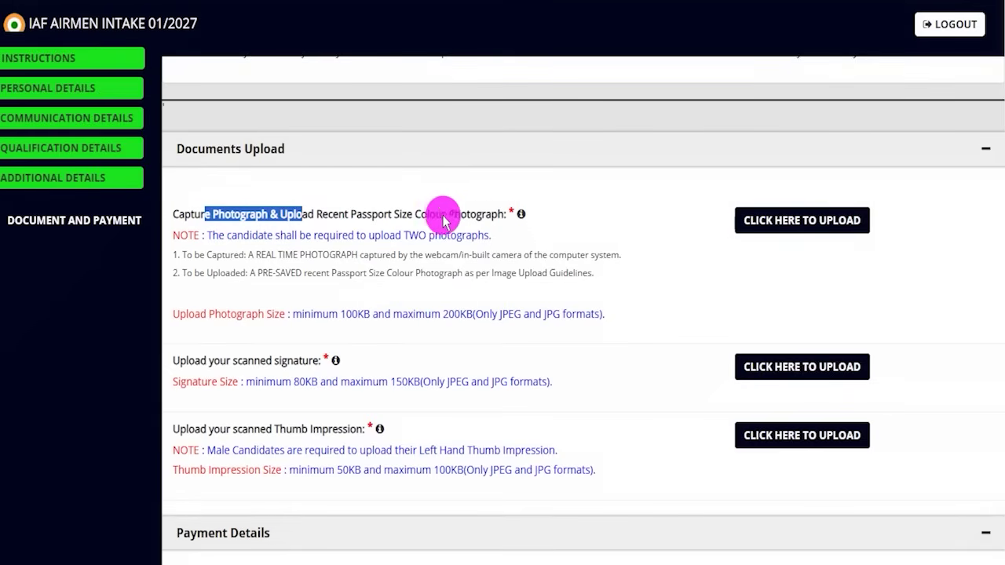
pyautogui.moveTo(388, 214); pyautogui.dragTo(482, 216)
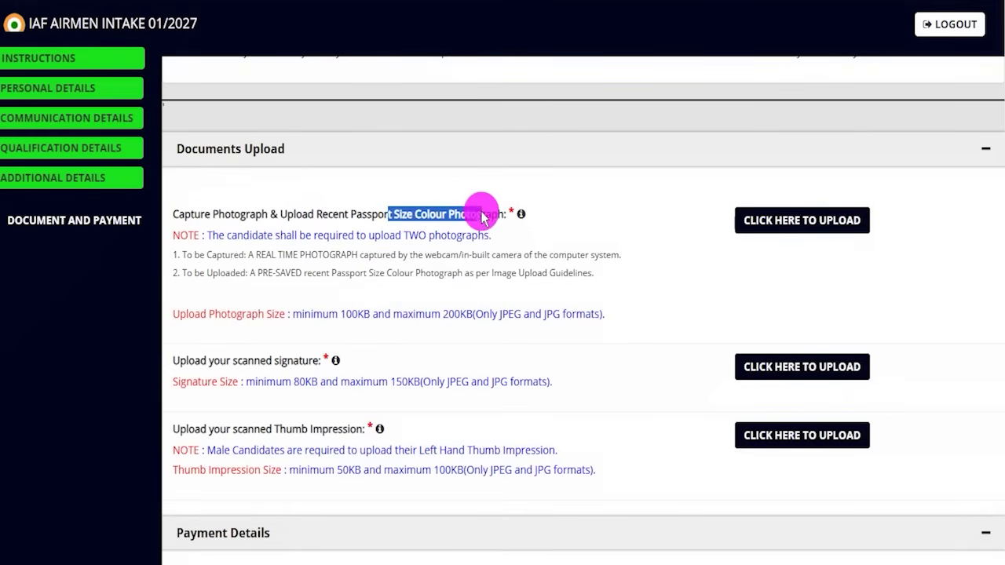
pyautogui.click(785, 227)
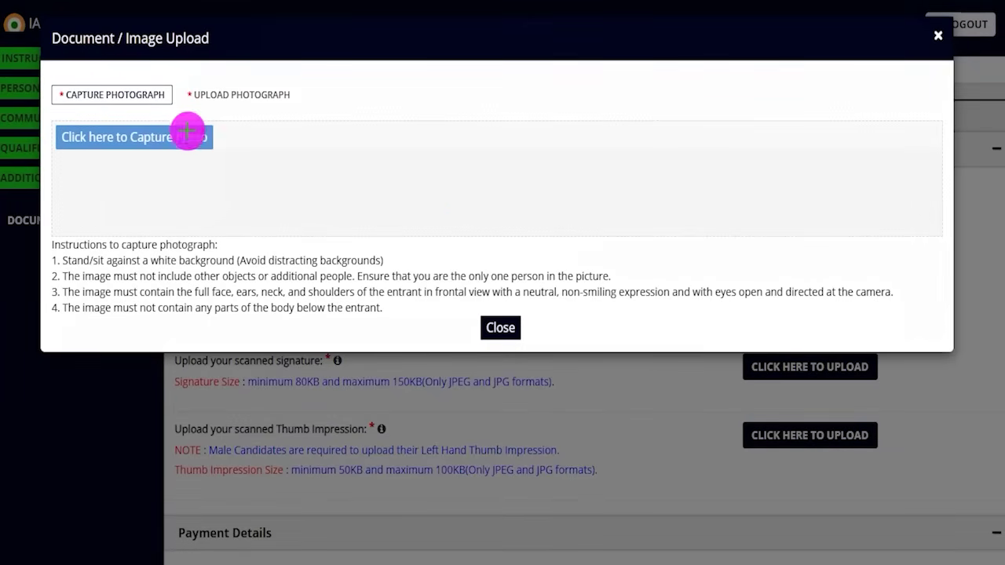
pyautogui.moveTo(209, 143); pyautogui.dragTo(248, 113)
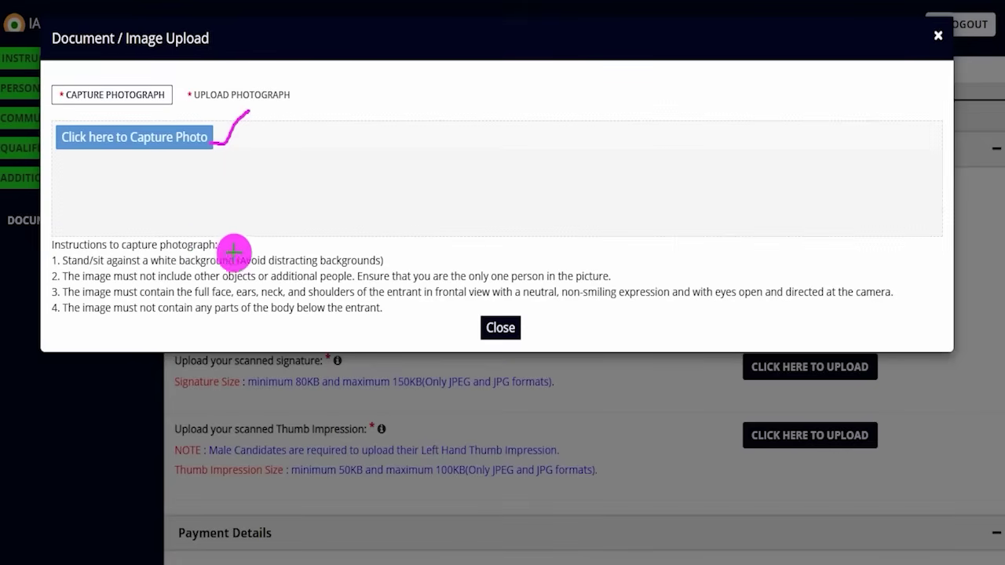
pyautogui.moveTo(384, 262); pyautogui.dragTo(406, 238)
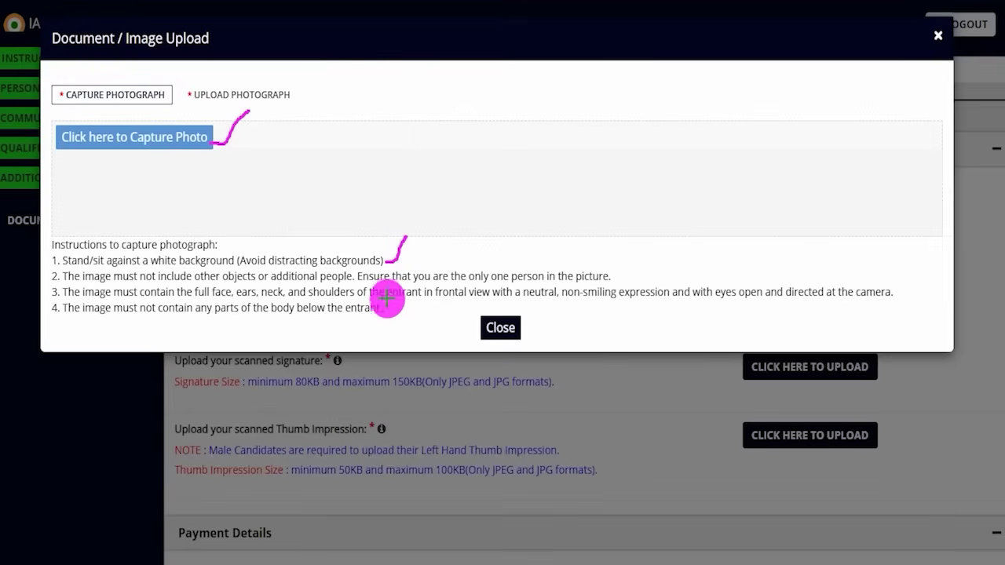
pyautogui.moveTo(387, 308); pyautogui.dragTo(410, 275)
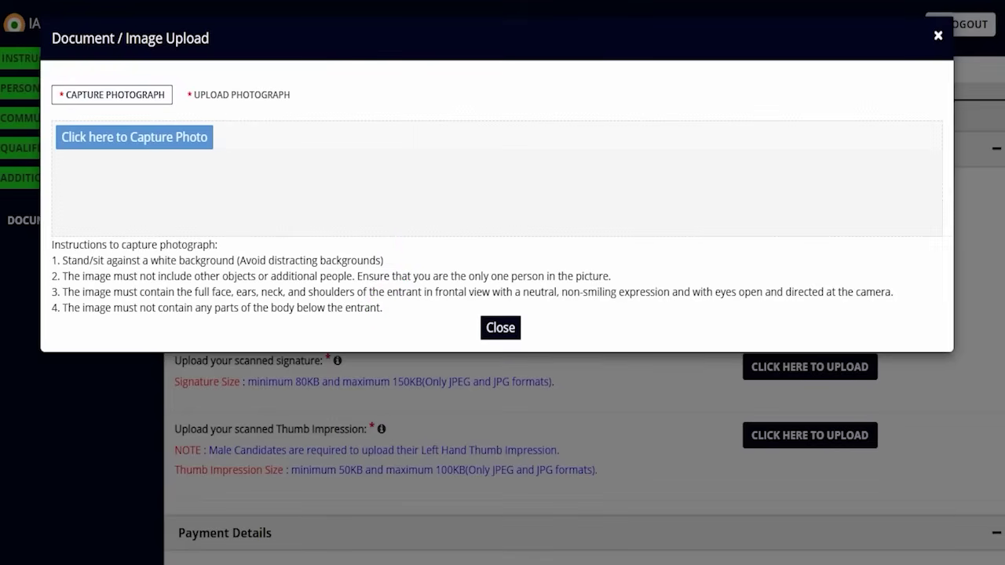
# Check the size, format and dimension requirements for the uploaded passport photograph, and close the photograph upload dialog.
pyautogui.click(251, 98)
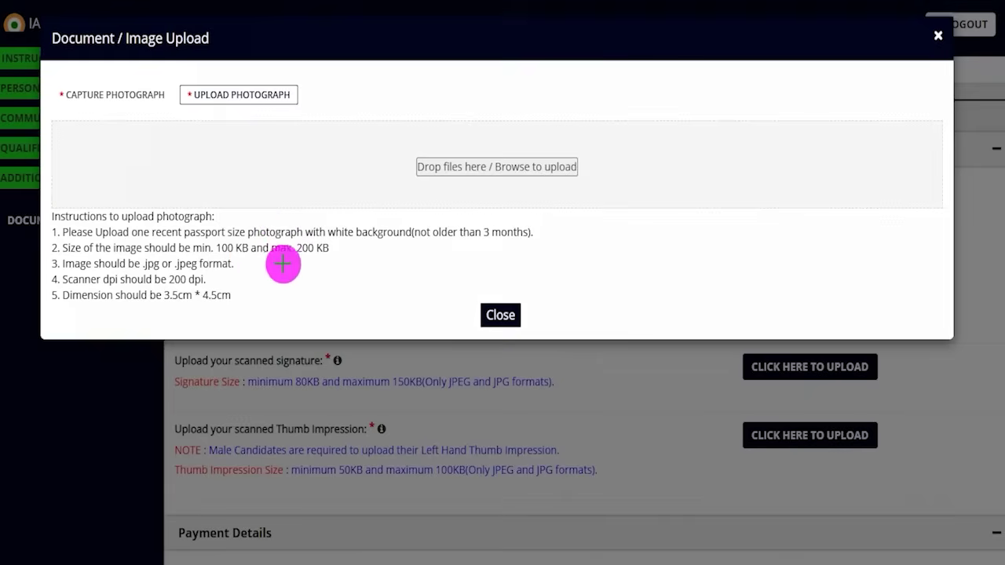
pyautogui.moveTo(225, 254); pyautogui.dragTo(307, 254)
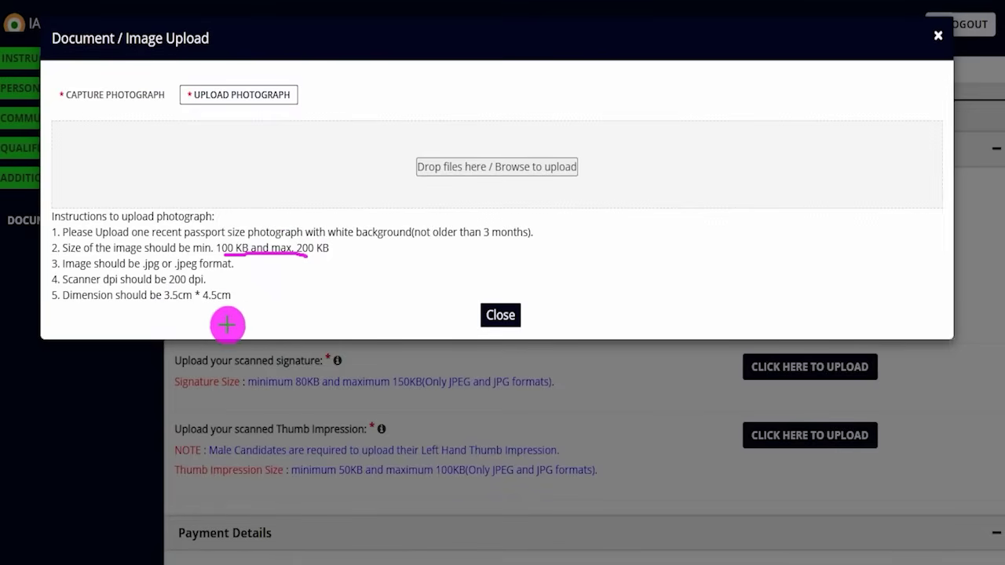
pyautogui.moveTo(165, 305); pyautogui.dragTo(232, 304)
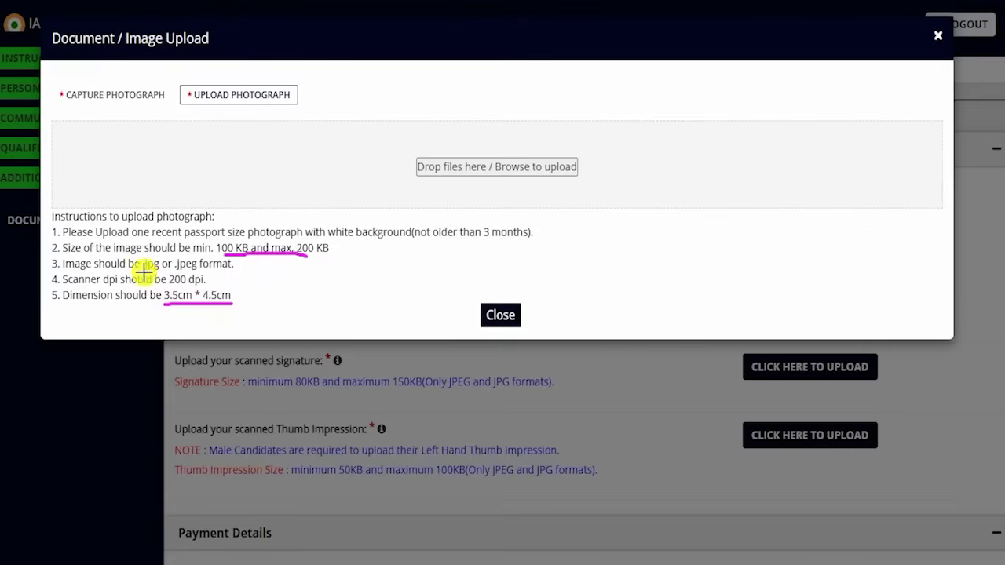
pyautogui.moveTo(144, 271); pyautogui.dragTo(212, 273)
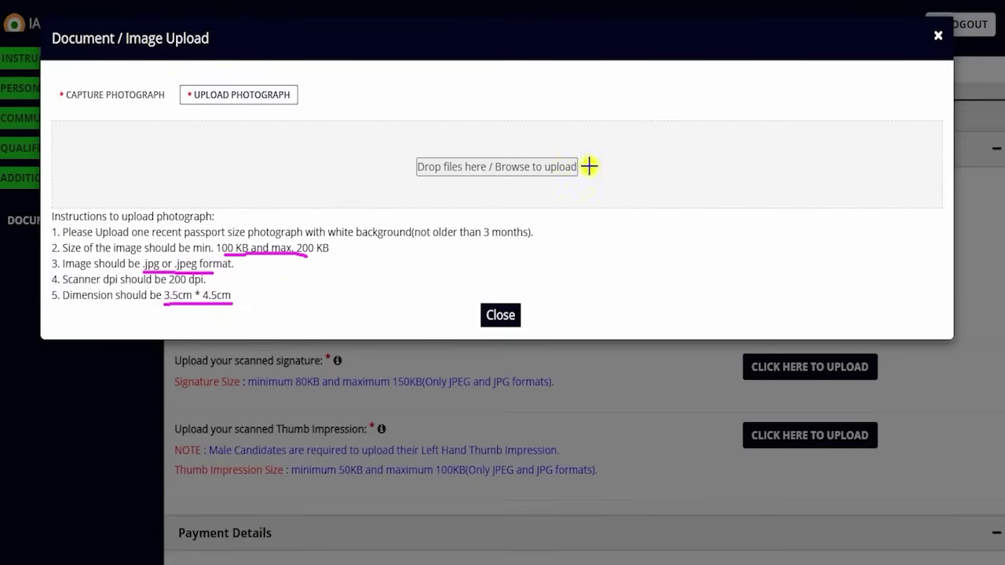
pyautogui.moveTo(589, 166); pyautogui.dragTo(658, 113)
pyautogui.moveTo(549, 146); pyautogui.dragTo(612, 81)
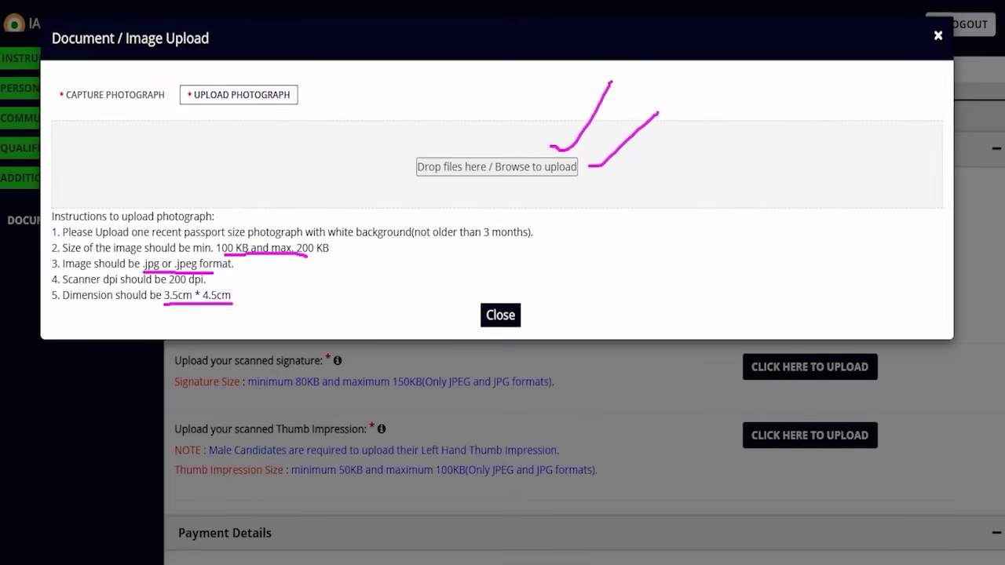
pyautogui.press('Escape')
pyautogui.click(483, 316)
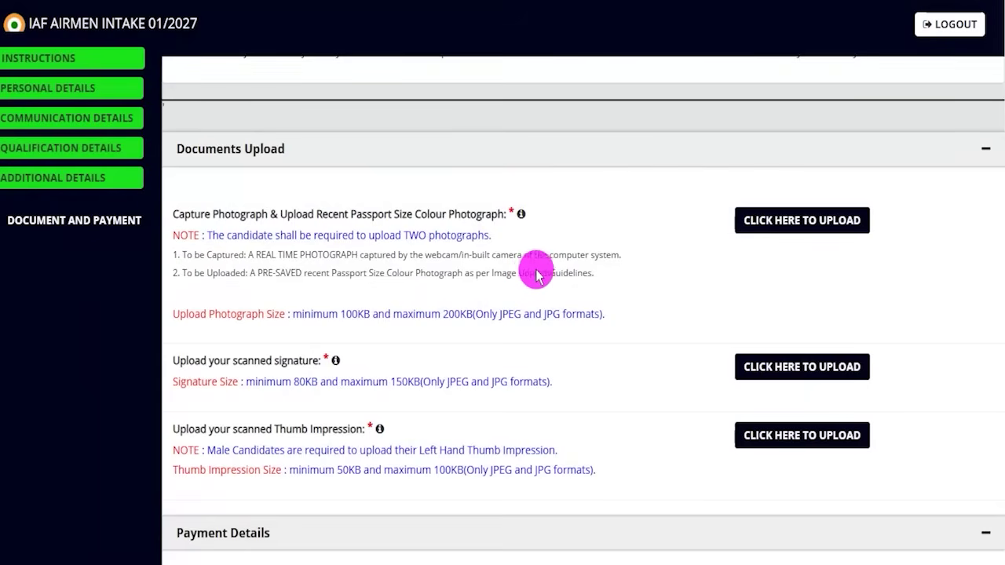
# Open the scanned signature upload dialog, check its file size and format requirements, and close it.
pyautogui.moveTo(201, 362); pyautogui.dragTo(298, 362)
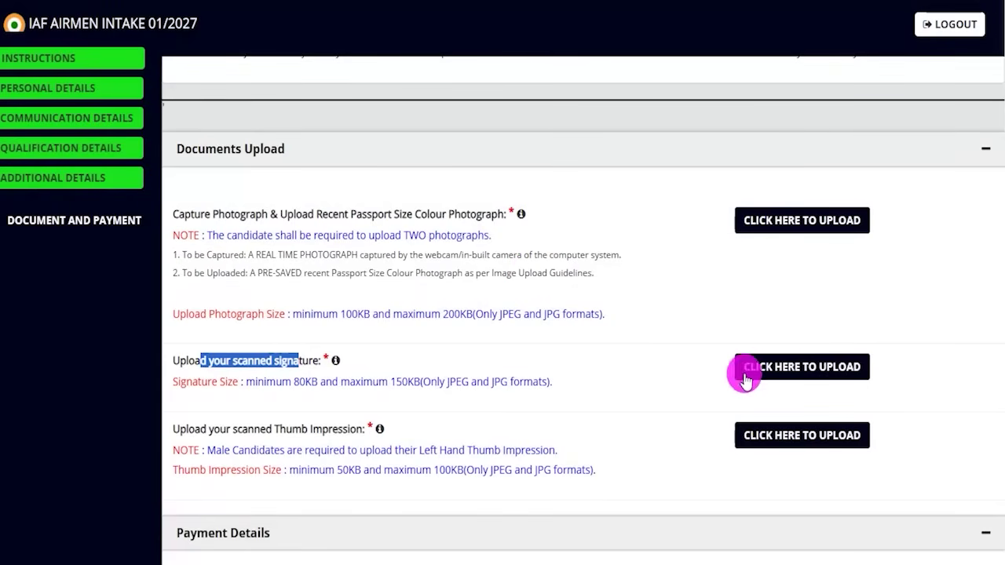
pyautogui.click(803, 365)
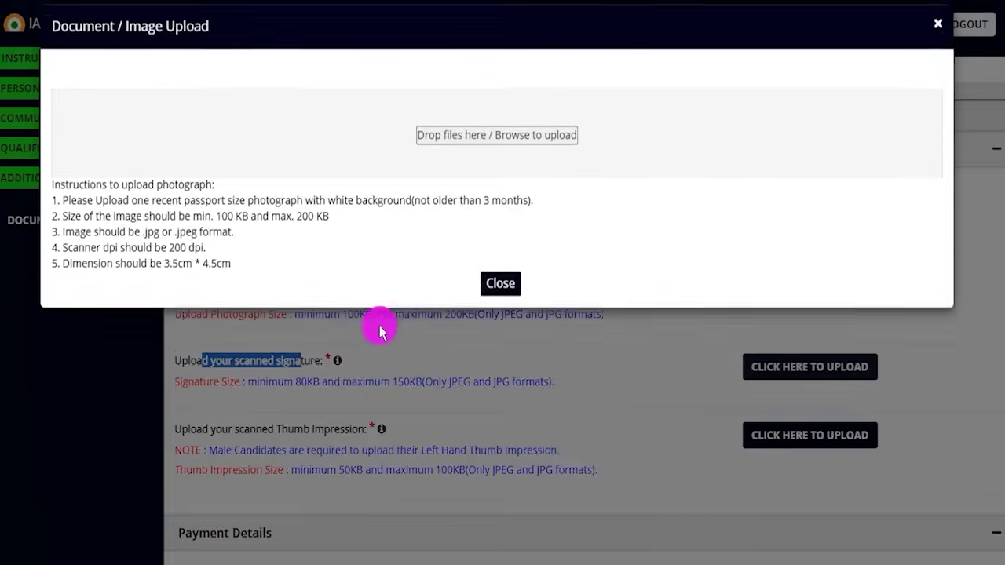
pyautogui.moveTo(243, 217); pyautogui.dragTo(415, 217)
pyautogui.click(581, 150)
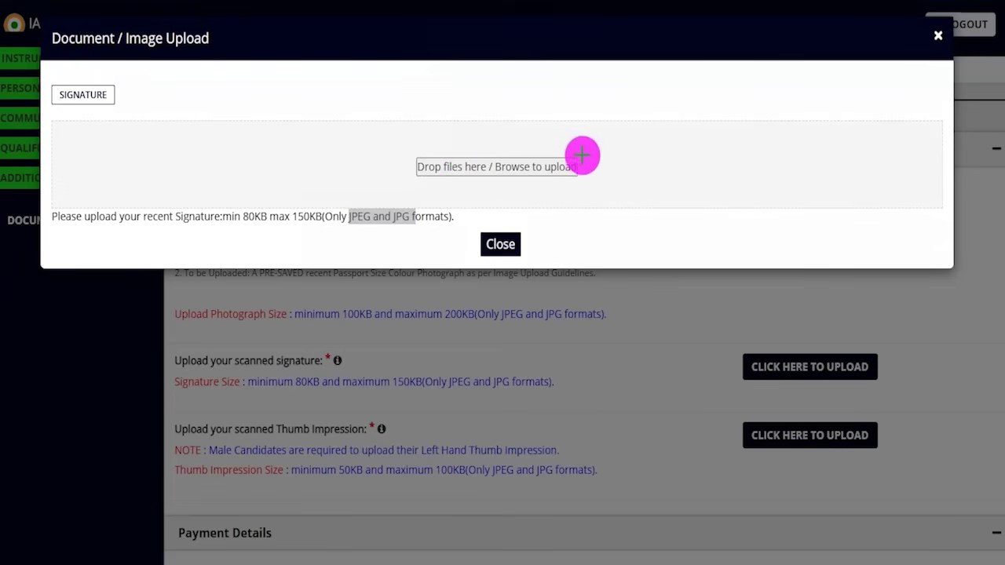
pyautogui.moveTo(582, 157); pyautogui.dragTo(617, 110)
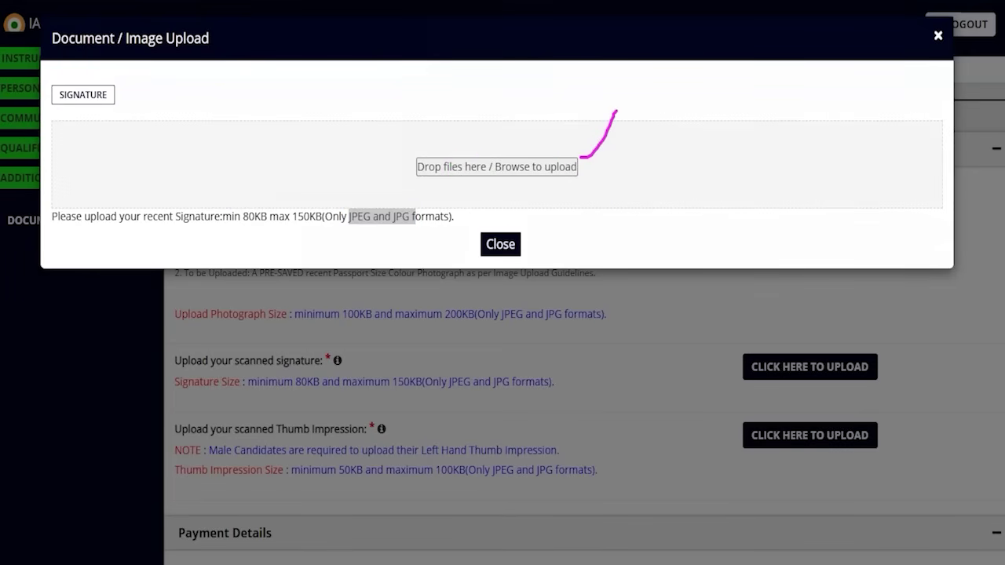
pyautogui.click(499, 244)
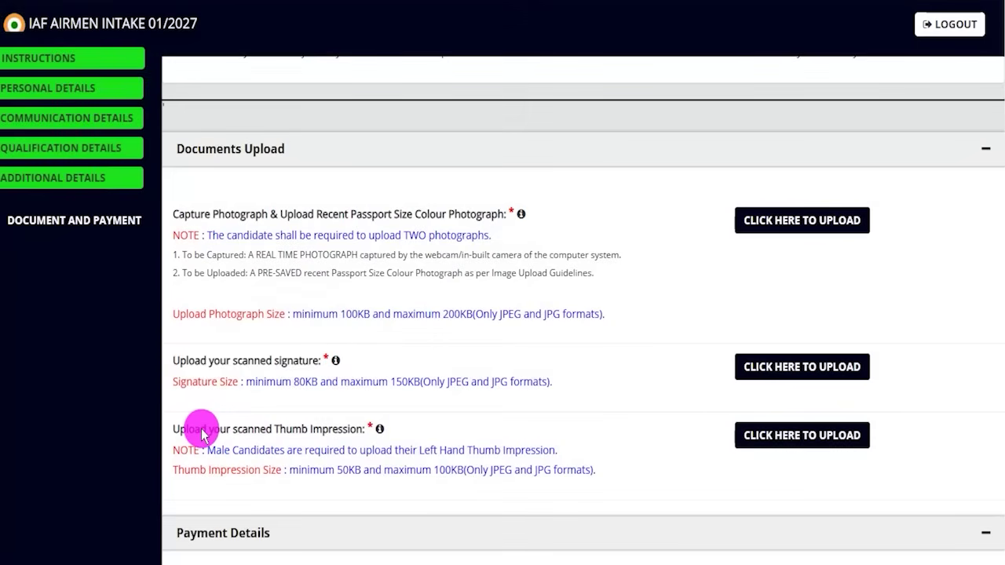
# Open the scanned thumb impression upload dialog, check its file size, format and hand requirements, and close it.
pyautogui.moveTo(202, 432); pyautogui.dragTo(340, 431)
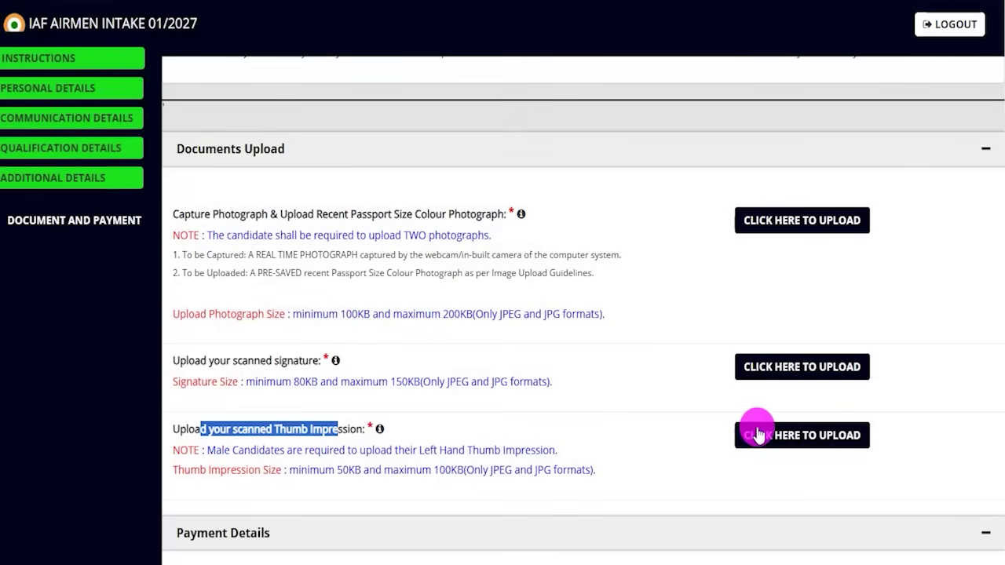
pyautogui.click(811, 441)
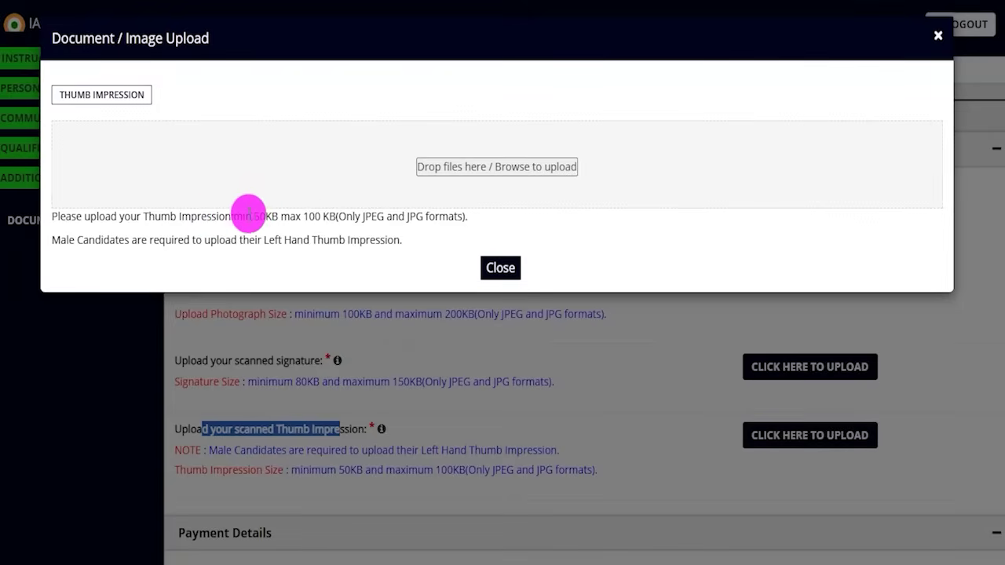
pyautogui.moveTo(254, 213); pyautogui.dragTo(402, 219)
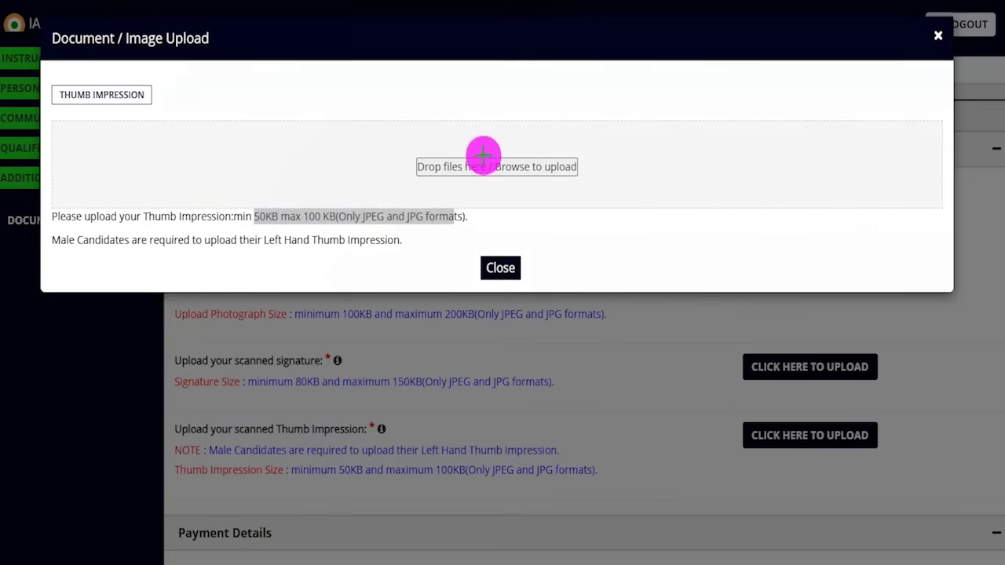
pyautogui.moveTo(483, 154); pyautogui.dragTo(542, 80)
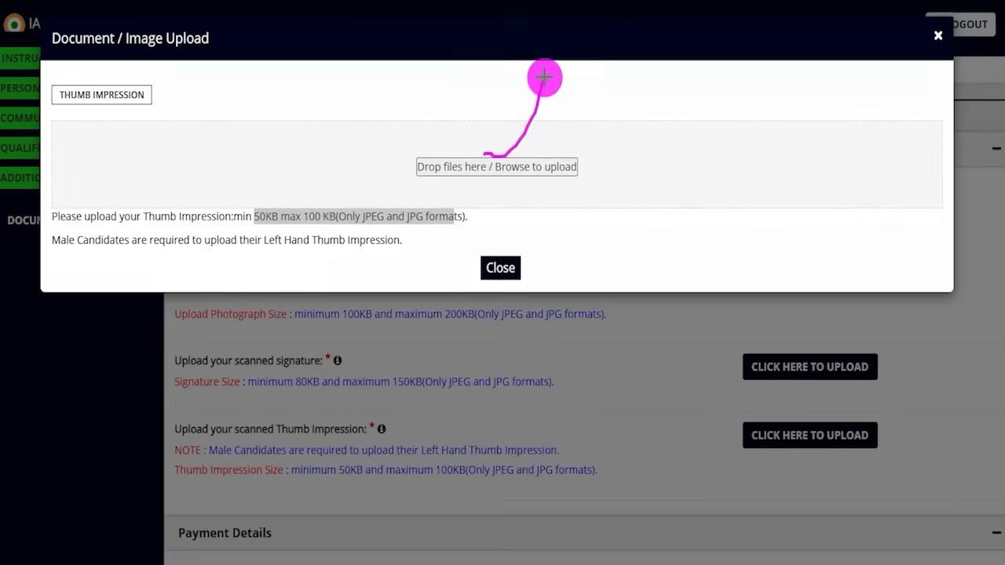
pyautogui.moveTo(591, 167); pyautogui.dragTo(640, 95)
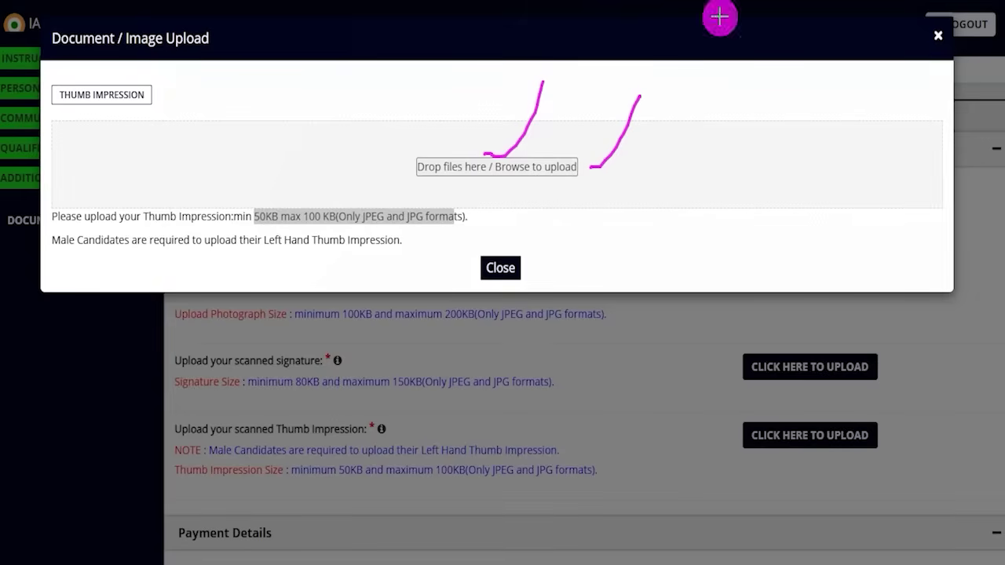
pyautogui.click(487, 265)
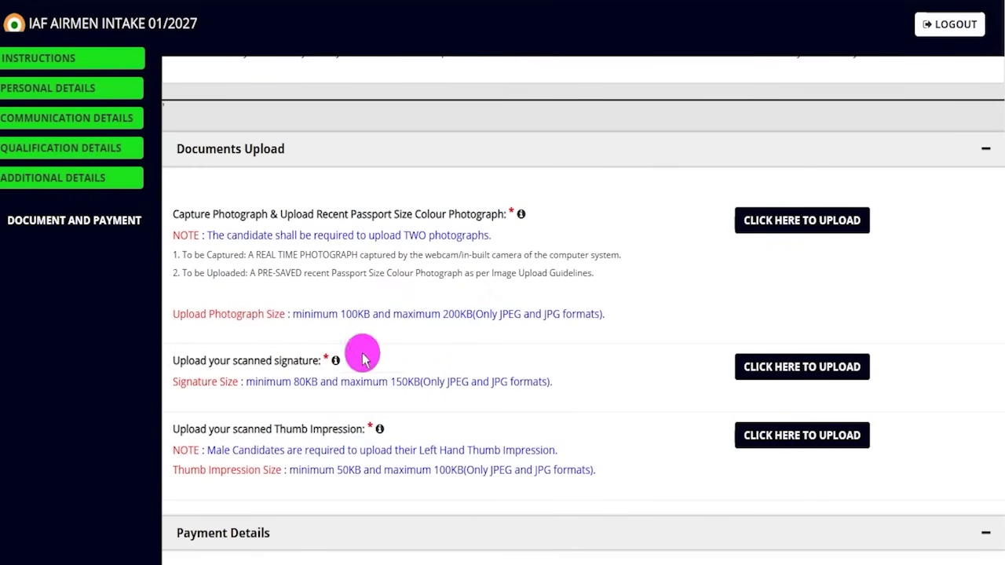
# Check the applicable registration fee including GST under the payment details and compare it with the recruitment notice page.
pyautogui.scroll(-6, 381, 527)
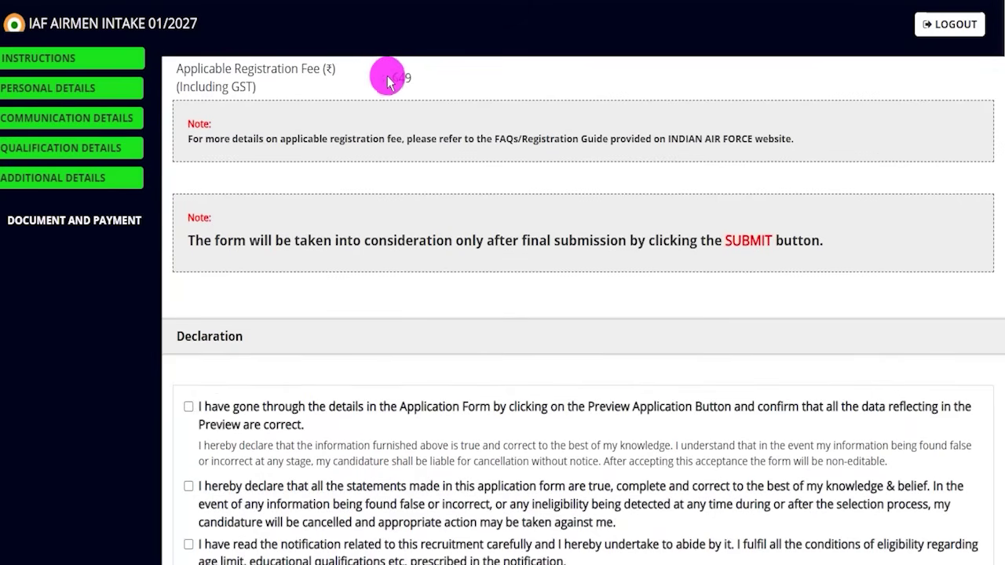
pyautogui.doubleClick(398, 77)
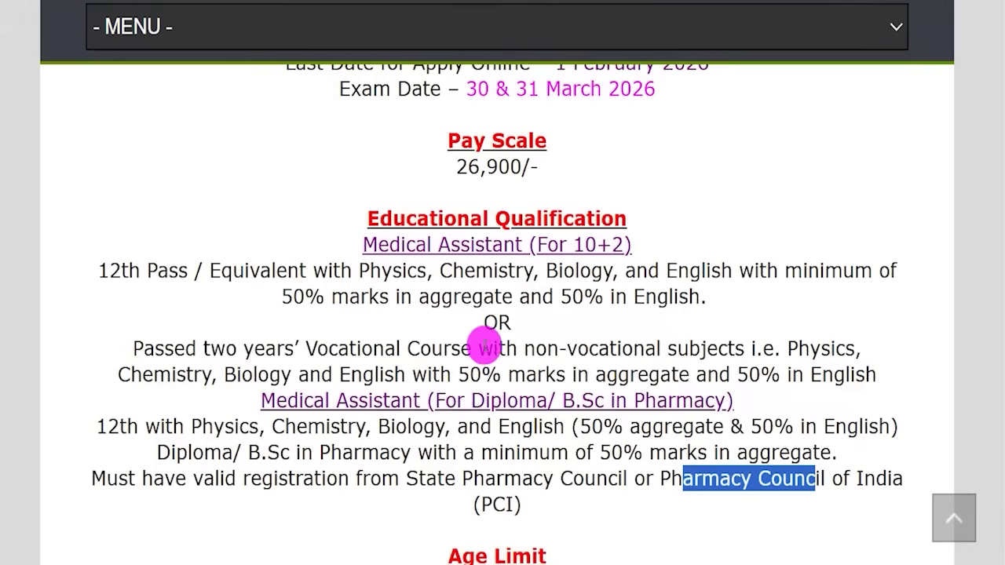
pyautogui.scroll(-6, 482, 343)
pyautogui.moveTo(496, 318); pyautogui.dragTo(609, 316)
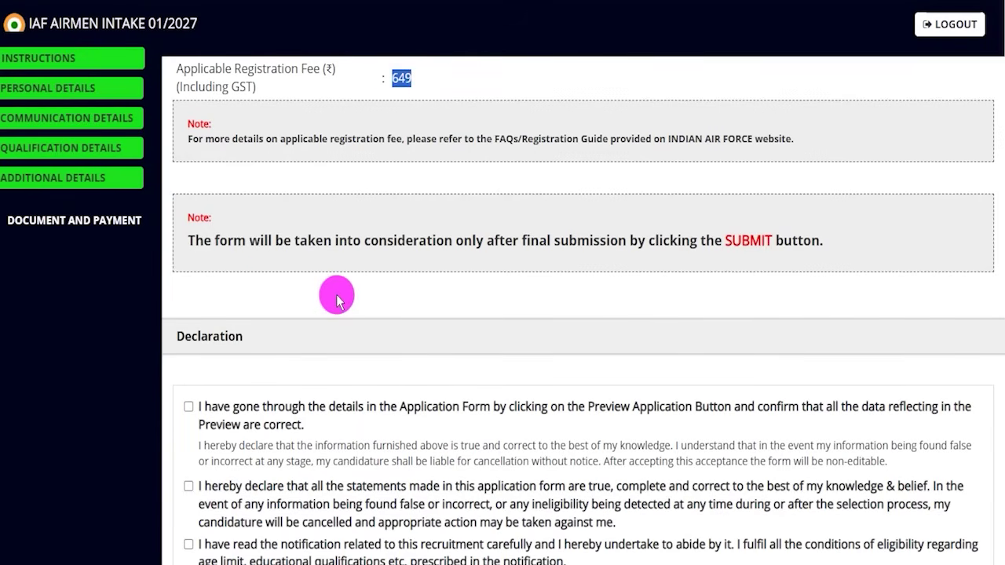
# Accept all five declaration statements, including the consent to EdCIL and Indian Air Force using biometric data.
pyautogui.scroll(-2, 337, 298)
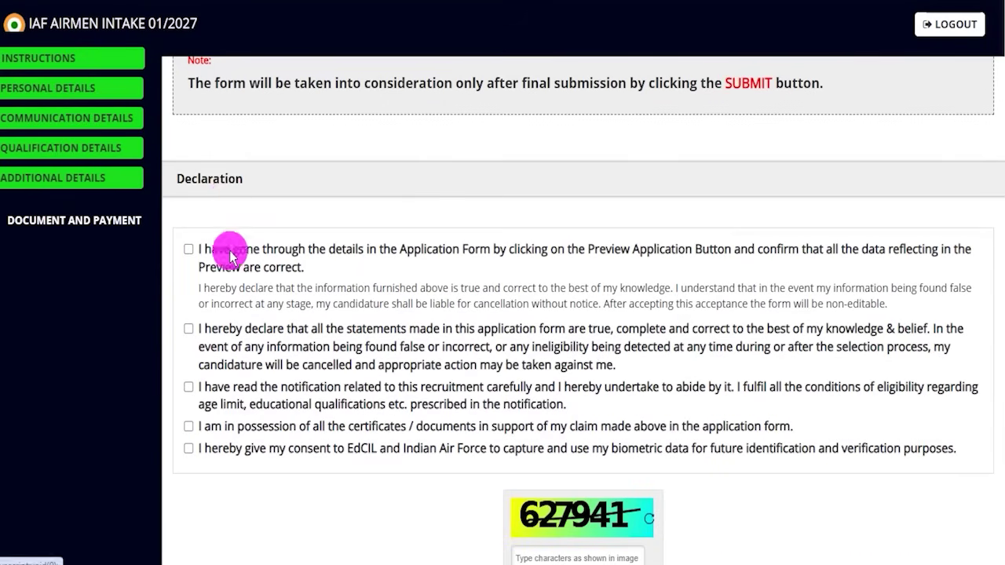
pyautogui.scroll(-1, 230, 255)
pyautogui.click(191, 172)
pyautogui.click(190, 251)
pyautogui.click(189, 308)
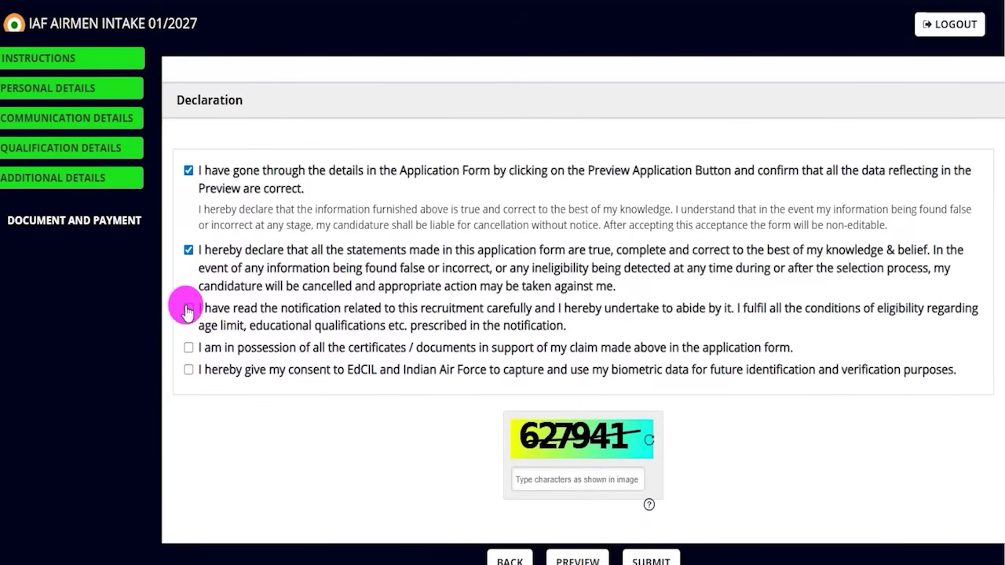
pyautogui.click(188, 370)
pyautogui.scroll(-1, 357, 375)
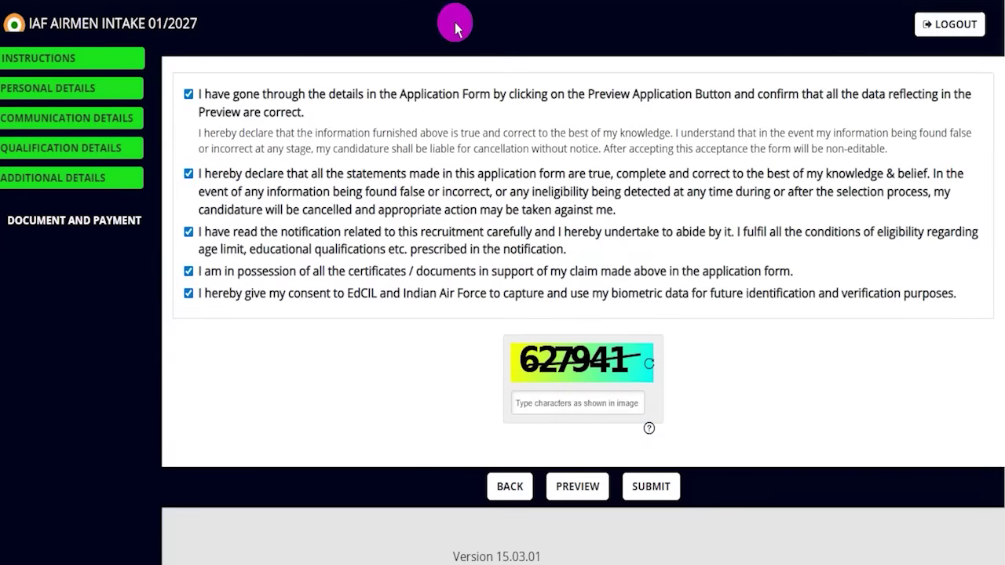
# Examine the captcha field and the options for previewing, going back and submitting the application.
pyautogui.moveTo(571, 378)
pyautogui.mouseDown()
pyautogui.moveTo(629, 375)
pyautogui.moveTo(682, 339)
pyautogui.mouseUp()
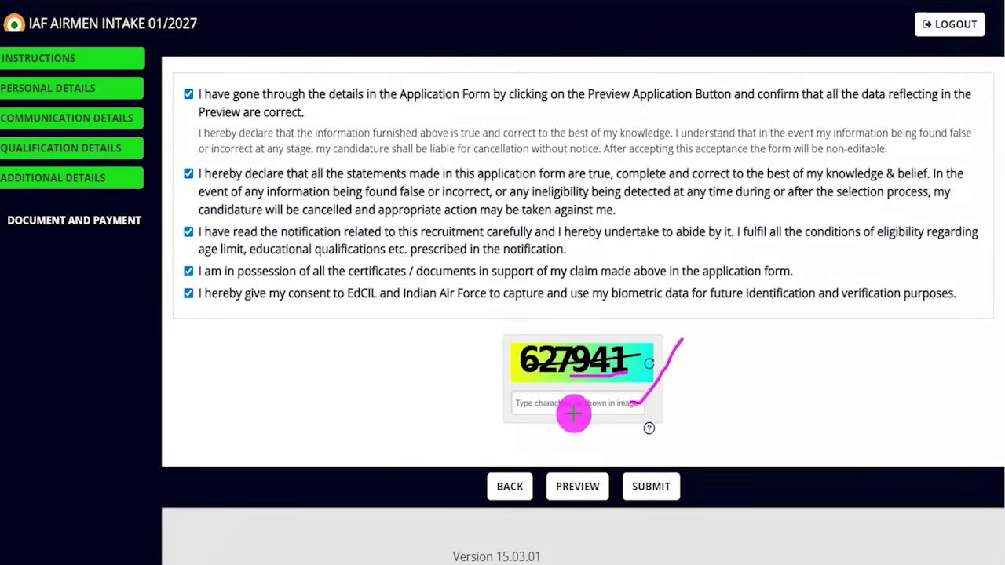
pyautogui.moveTo(467, 342)
pyautogui.mouseDown()
pyautogui.moveTo(561, 471)
pyautogui.moveTo(558, 450)
pyautogui.mouseUp()
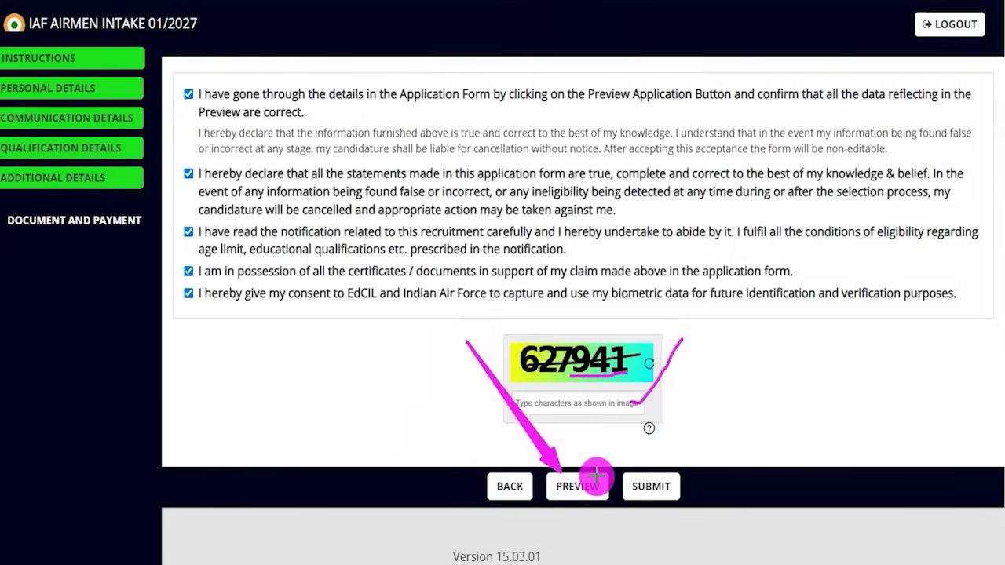
pyautogui.moveTo(369, 362); pyautogui.dragTo(494, 469)
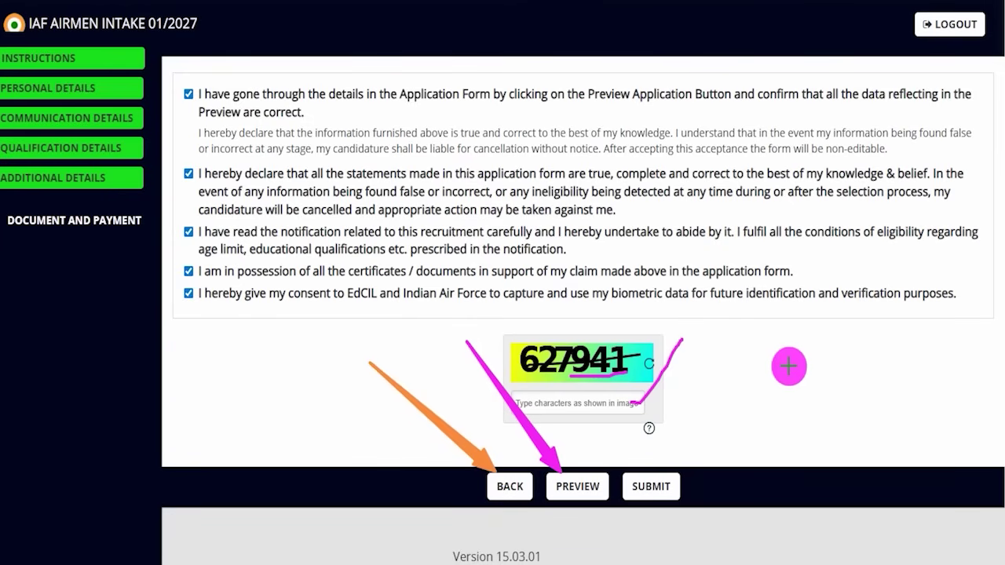
pyautogui.moveTo(799, 343)
pyautogui.mouseDown()
pyautogui.moveTo(767, 397)
pyautogui.moveTo(683, 475)
pyautogui.mouseUp()
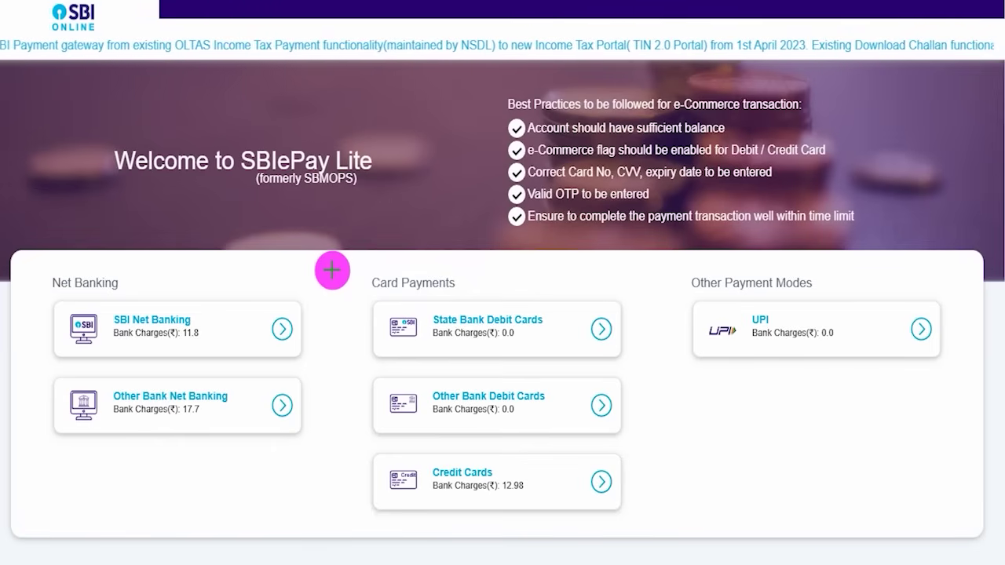
# Review the net banking, card and other payment modes on SBIePay Lite, and choose UPI.
pyautogui.moveTo(122, 291); pyautogui.dragTo(157, 254)
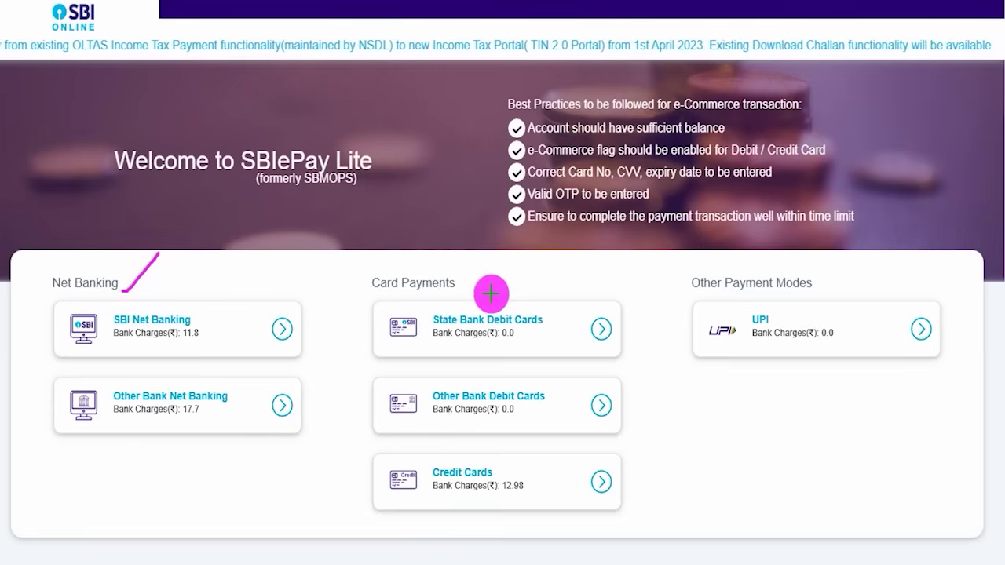
pyautogui.moveTo(461, 290); pyautogui.dragTo(497, 256)
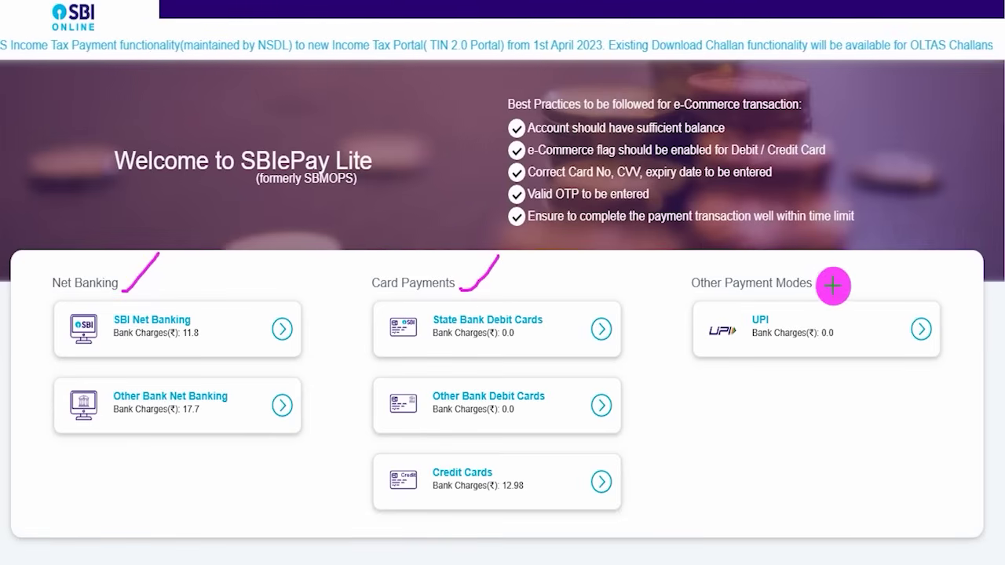
pyautogui.moveTo(818, 279); pyautogui.dragTo(871, 212)
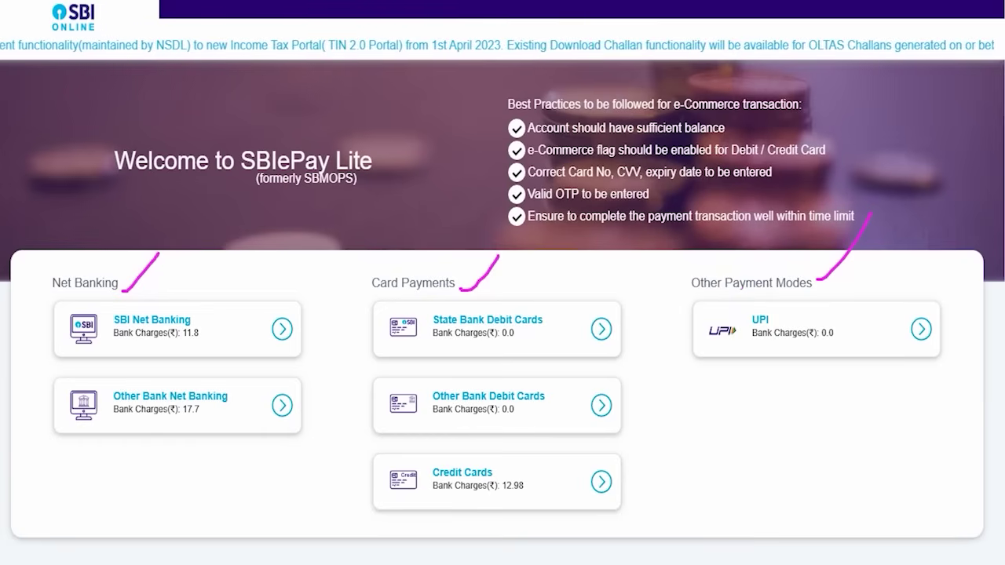
pyautogui.moveTo(675, 293)
pyautogui.mouseDown()
pyautogui.moveTo(931, 330)
pyautogui.moveTo(961, 390)
pyautogui.mouseUp()
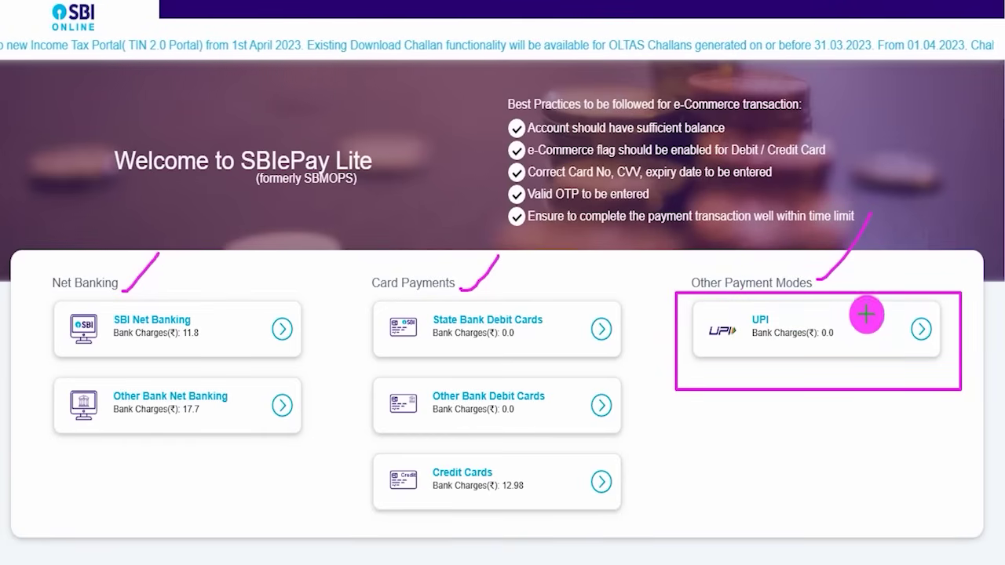
pyautogui.moveTo(910, 317); pyautogui.dragTo(930, 281)
pyautogui.click(921, 329)
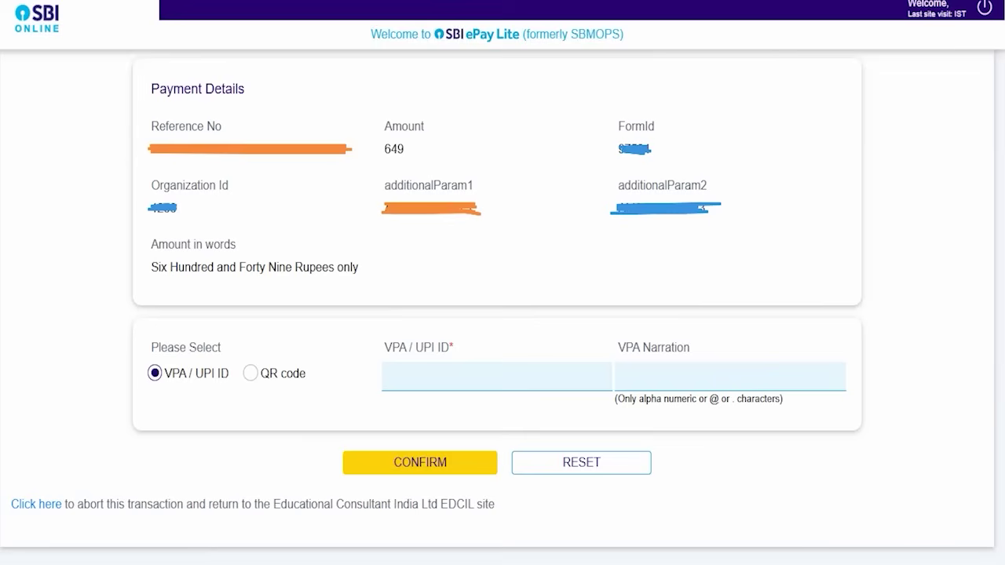
# Review the payment details and the VPA / UPI ID and QR code options for paying the fee.
pyautogui.moveTo(269, 107); pyautogui.dragTo(290, 79)
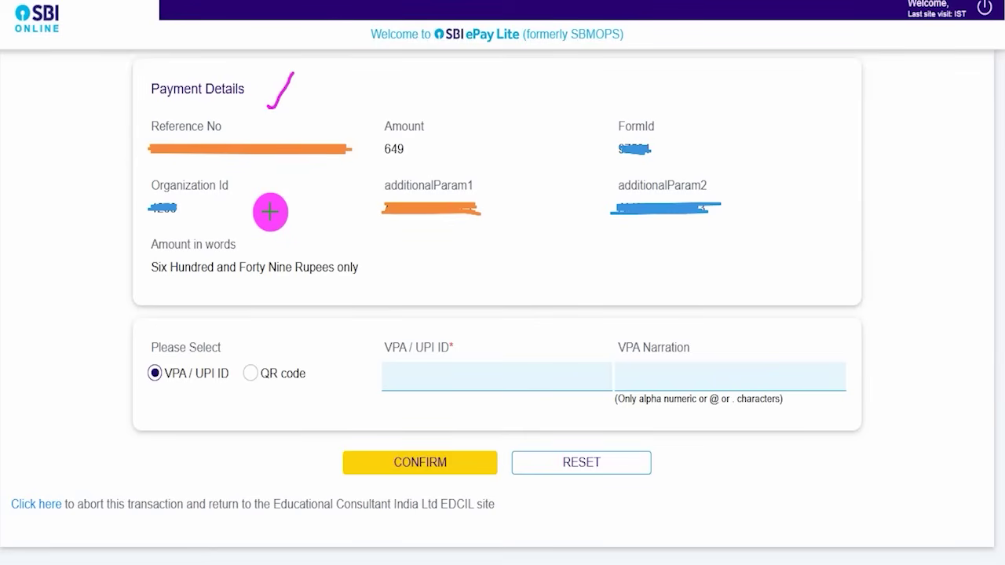
pyautogui.moveTo(145, 388); pyautogui.dragTo(174, 369)
pyautogui.moveTo(277, 391); pyautogui.dragTo(325, 345)
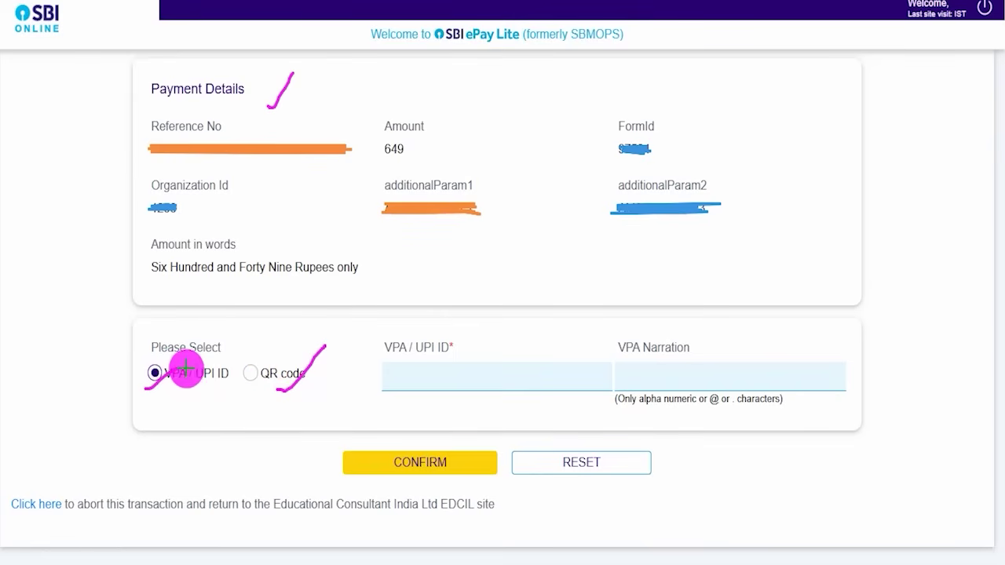
pyautogui.moveTo(162, 363); pyautogui.dragTo(182, 344)
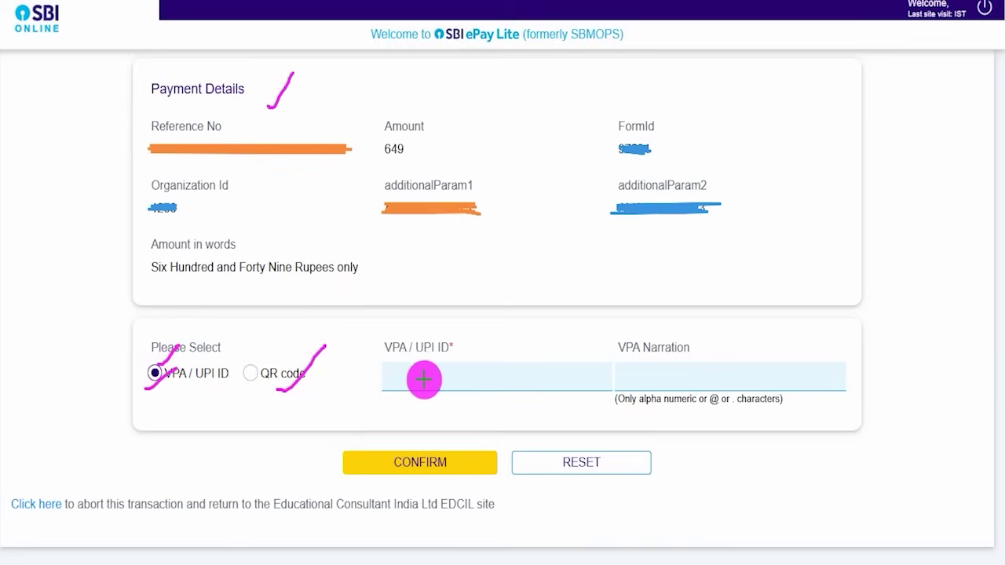
pyautogui.moveTo(411, 379); pyautogui.dragTo(500, 380)
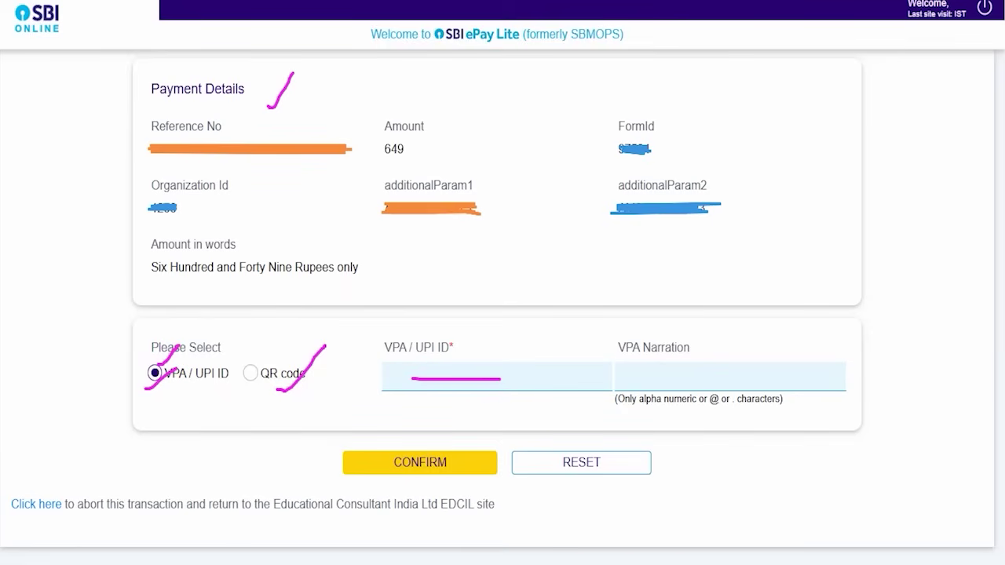
# Choose QR code as the UPI payment method and confirm the payment.
pyautogui.moveTo(104, 459); pyautogui.dragTo(328, 460)
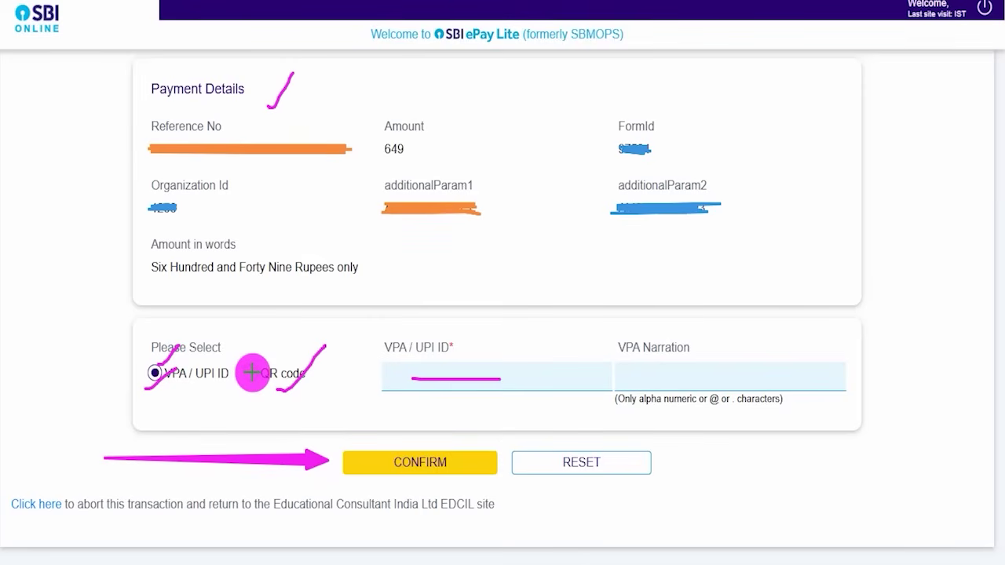
pyautogui.moveTo(250, 374); pyautogui.dragTo(274, 341)
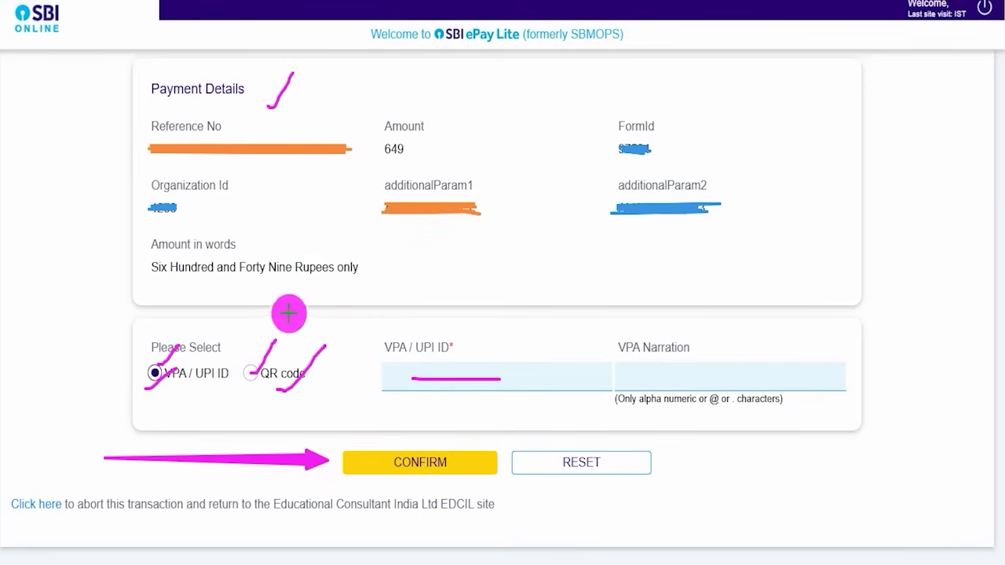
pyautogui.click(449, 461)
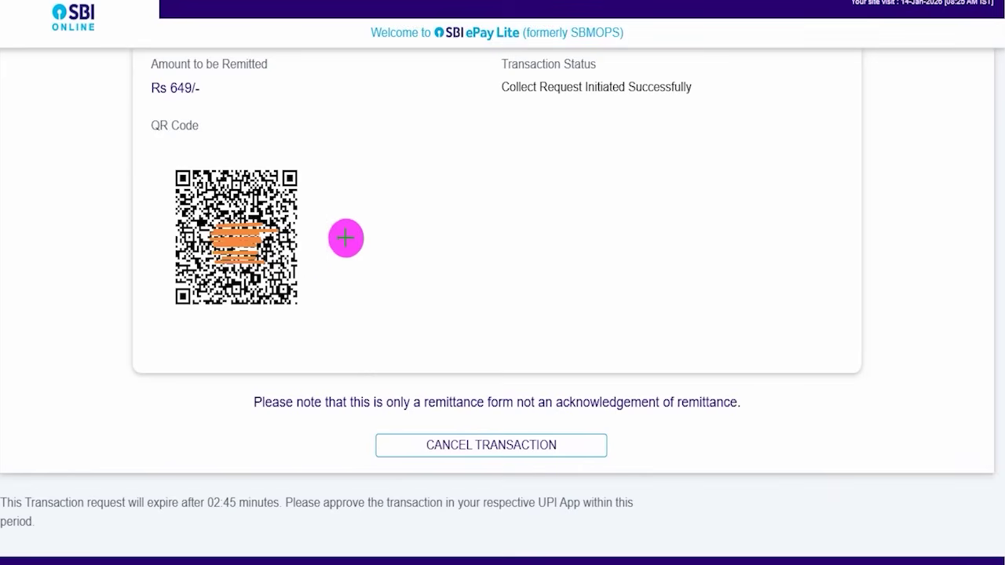
# Examine the generated QR code for paying the registration fee through a UPI app.
pyautogui.moveTo(316, 253); pyautogui.dragTo(380, 196)
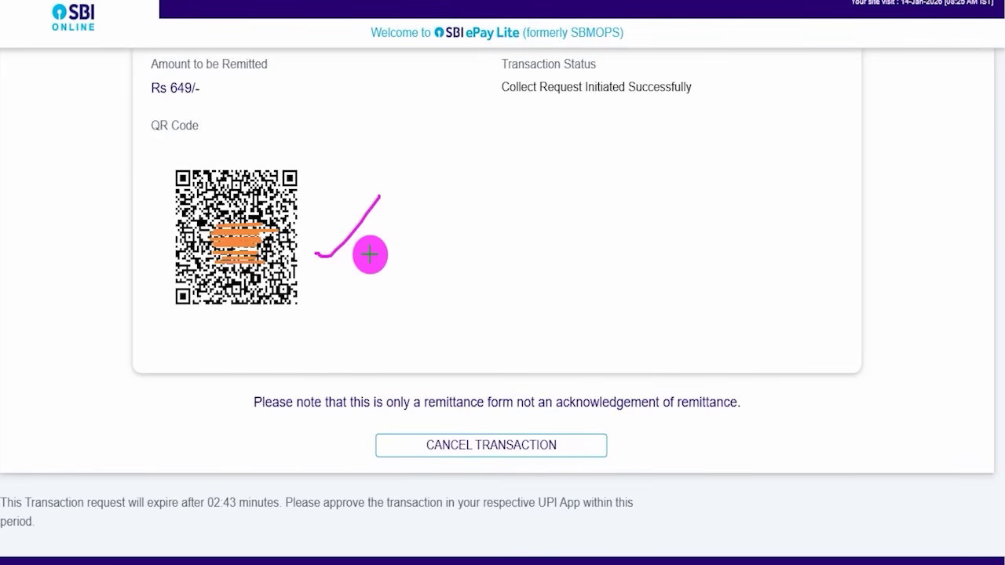
pyautogui.moveTo(323, 278); pyautogui.dragTo(389, 232)
pyautogui.moveTo(320, 295)
pyautogui.mouseDown()
pyautogui.moveTo(335, 303)
pyautogui.moveTo(391, 247)
pyautogui.mouseUp()
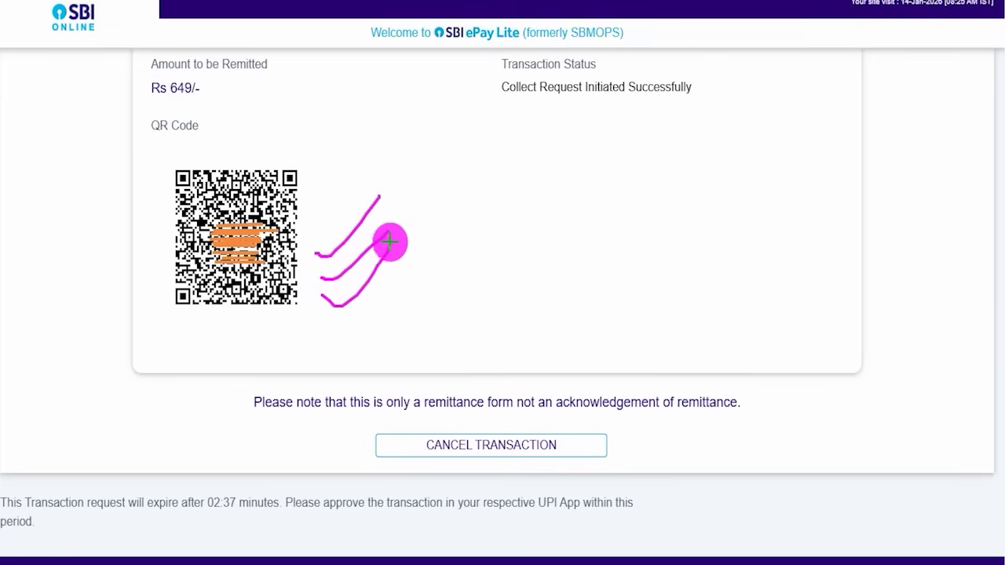
pyautogui.moveTo(313, 212); pyautogui.dragTo(348, 169)
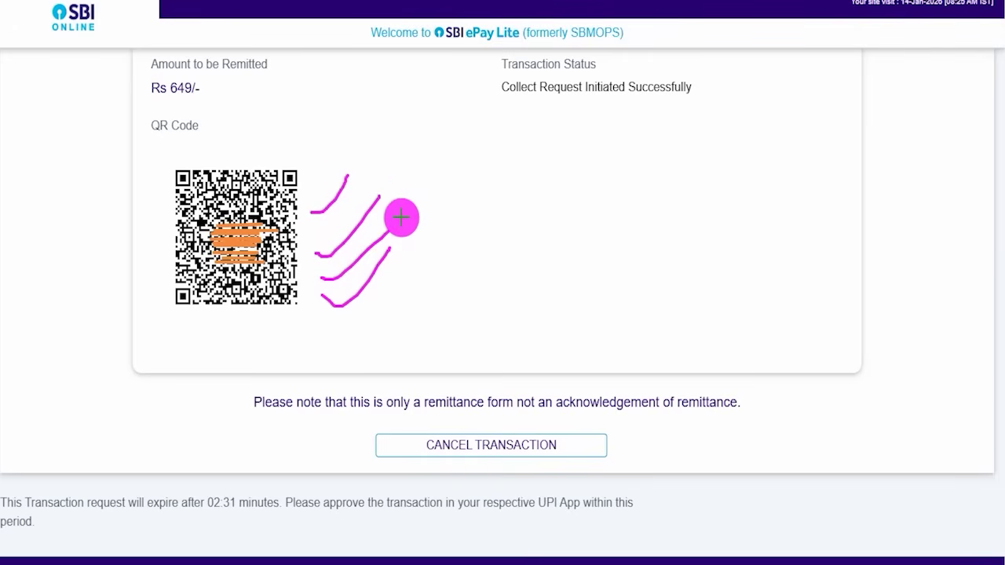
pyautogui.moveTo(397, 214); pyautogui.dragTo(426, 178)
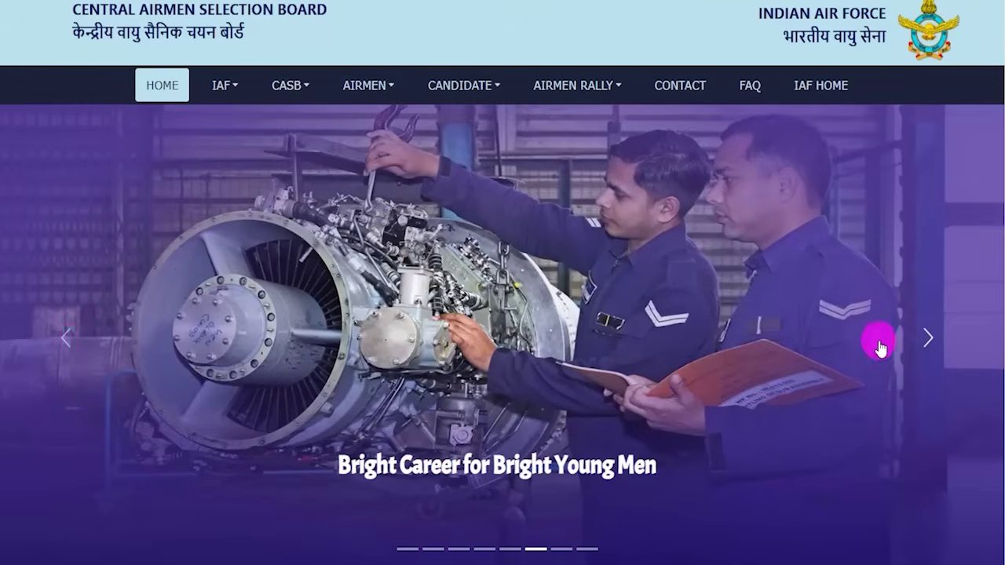
pyautogui.click(925, 342)
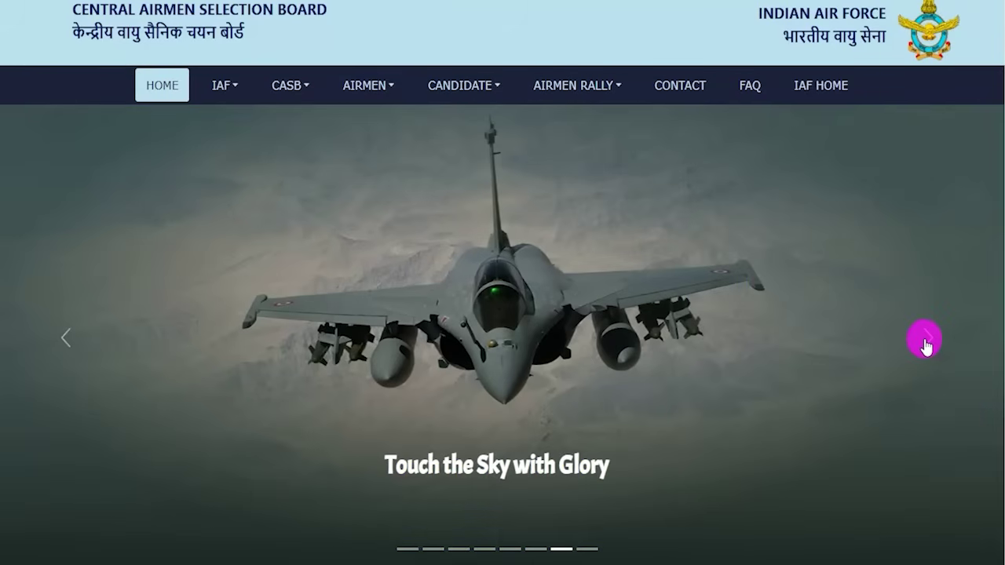
pyautogui.click(925, 342)
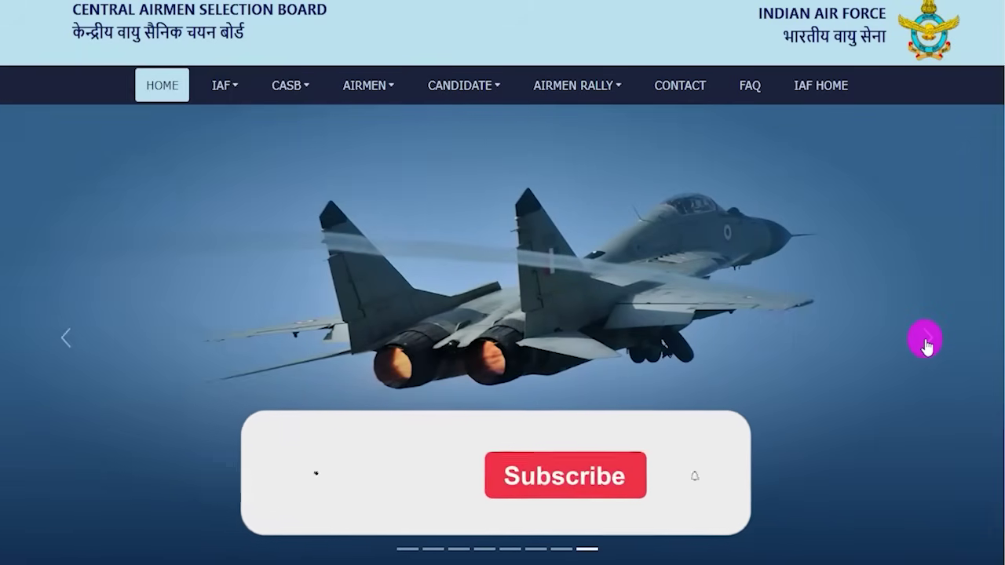
pyautogui.click(926, 343)
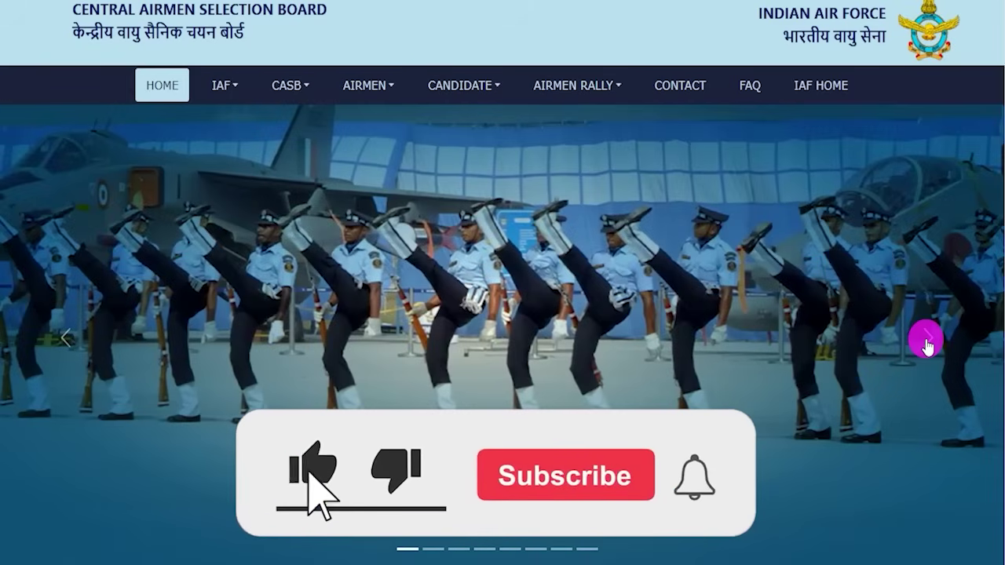
pyautogui.click(926, 342)
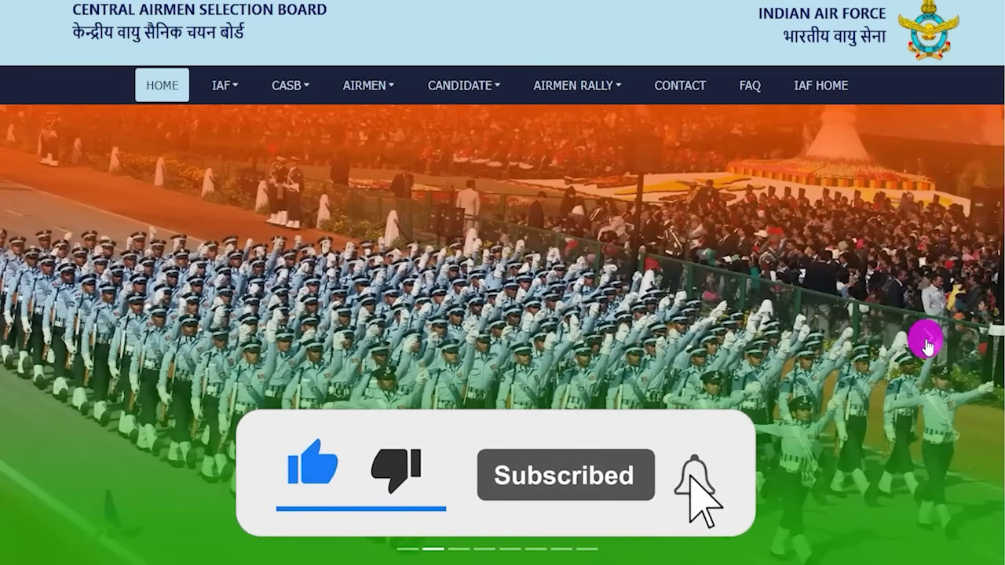
pyautogui.click(927, 342)
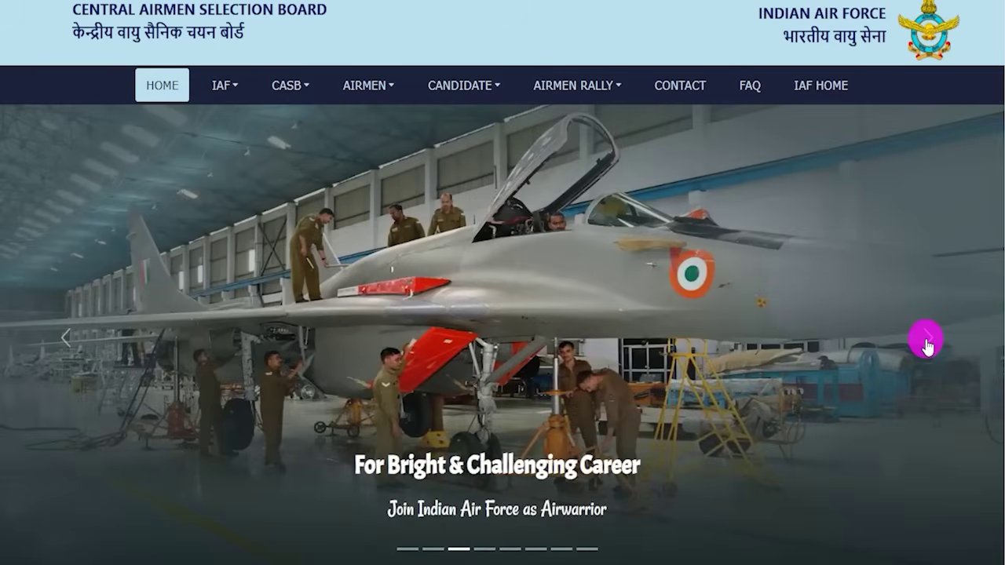
pyautogui.click(927, 342)
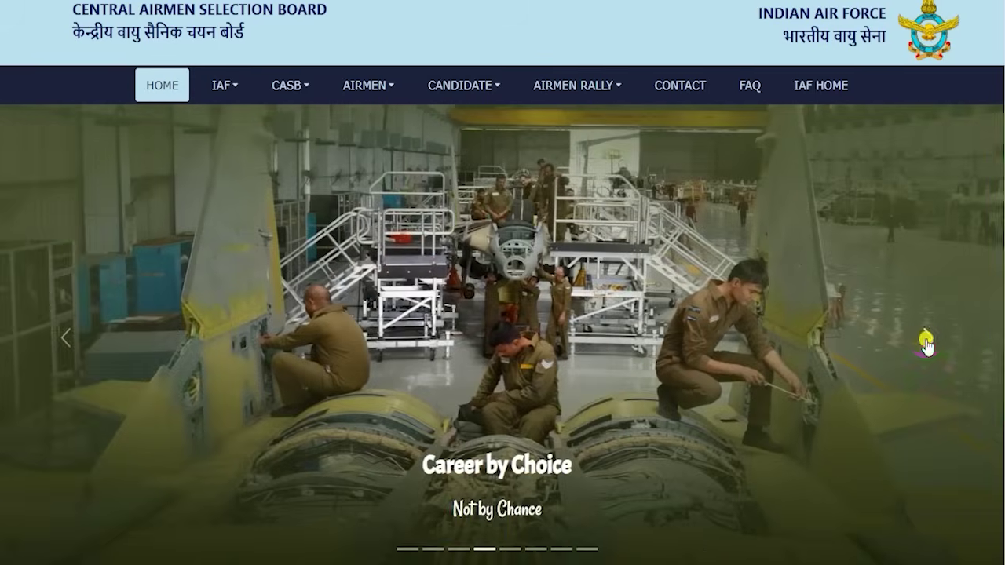